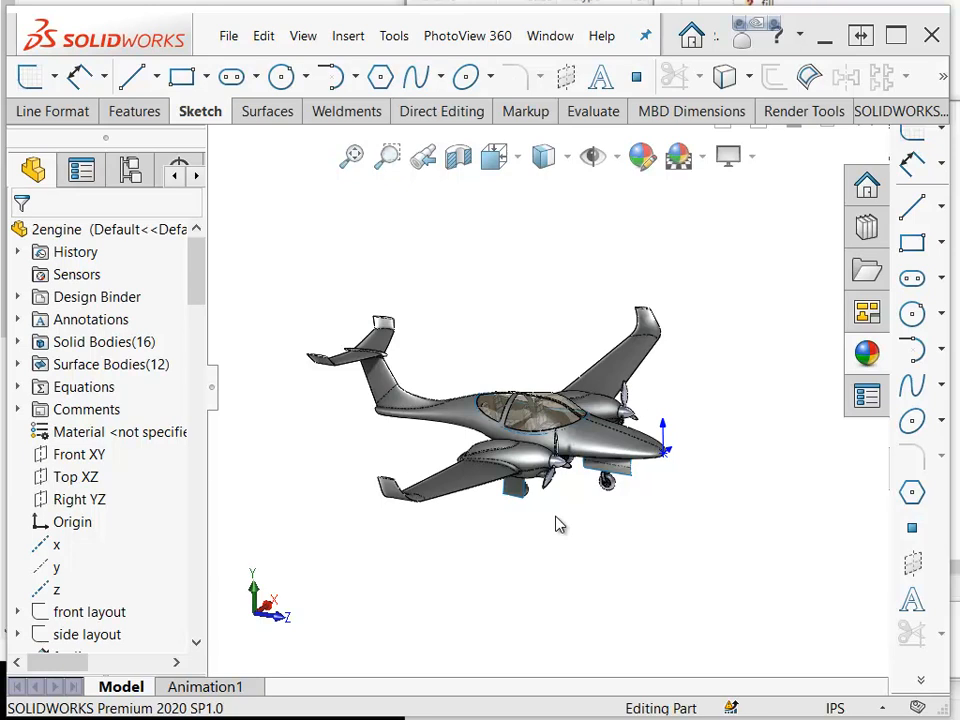
Step: Roll the model back to just below the side layout sketch and show the front layout sketch with its reference picture
left_click(162, 347)
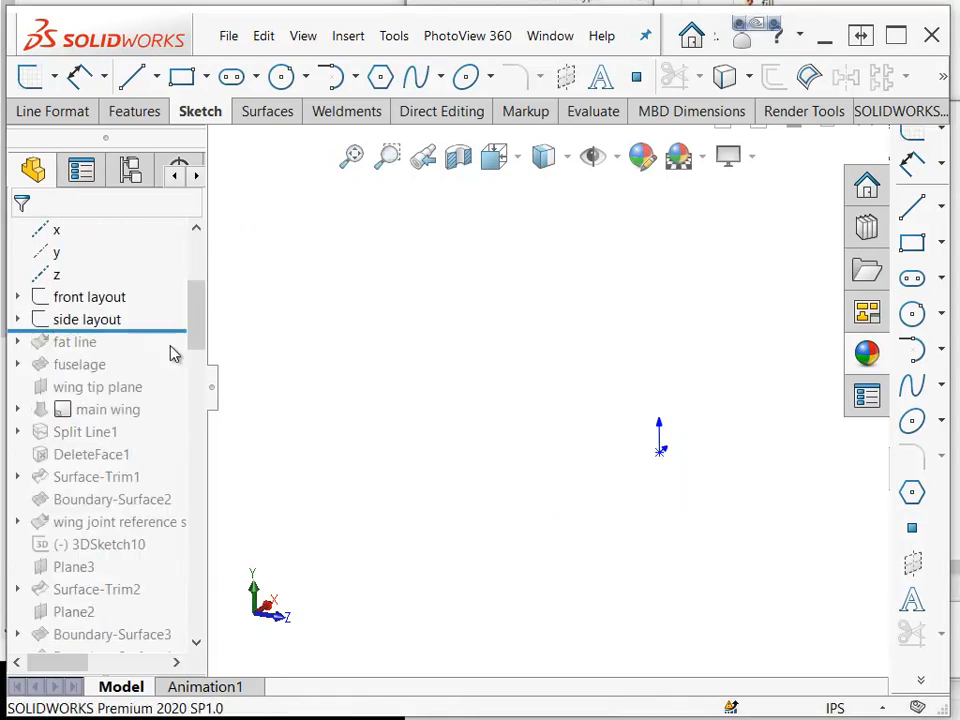
left_click(17, 297)
mouse_move(100, 326)
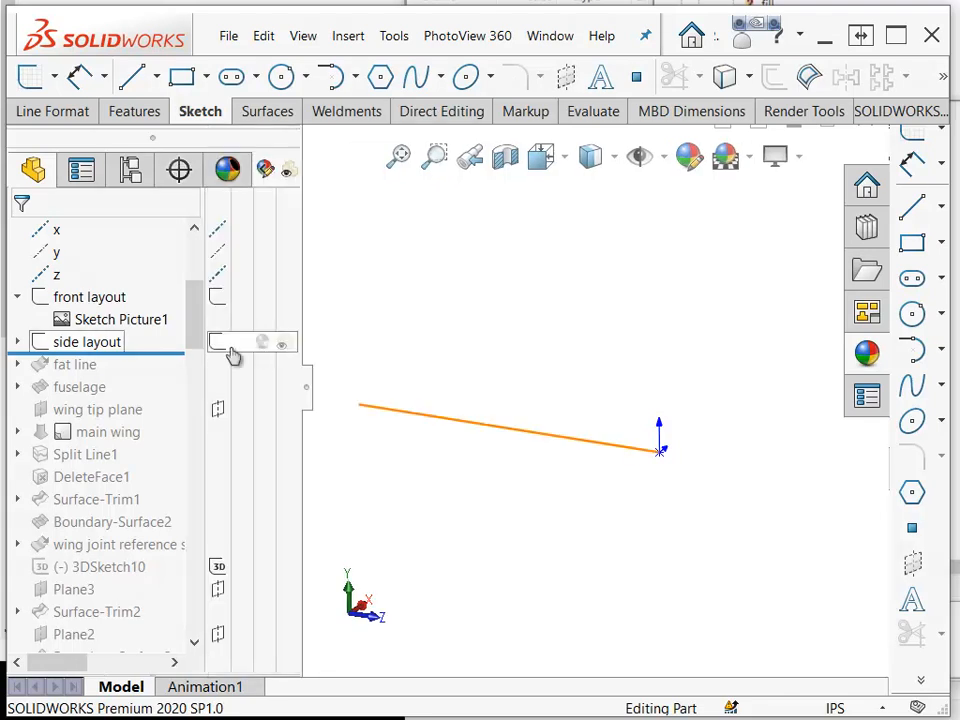
left_click(213, 302)
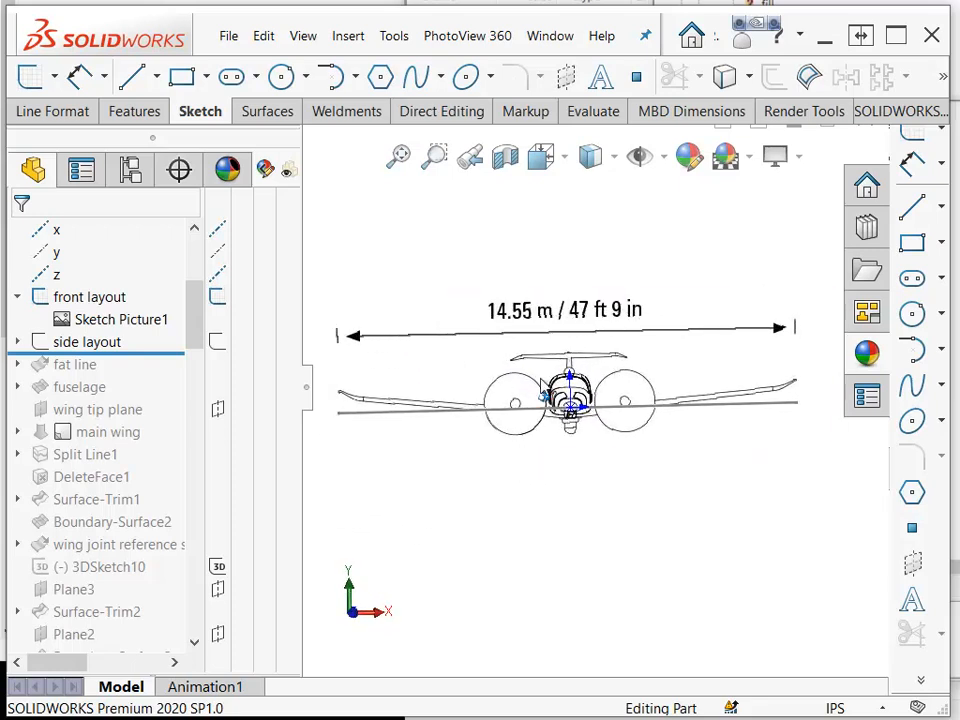
scroll(598, 543, "up", 2)
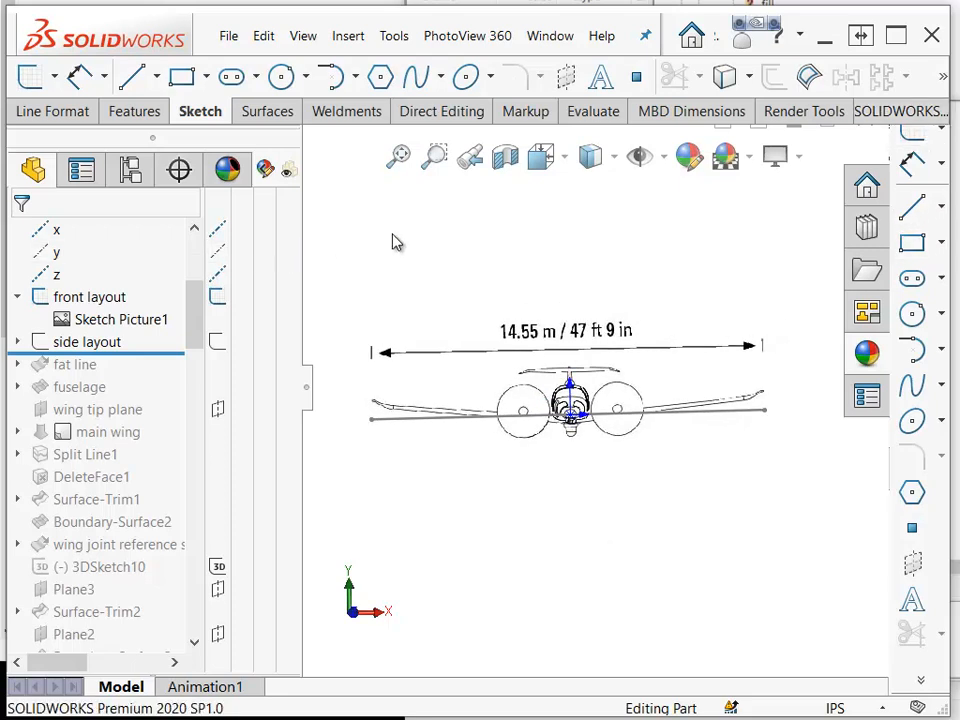
left_click(393, 36)
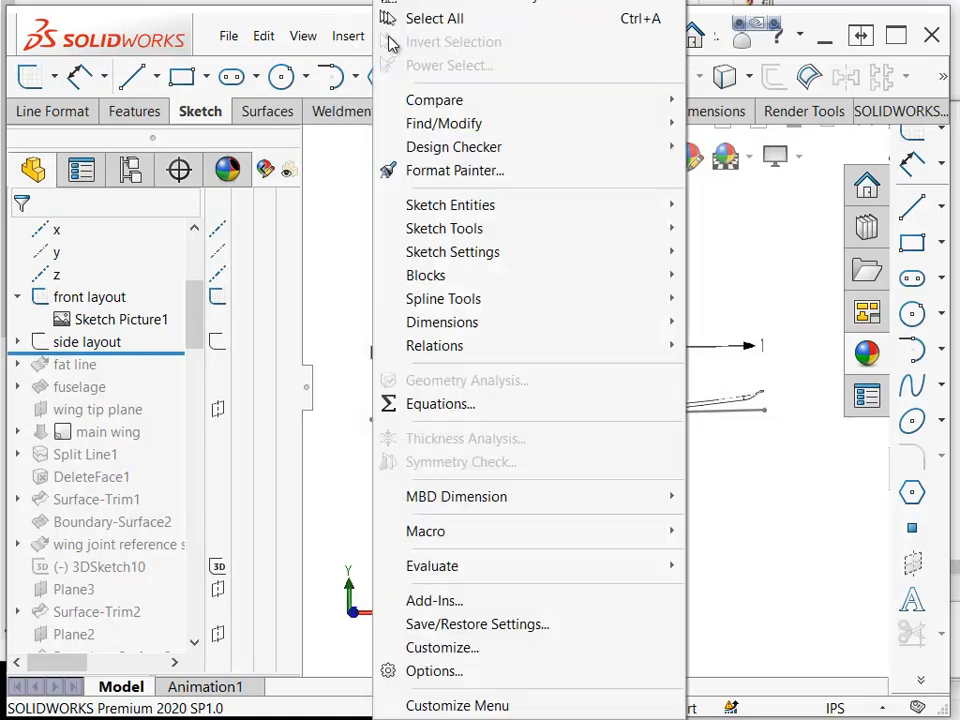
mouse_move(427, 308)
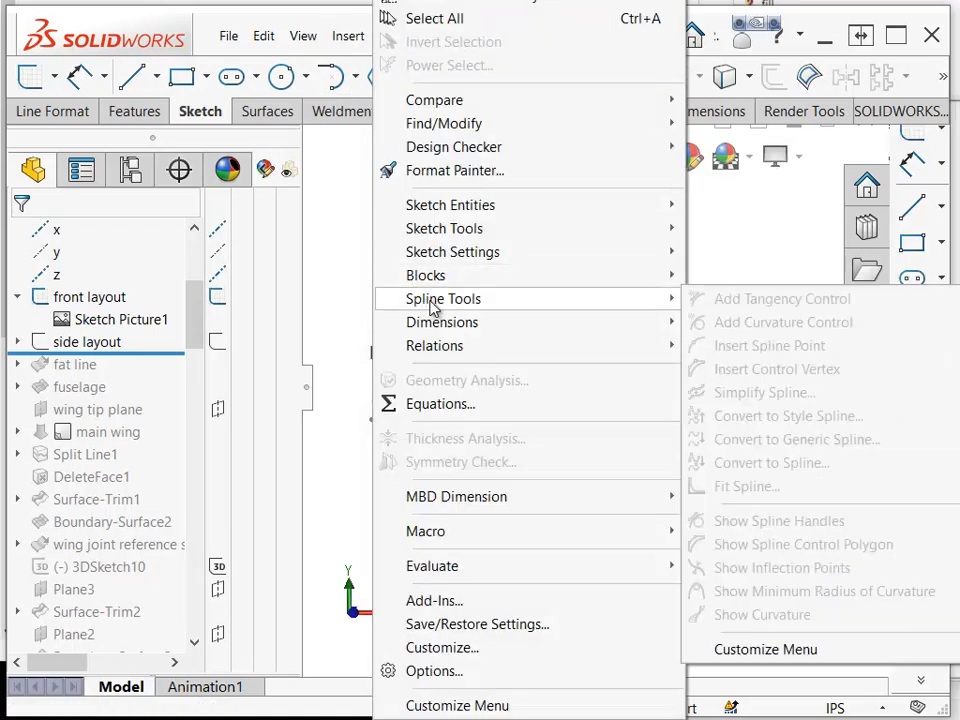
mouse_move(452, 236)
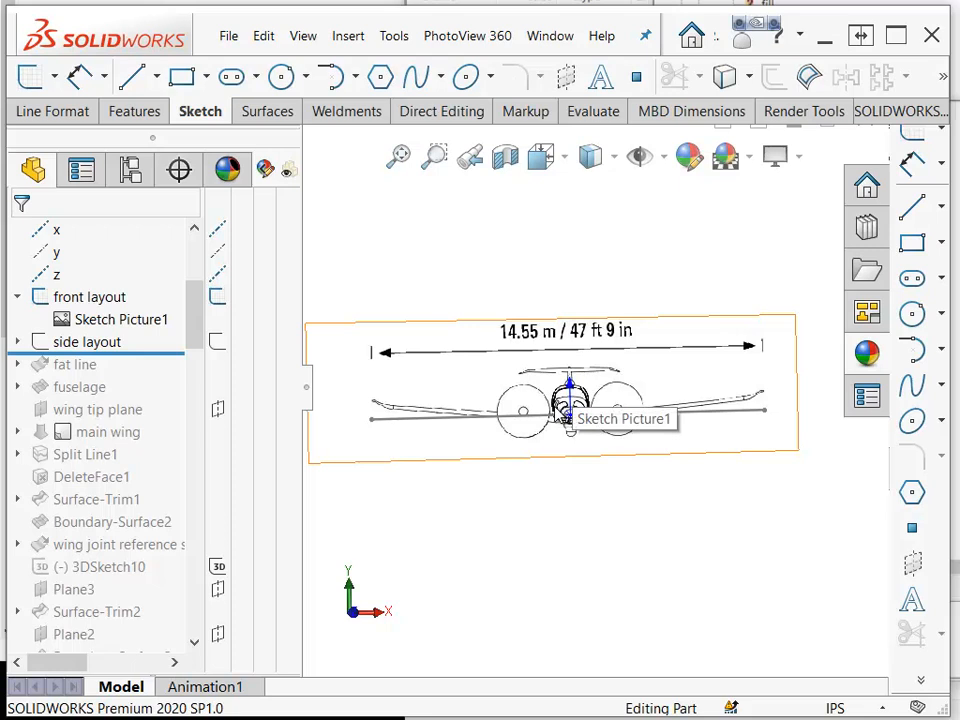
Step: Hide the front layout, and briefly show the side layout sketch to view its reference picture before hiding it
middle_click_drag(555, 406, 541, 405)
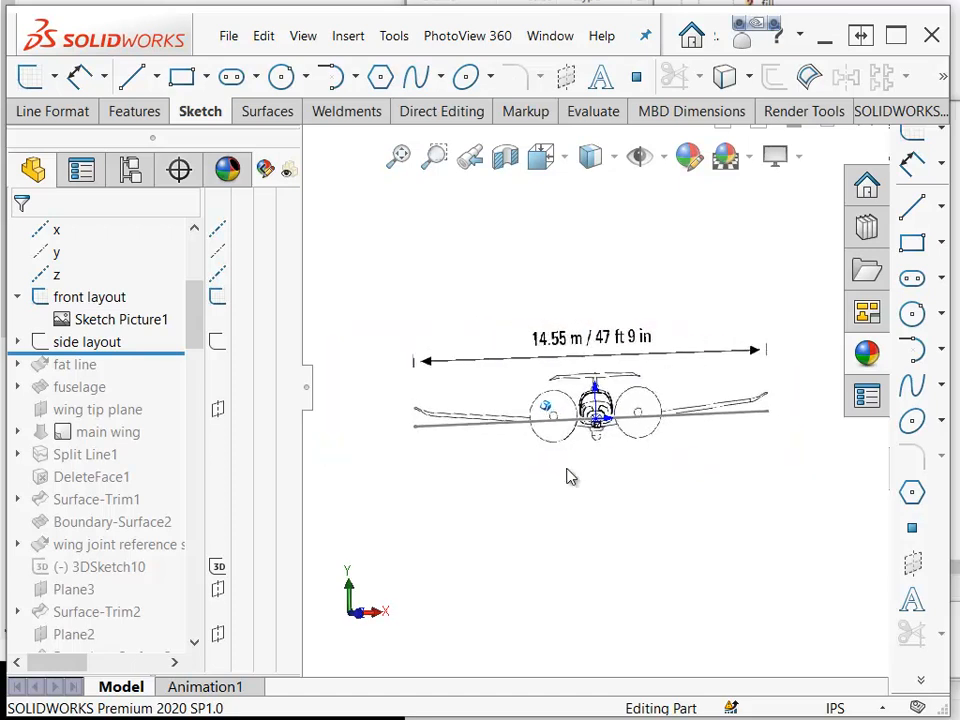
left_click(219, 299)
left_click(214, 340)
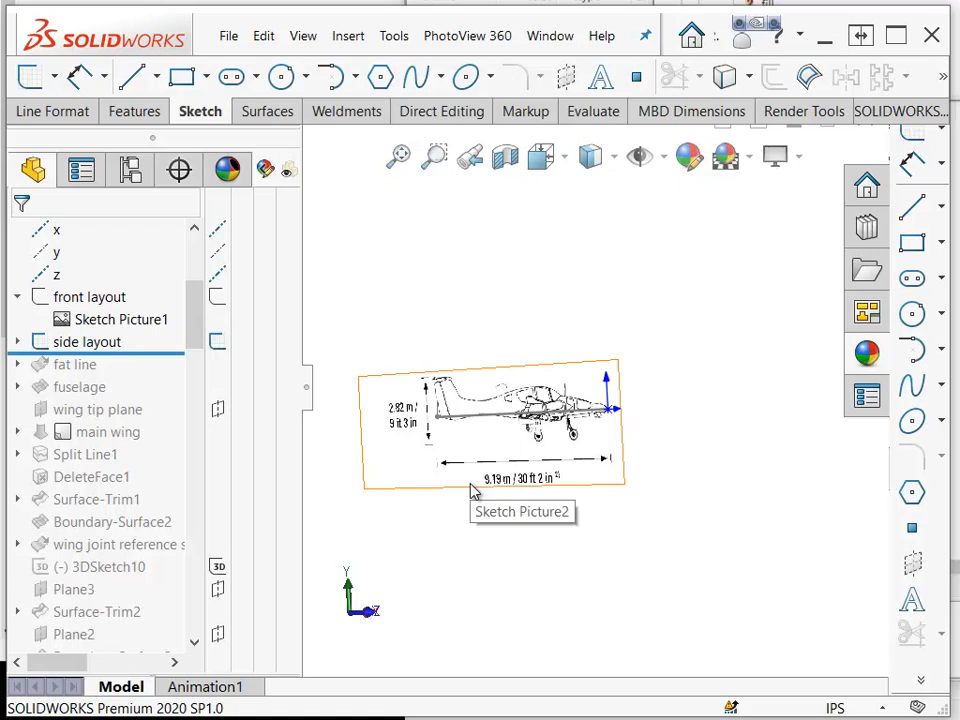
left_click(223, 346)
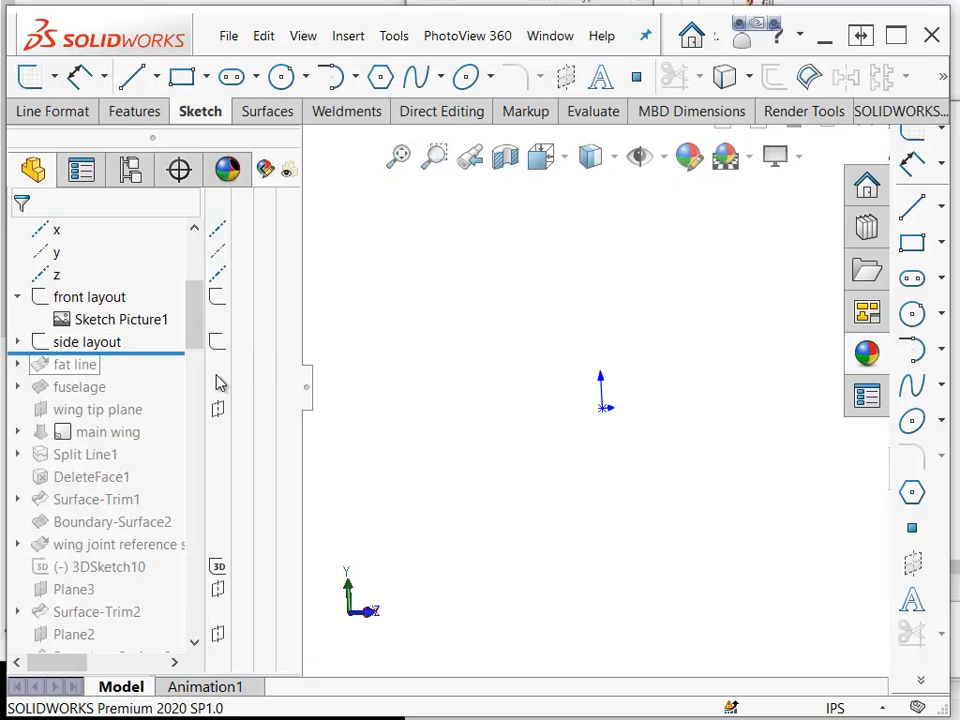
Step: Convert the front layout and side layout sketches into reference sketches
left_click(17, 298)
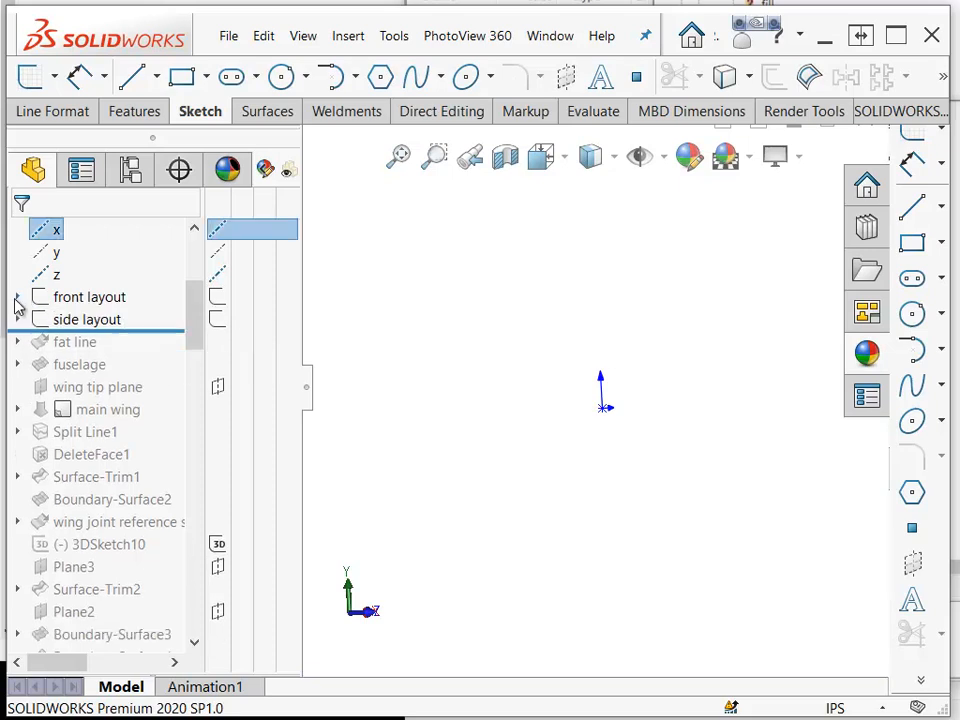
left_click(74, 300)
right_click(74, 300)
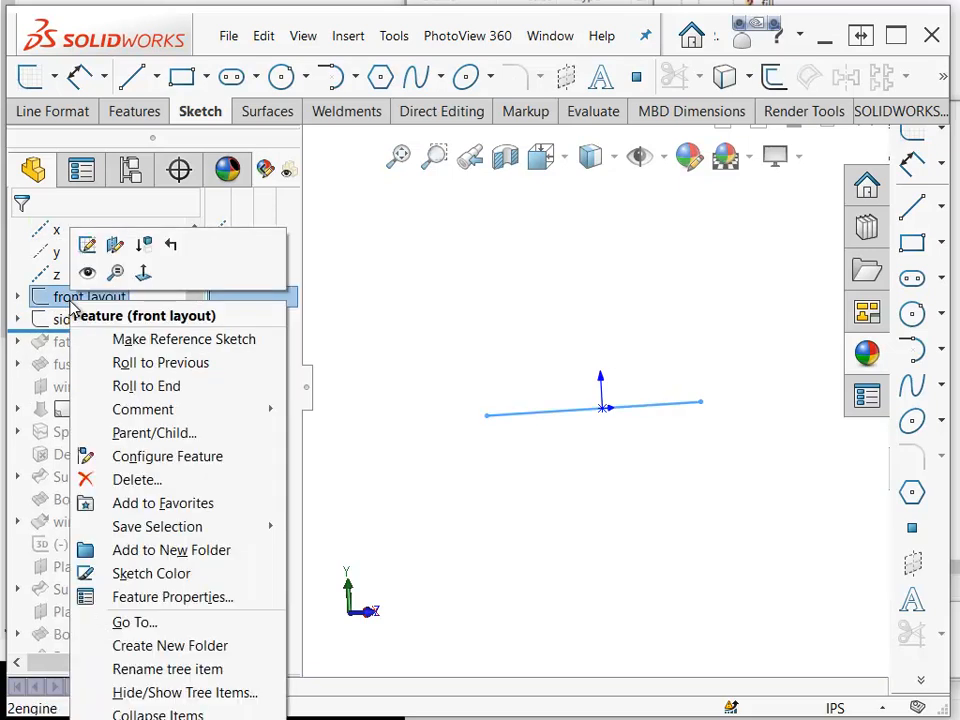
left_click(157, 340)
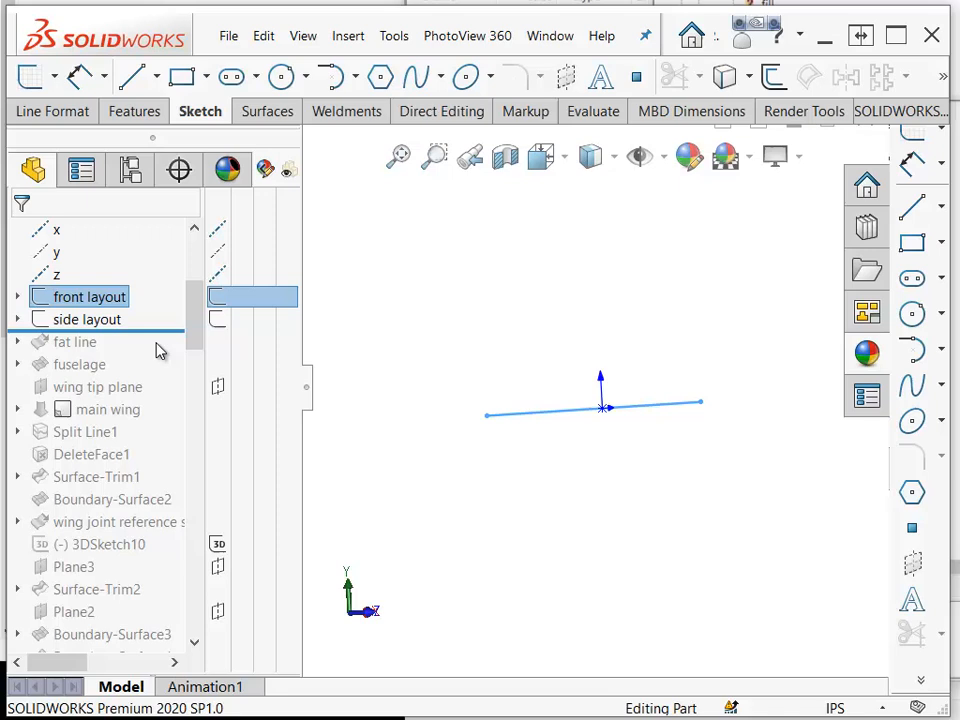
right_click(74, 320)
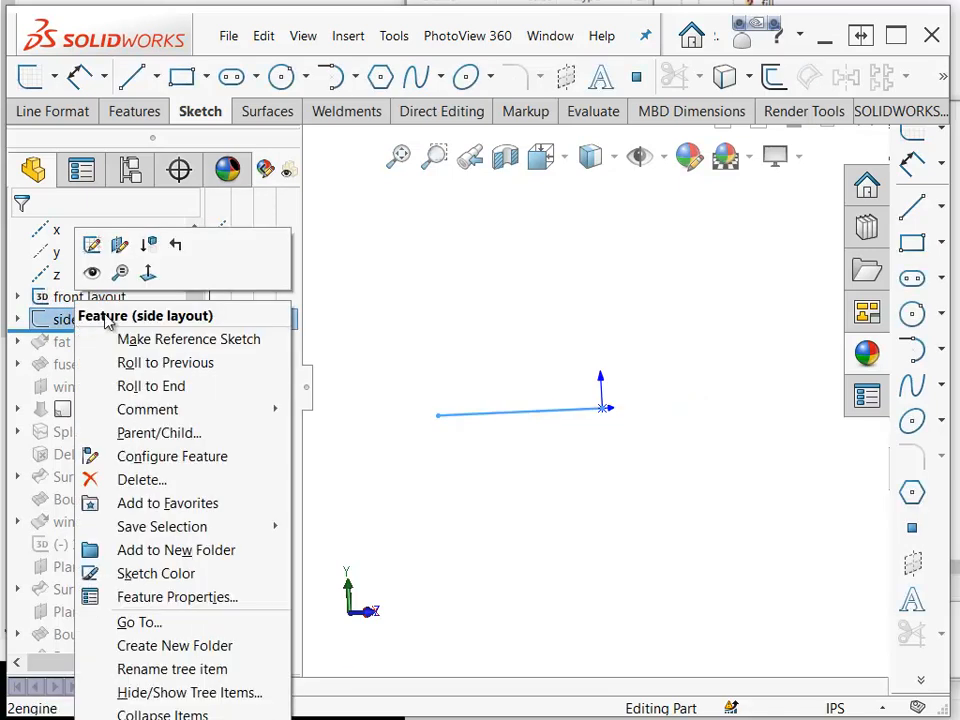
left_click(175, 340)
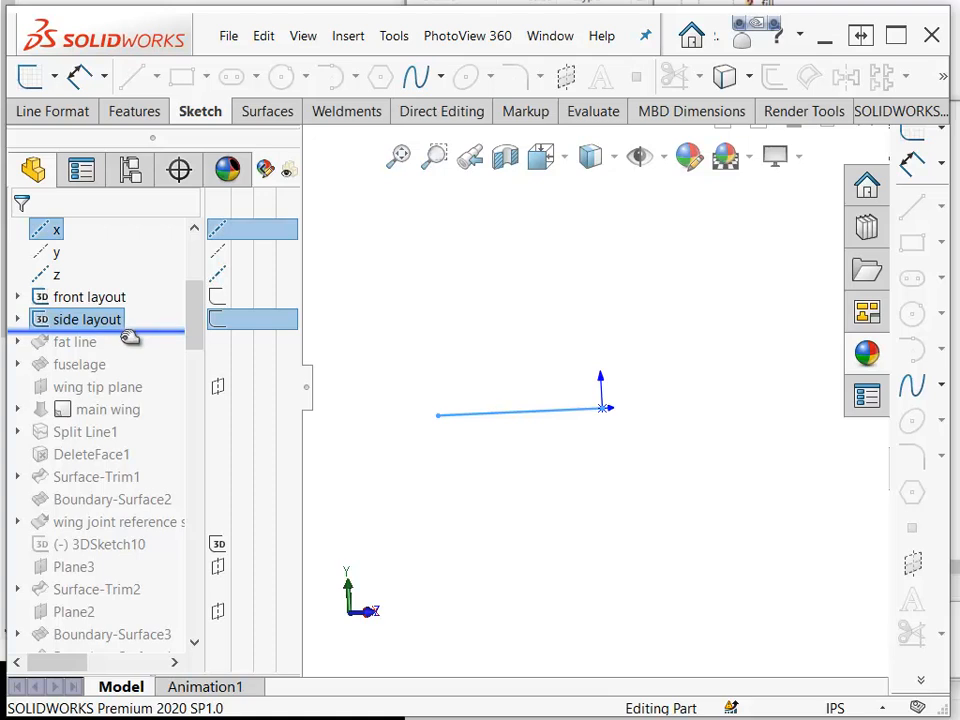
Step: Roll the model forward past the fat line surface and select its underlying Sketch6
left_click_drag(130, 330, 130, 375)
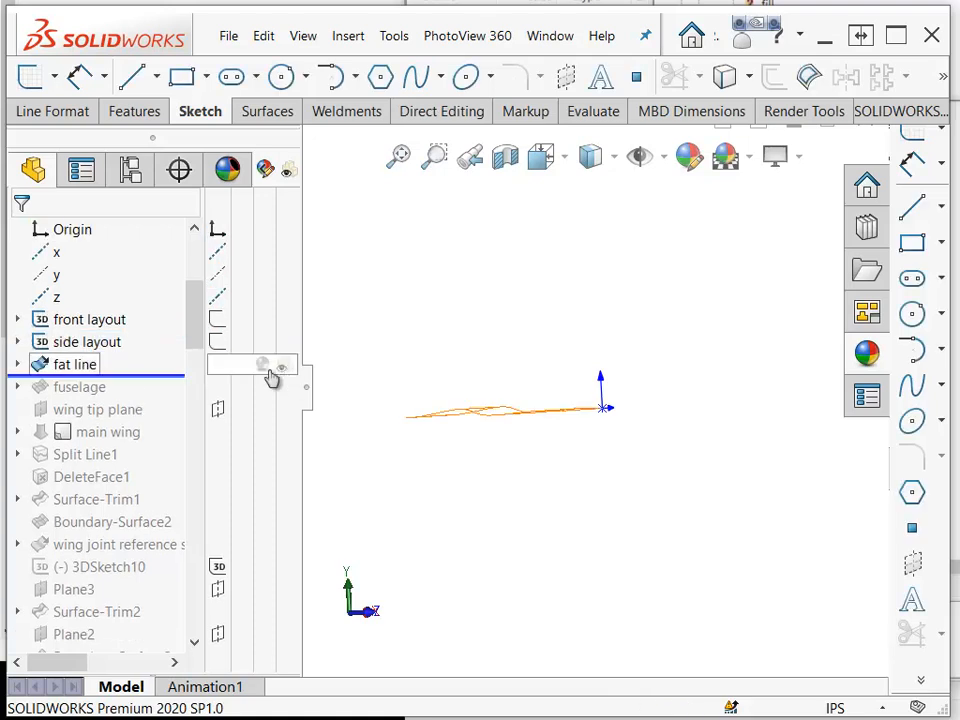
left_click(20, 364)
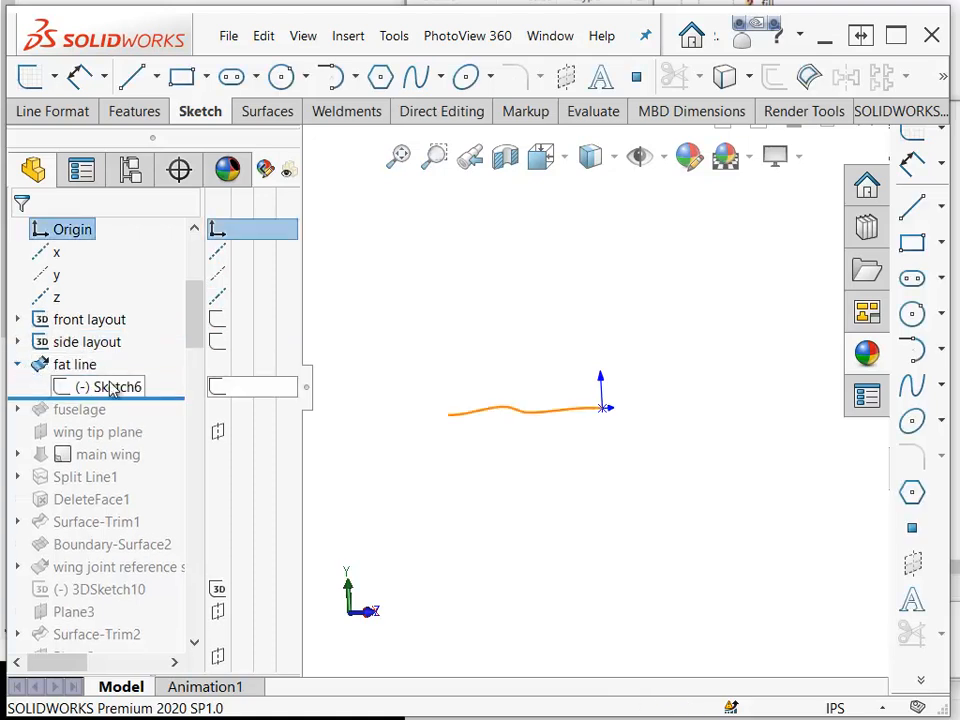
left_click(110, 387)
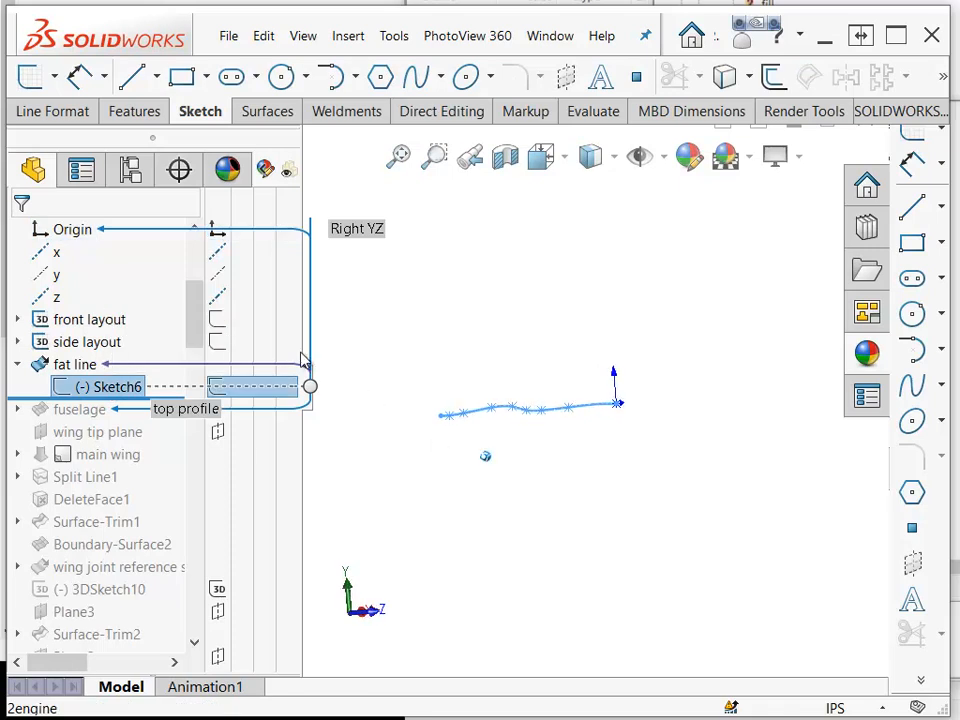
Step: Show the front layout, side layout and Sketch6 together in an isometric view to compare the spline with the side picture
left_click(218, 321)
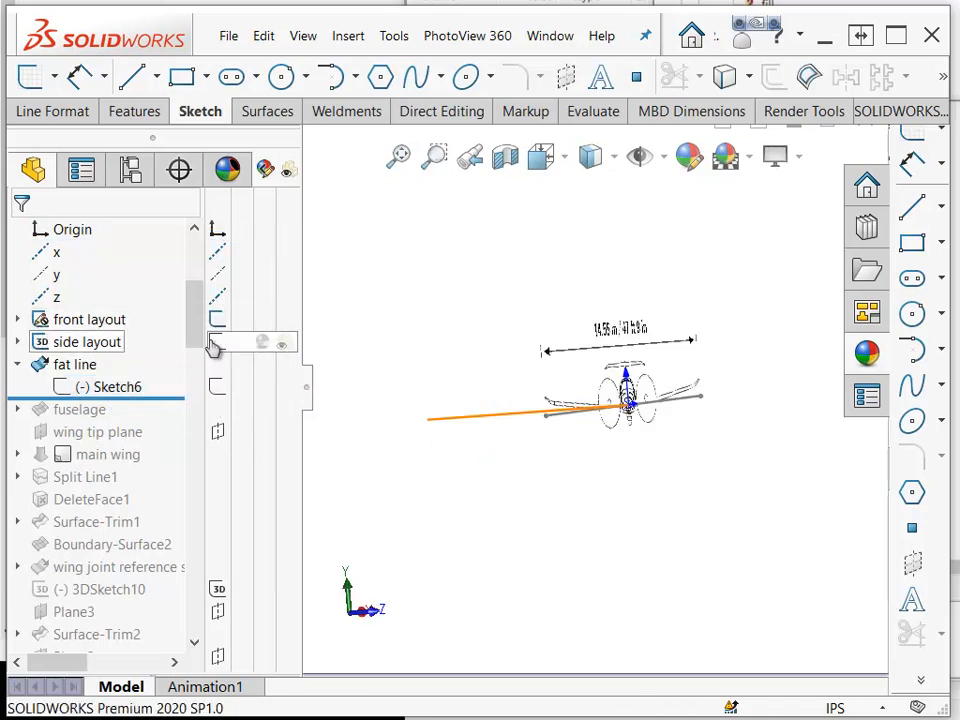
left_click(217, 343)
key("ctrl+7")
left_click(108, 388)
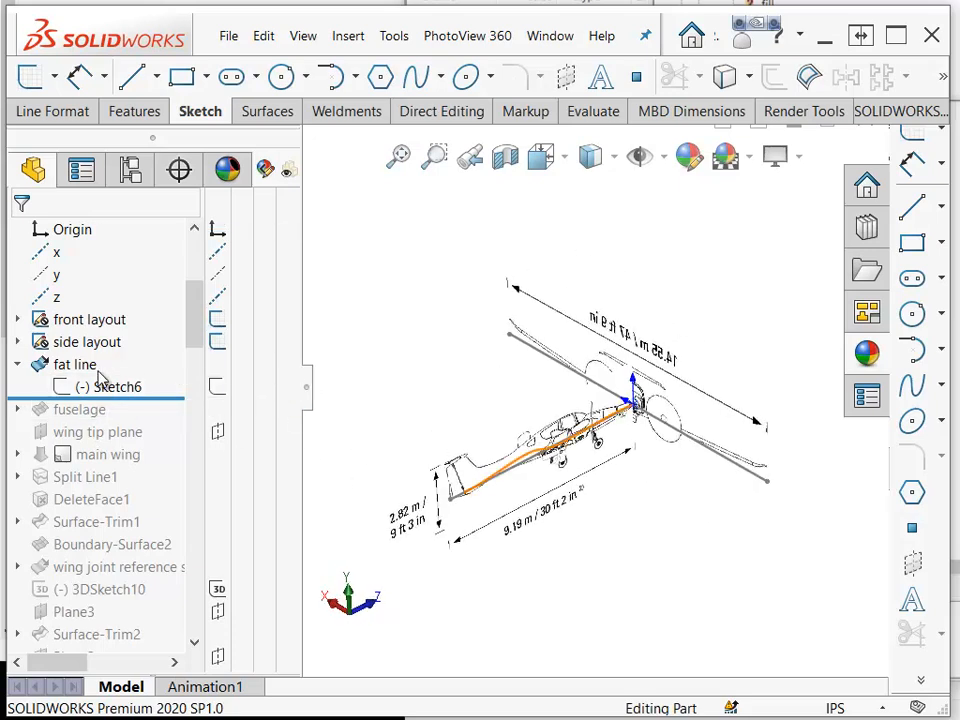
left_click(216, 388)
mouse_move(490, 503)
middle_mouse_down()
mouse_move(589, 519)
mouse_move(586, 501)
middle_mouse_up()
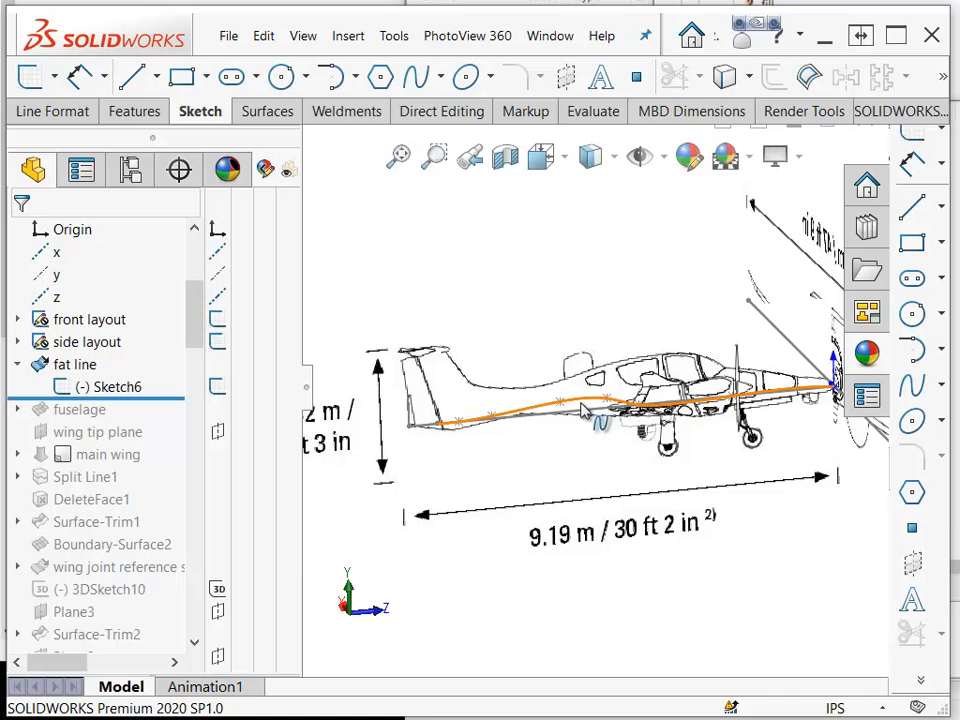
Step: Roll the model forward past the fuselage surface and inspect its top profile and bottom profile sketches
left_click_drag(154, 398, 137, 420)
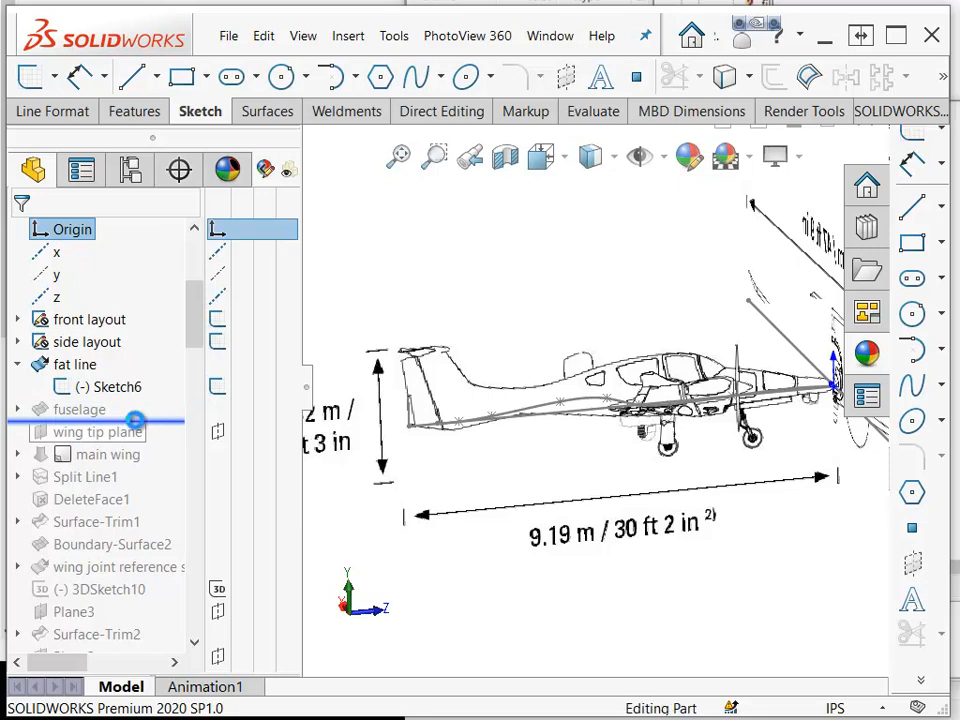
left_click(17, 410)
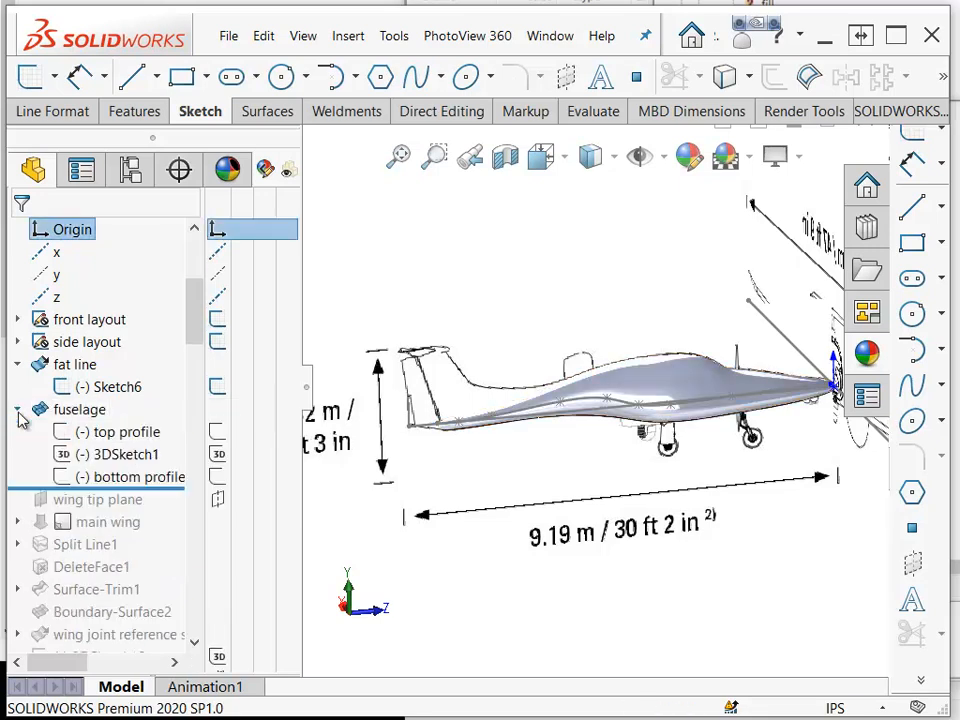
left_click(103, 441)
middle_click_drag(403, 465, 452, 459)
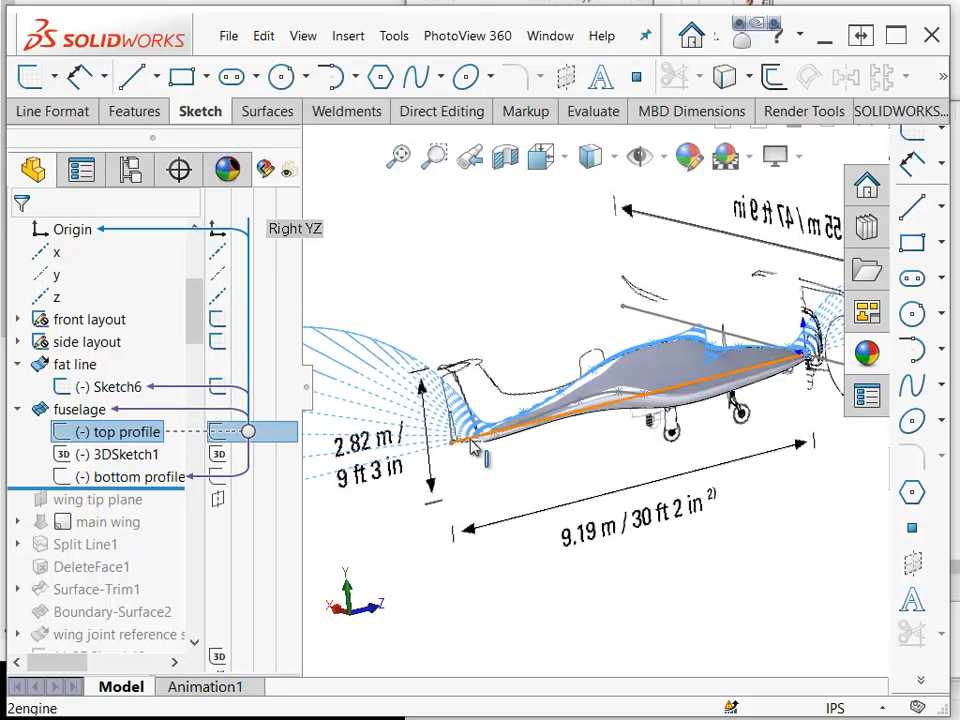
left_click(118, 479)
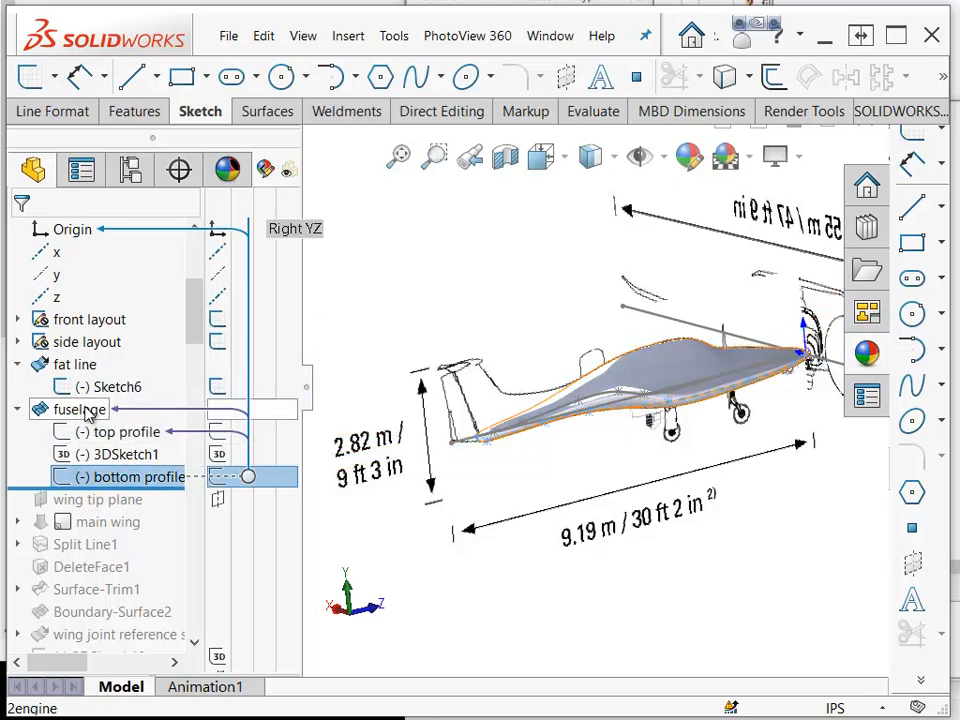
Step: Open the fuselage's 3DSketch1 for editing to examine its side curve, and exit without changing it
left_click(19, 365)
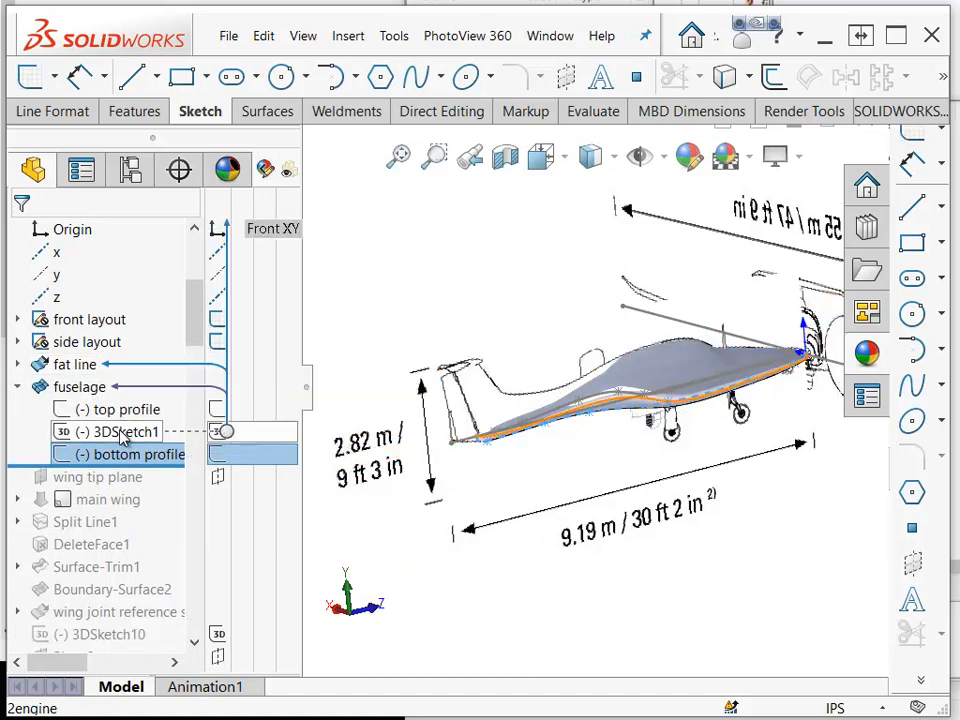
left_click(120, 433)
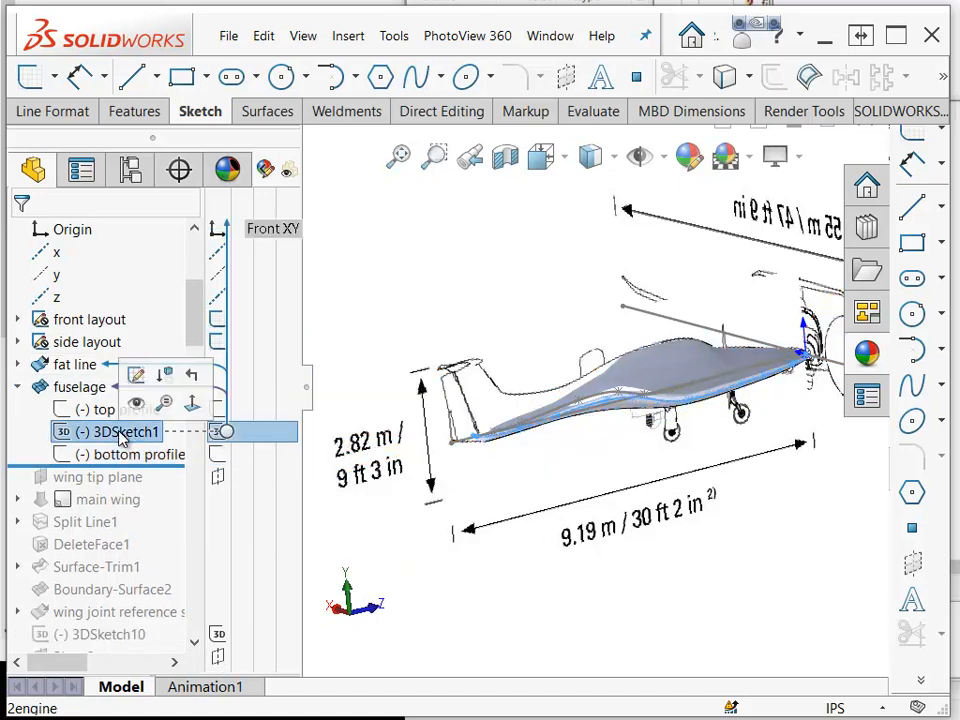
left_click(136, 369)
middle_click_drag(614, 444, 614, 446)
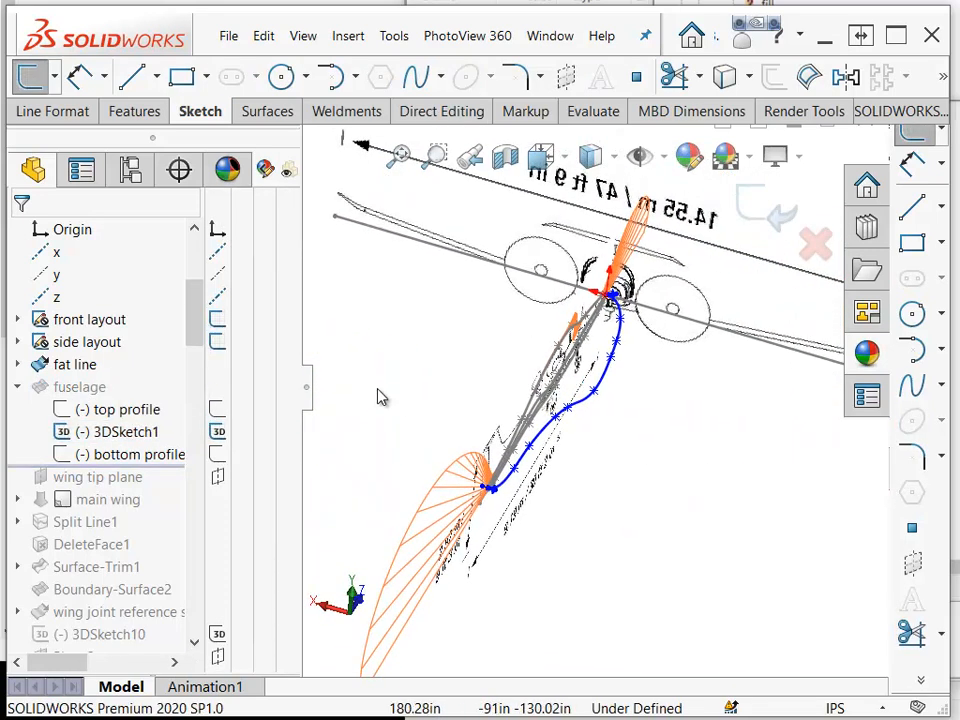
left_click(815, 244)
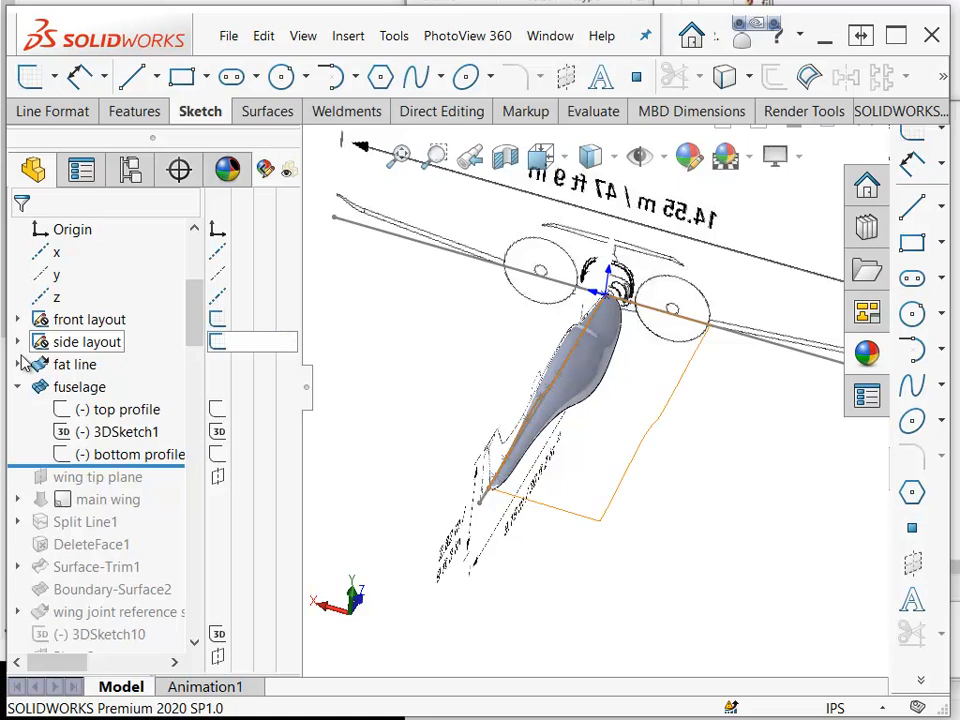
Step: Show the fat line surface alongside the fuselage and clear the selection
left_click(80, 364)
left_click(99, 340)
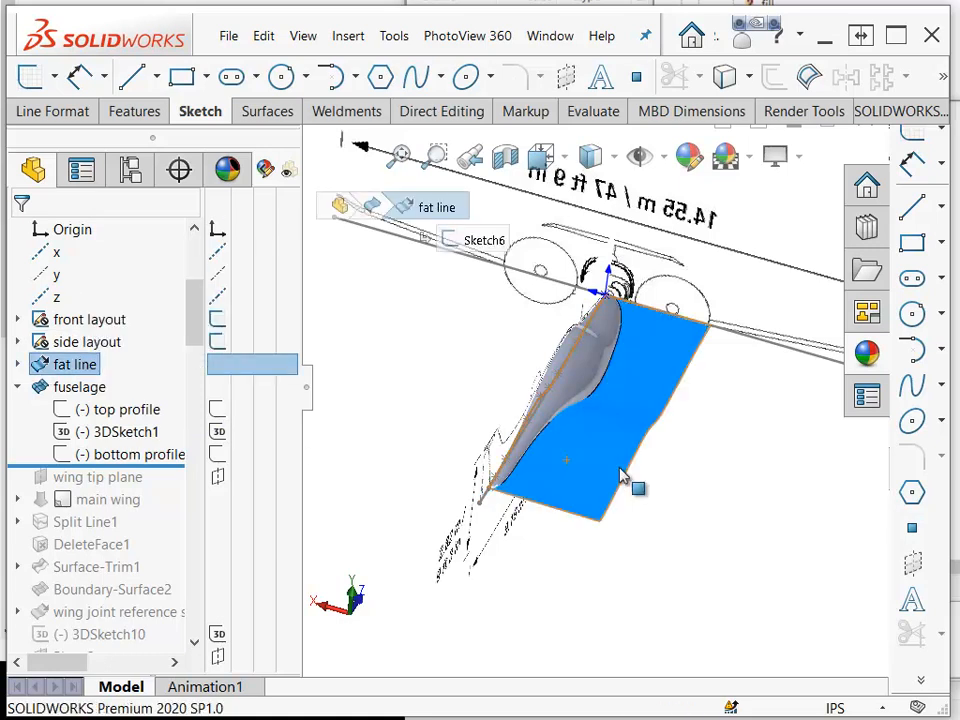
left_click(729, 514)
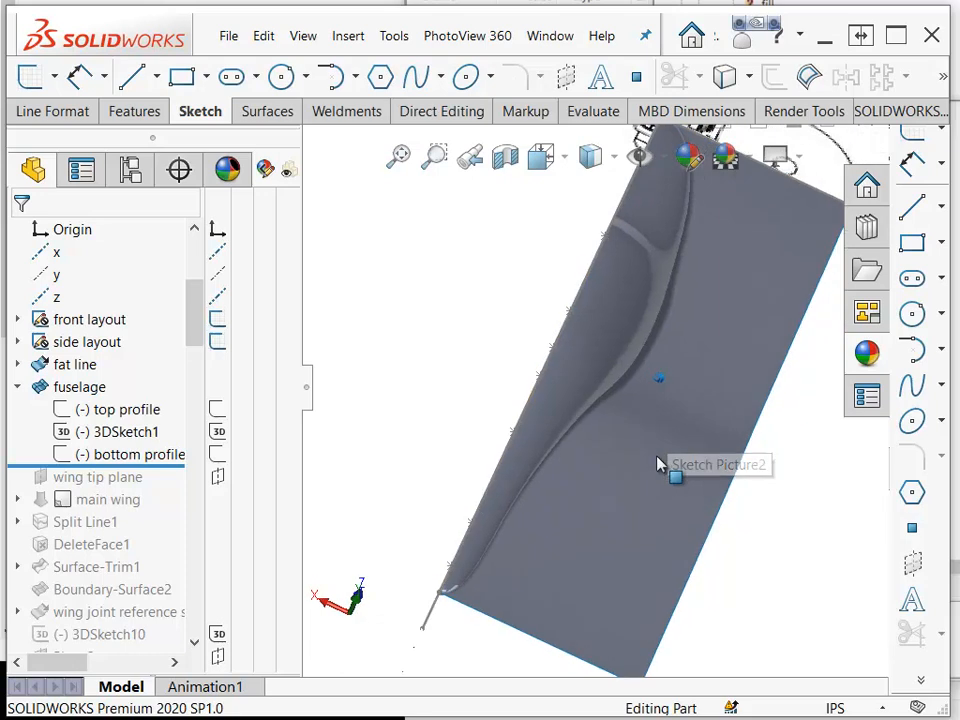
Step: Try a five-point Spline on Surface across the fat line surface in a new 3D sketch, and discard it
left_click(942, 163)
left_click(935, 146)
left_click(944, 388)
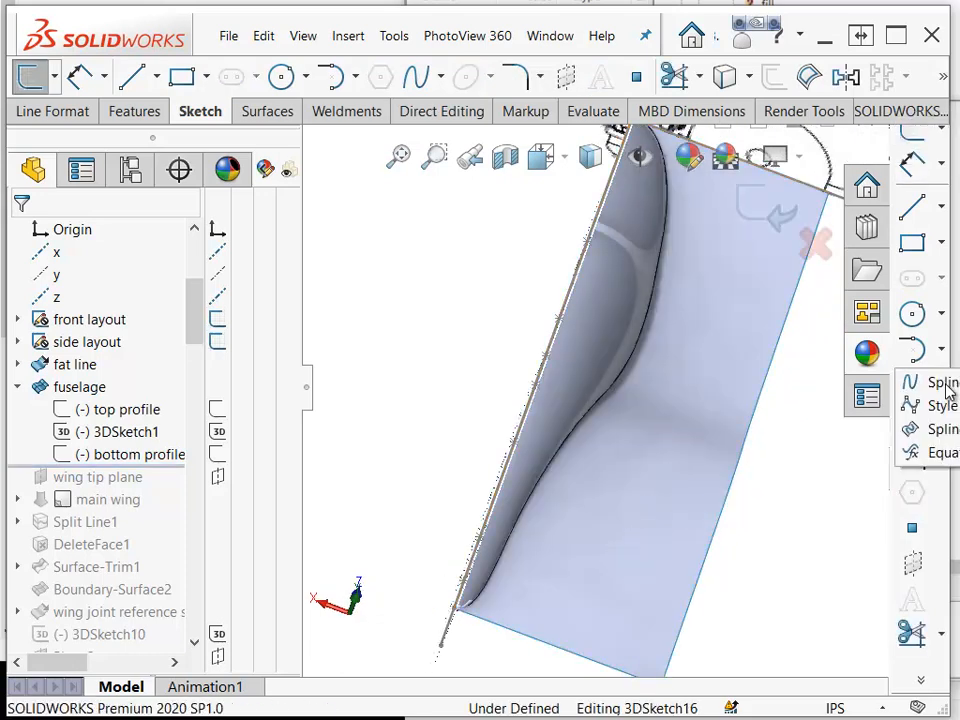
left_click(916, 434)
left_click(548, 556)
left_click(638, 480)
left_click(681, 400)
left_click(683, 305)
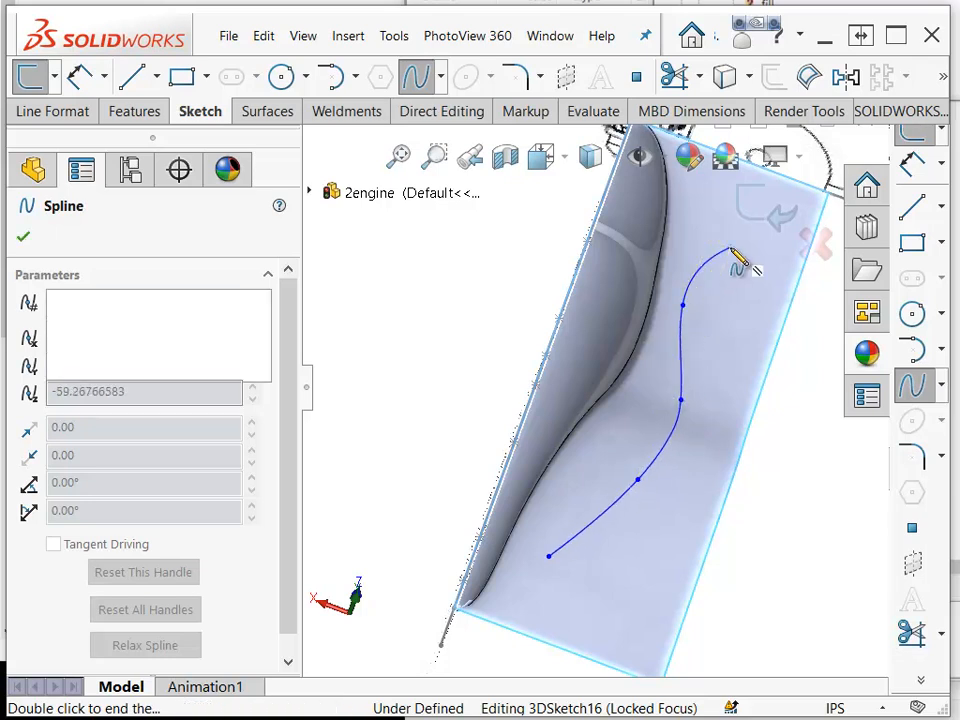
double_click(731, 250)
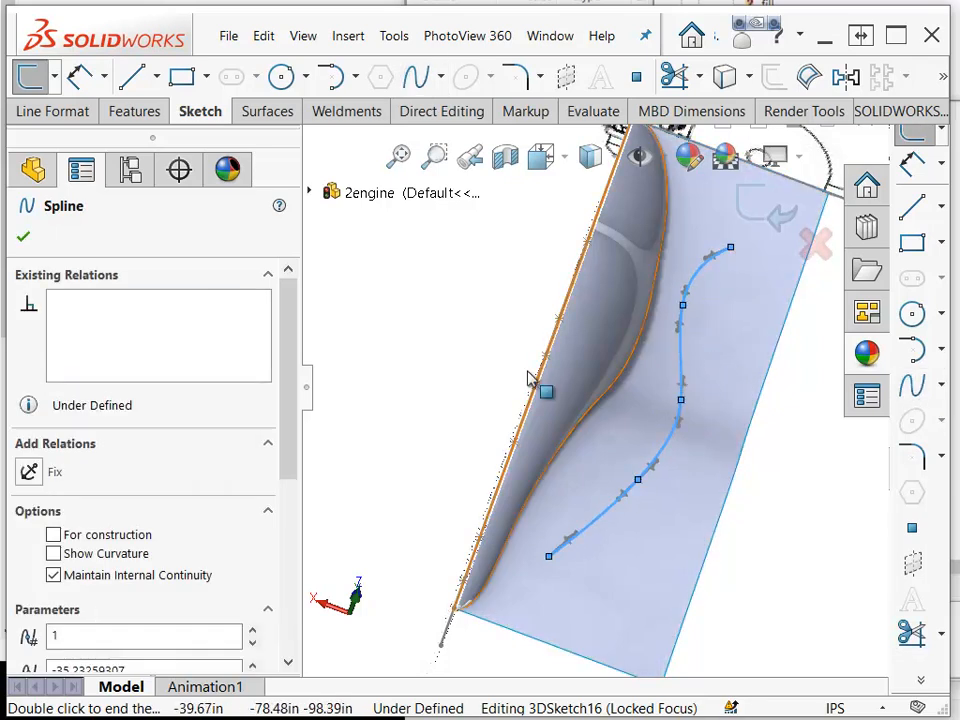
key("Escape")
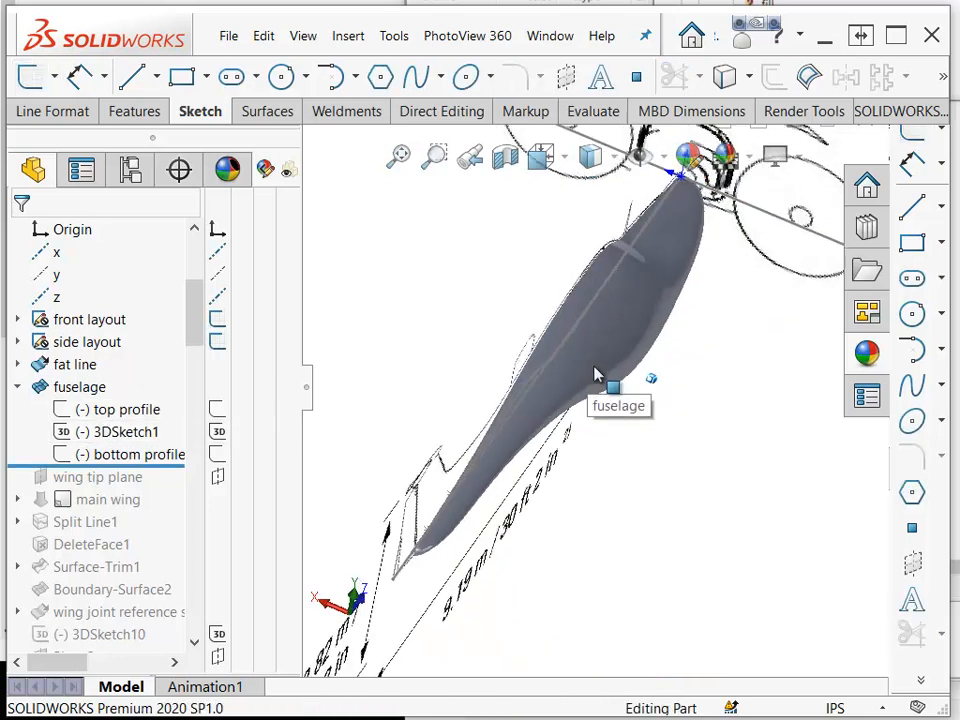
Step: Open the fuselage boundary surface for editing, examine its top profile, 3DSketch1 and bottom profile curve settings, and leave it unchanged
middle_click_drag(596, 367, 425, 372)
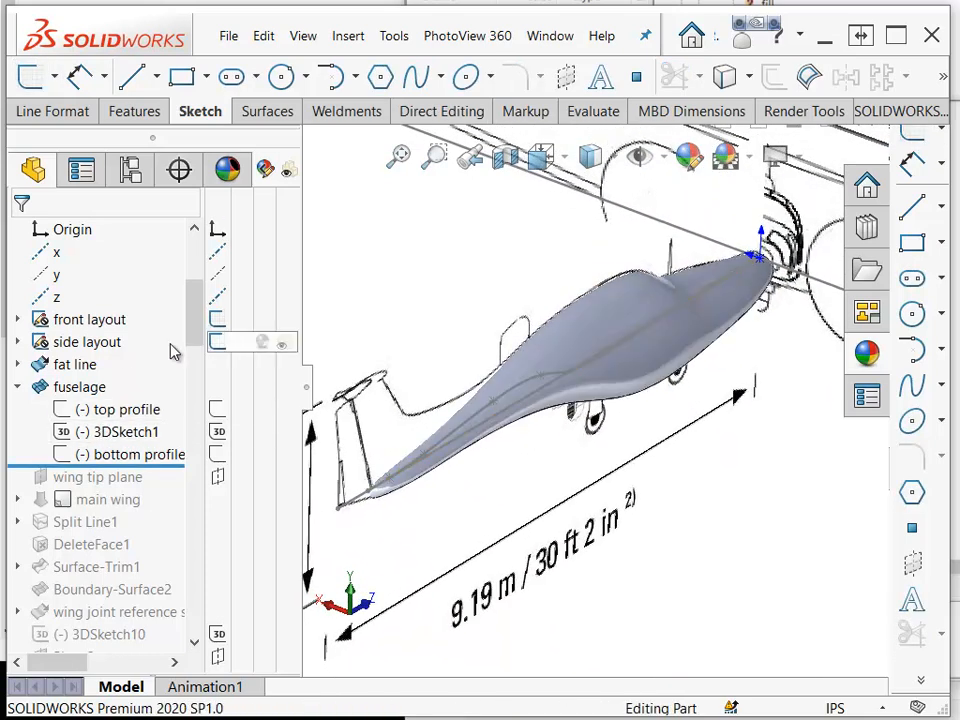
left_click(80, 387)
left_click(94, 341)
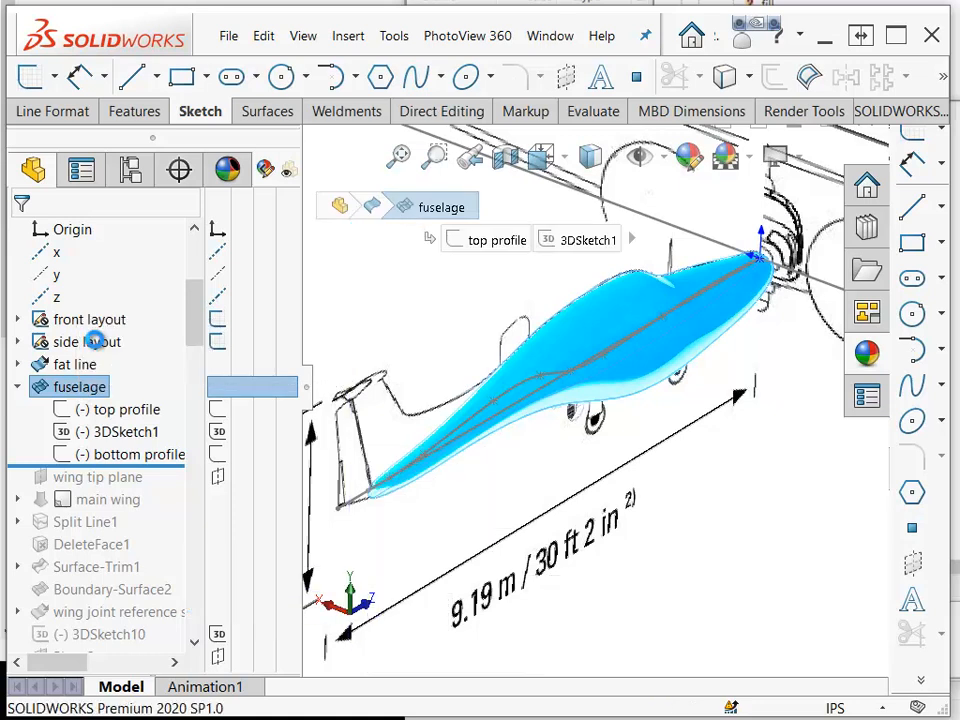
middle_click_drag(534, 463, 568, 450)
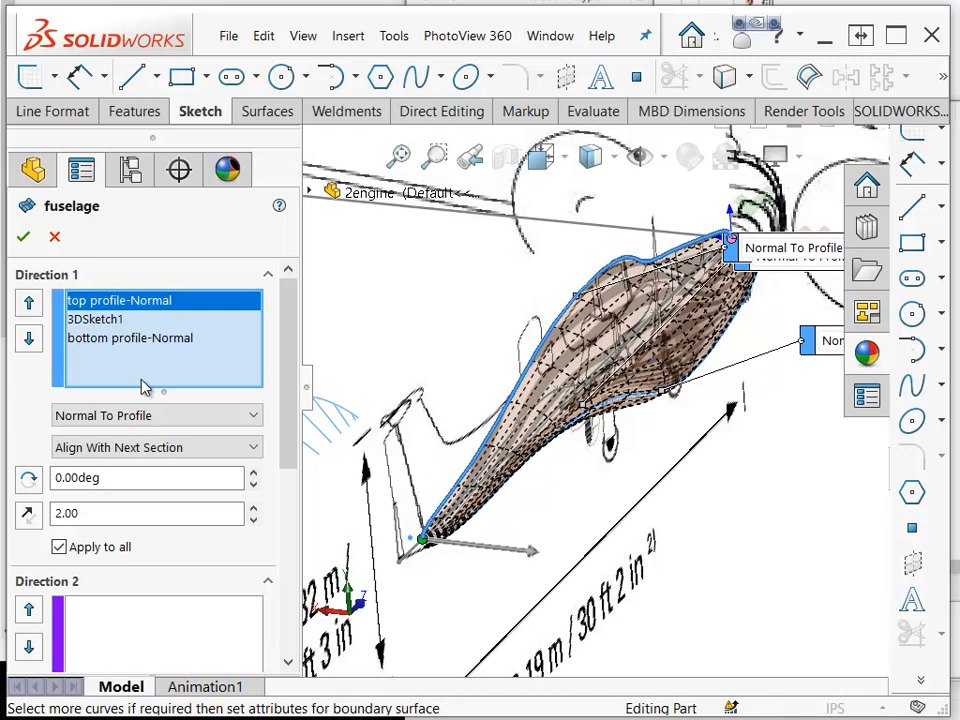
left_click(120, 305)
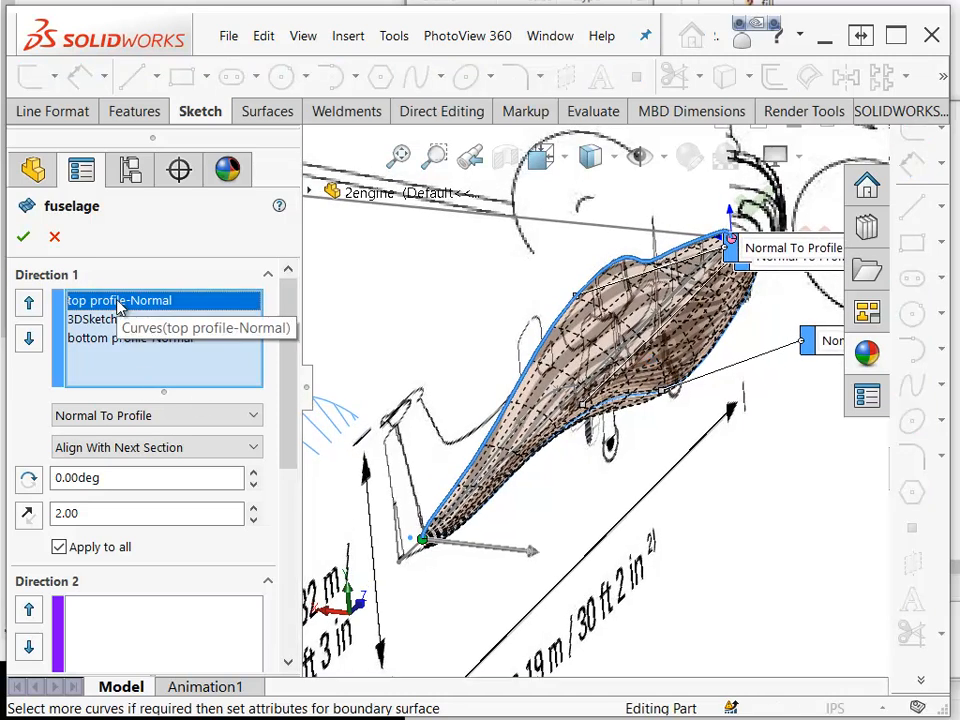
left_click(93, 321)
middle_click_drag(392, 468, 617, 478)
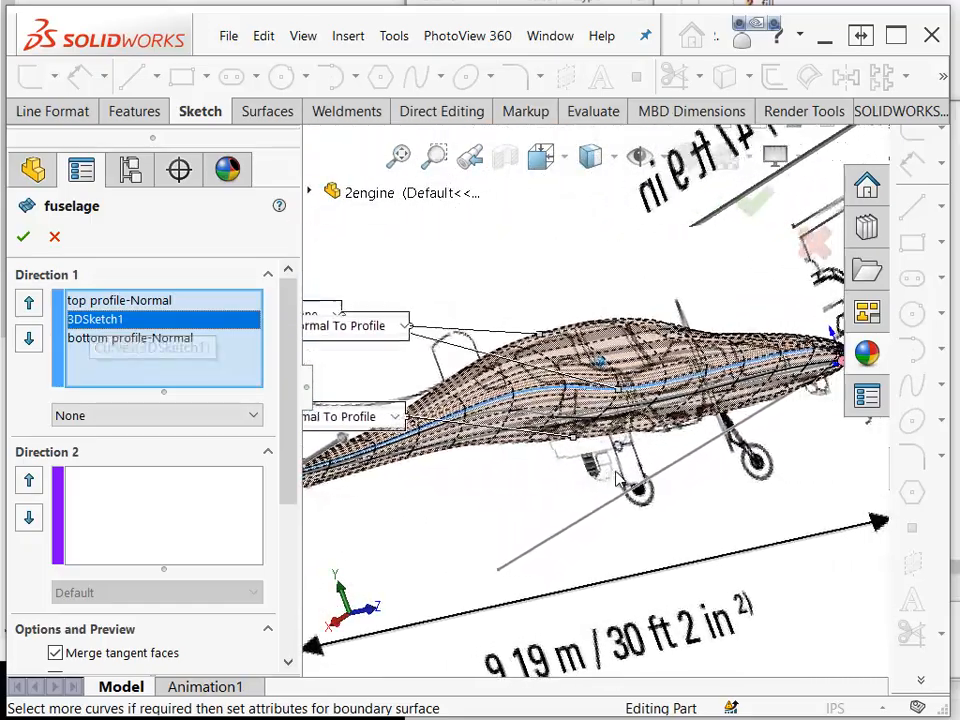
left_click(162, 345)
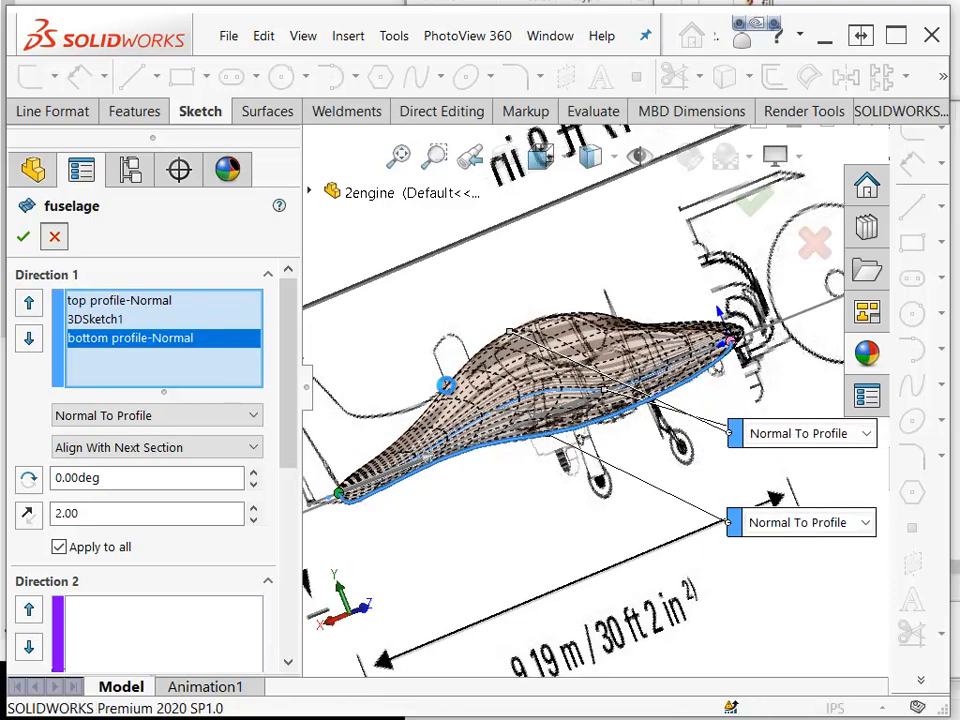
middle_click_drag(491, 395, 562, 403)
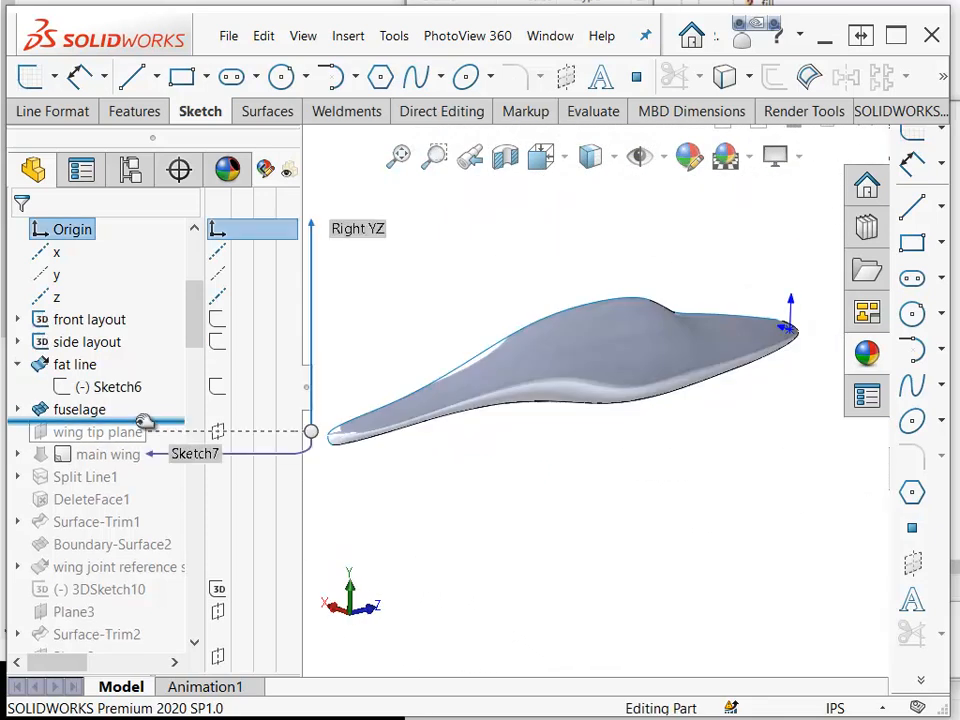
Step: Roll the model forward past the wing tip plane and inspect that plane's position relative to the fuselage
left_click_drag(143, 427, 150, 452)
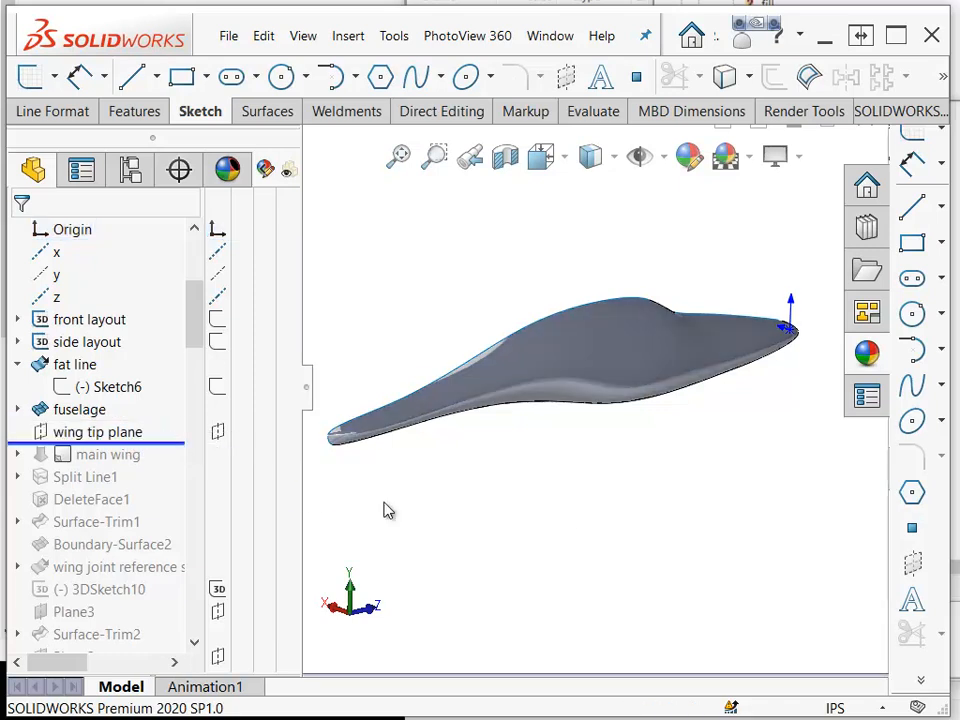
middle_click_drag(590, 507, 524, 532)
scroll(101, 461, "up", 1)
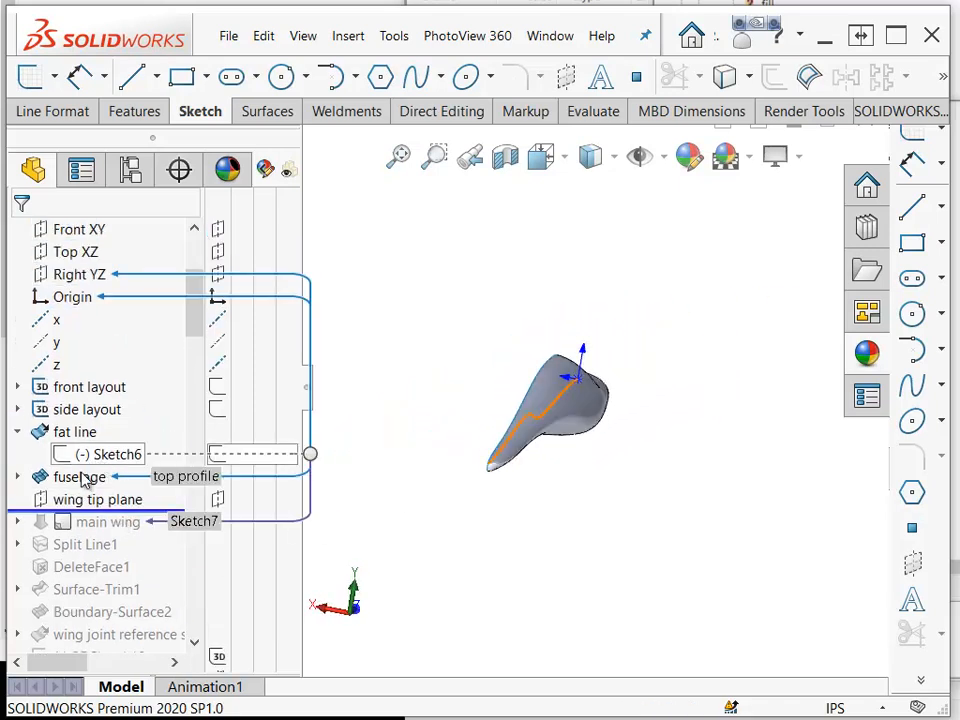
left_click(87, 498)
middle_click_drag(350, 538, 617, 539)
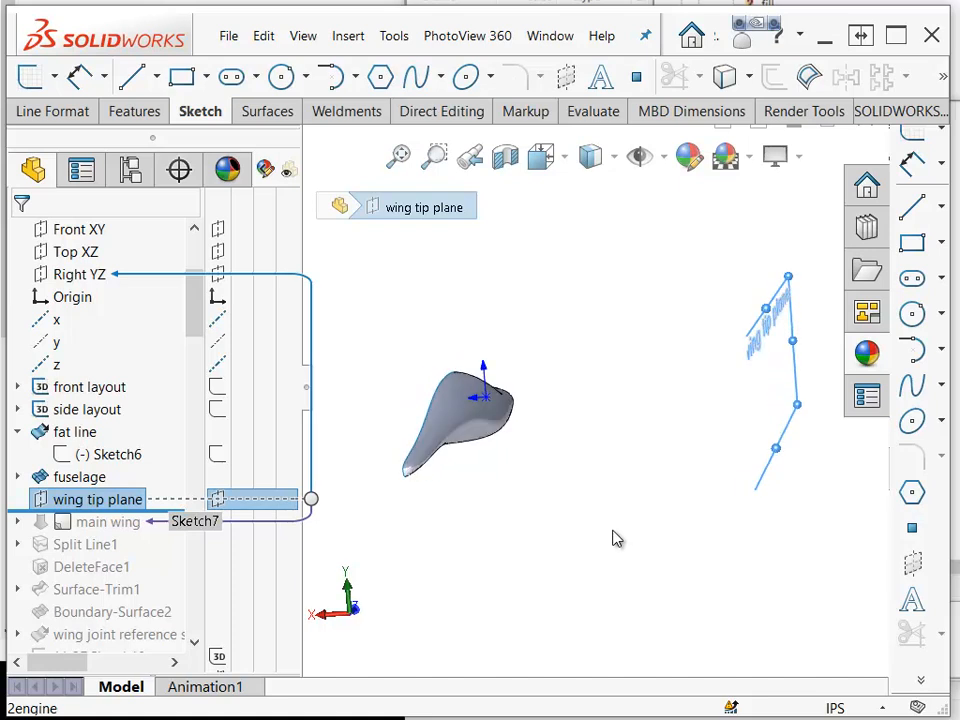
left_click(617, 539)
Step: Roll the model forward past the main wing, view its comment, and inspect the loft's profile sketches Sketch8 and Sketch7
left_click_drag(162, 518, 148, 526)
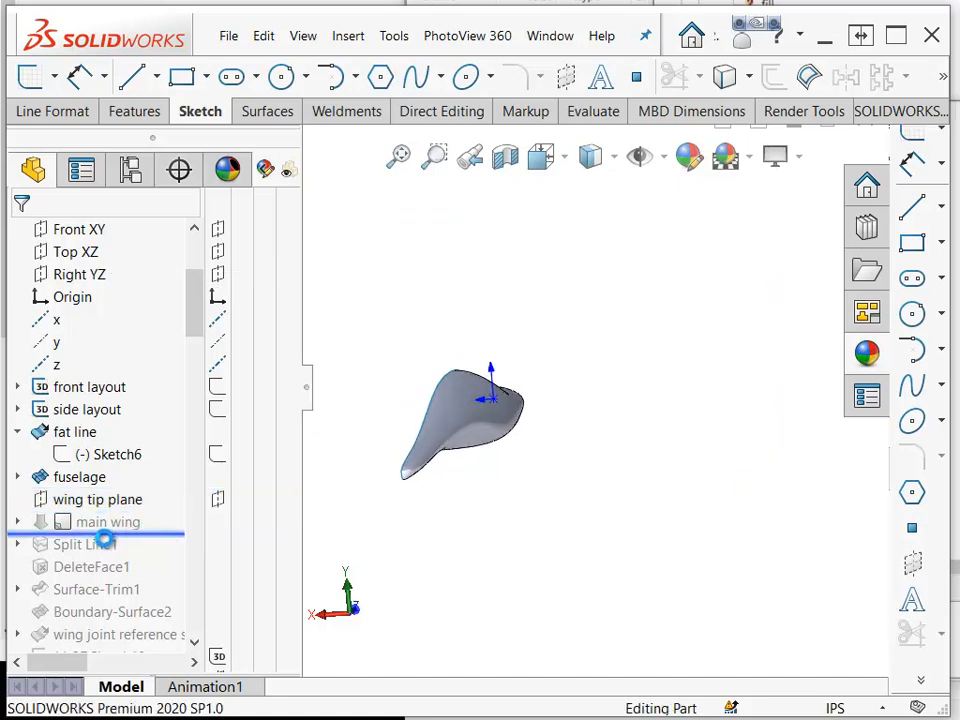
mouse_move(64, 527)
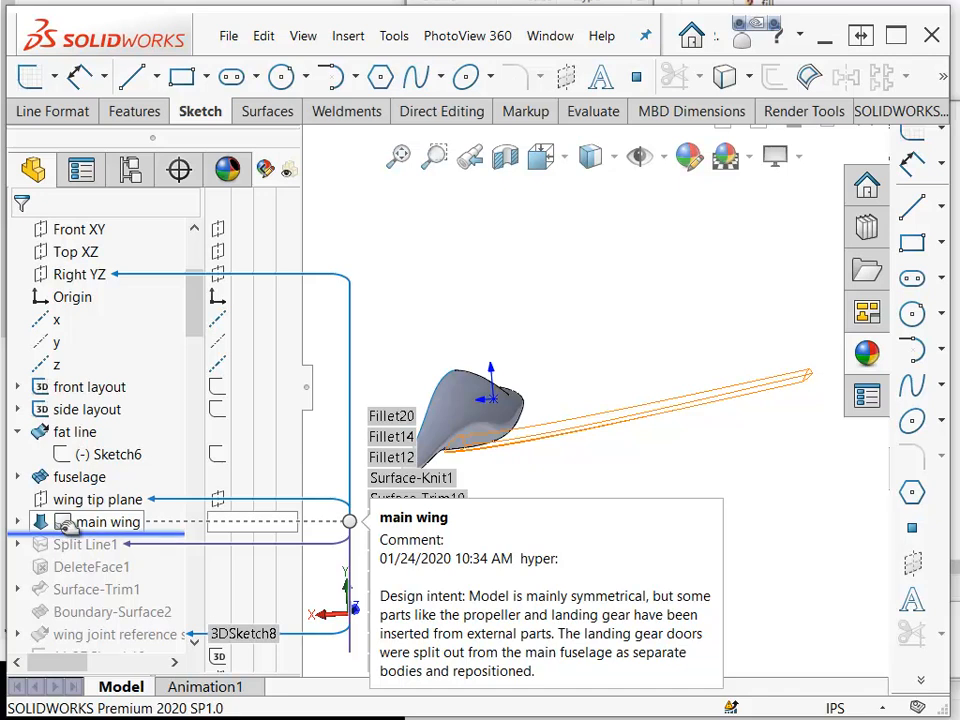
double_click(62, 528)
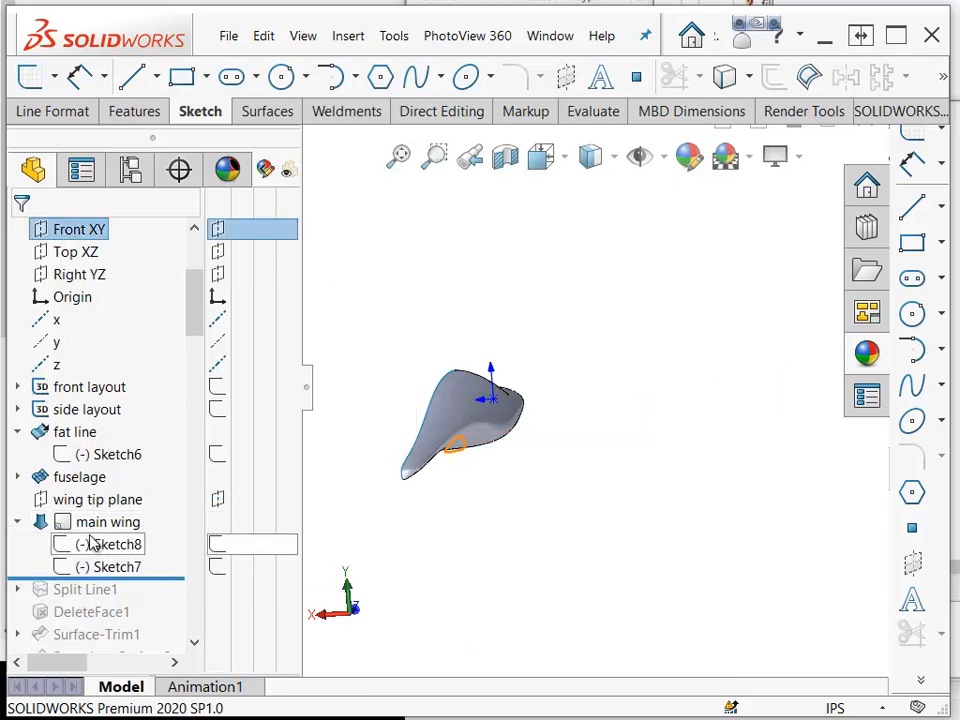
left_click(92, 548)
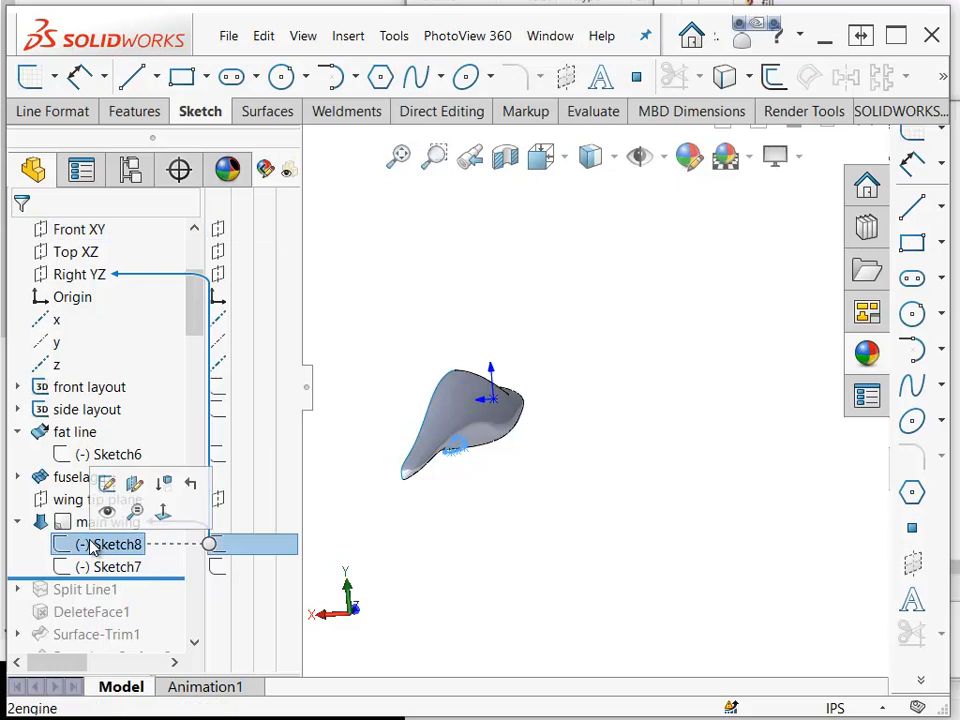
middle_click_drag(520, 504, 517, 492)
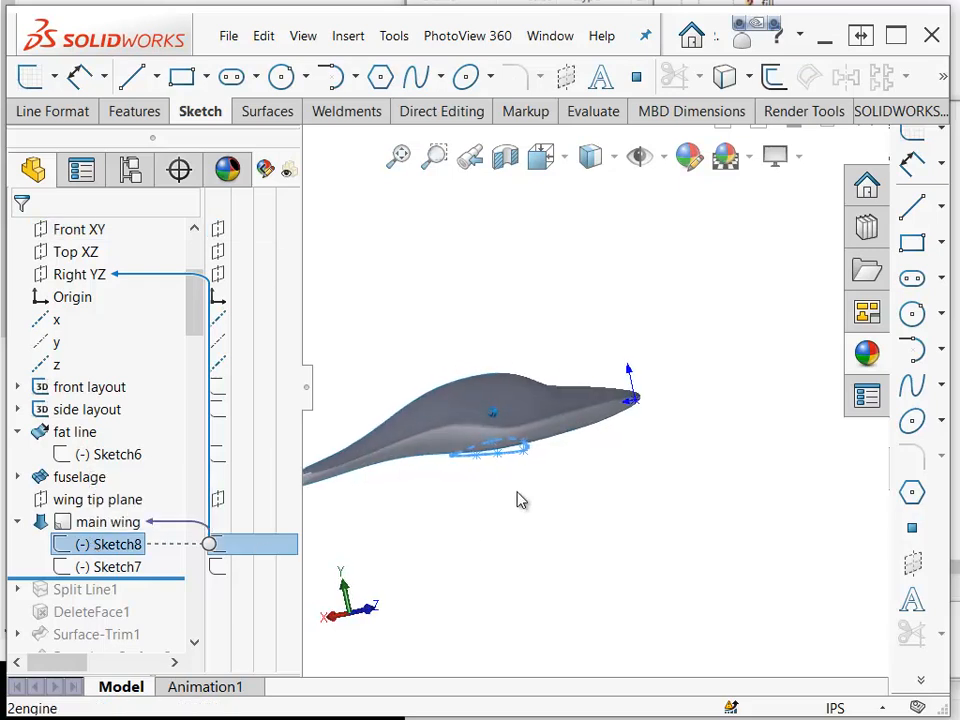
left_click(517, 492)
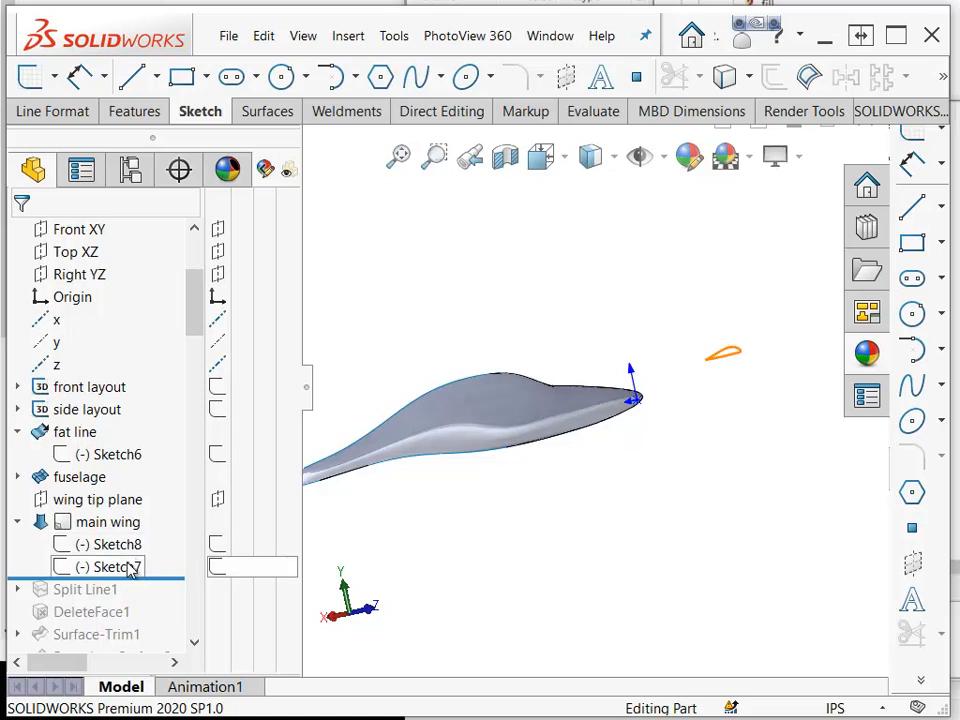
Step: Open the main wing loft for editing, examine its profiles and start constraint options, and exit without changing them
left_click(103, 533)
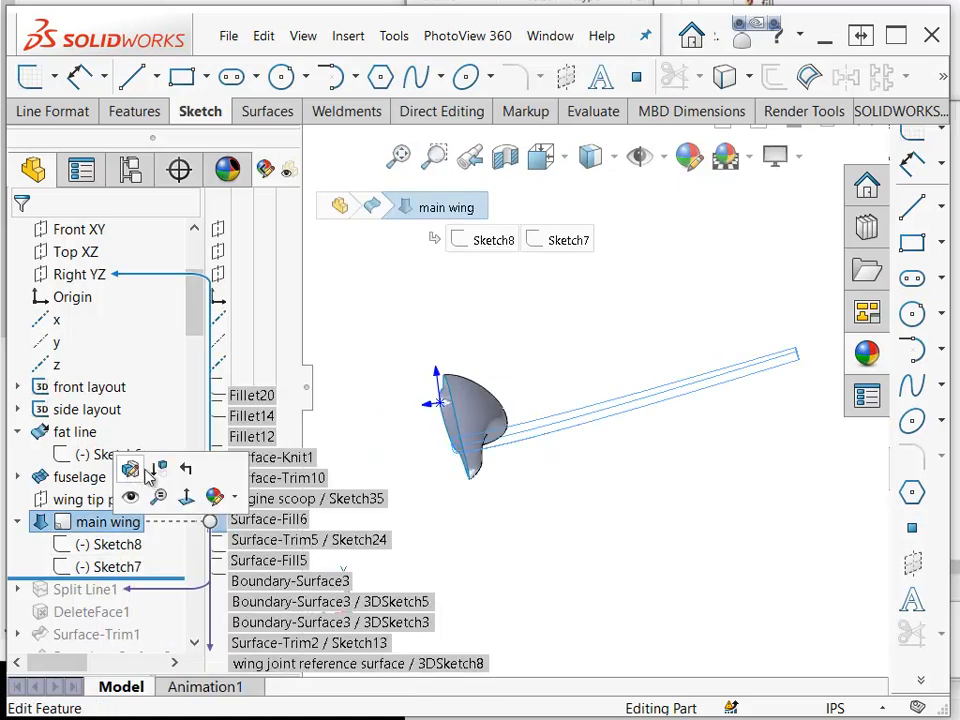
left_click(130, 464)
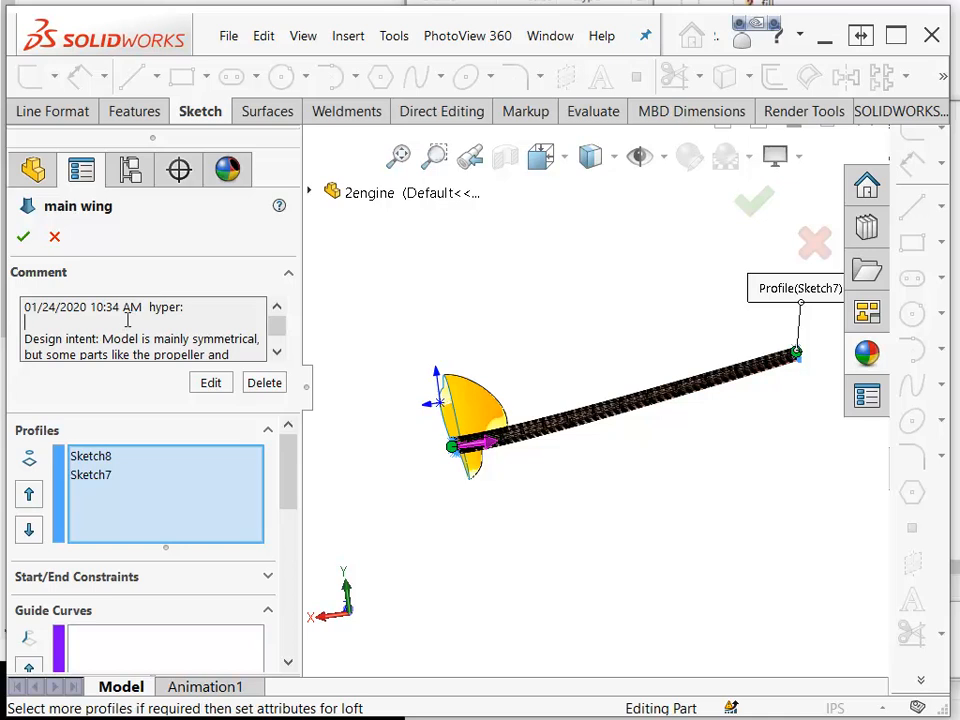
middle_click_drag(560, 465, 558, 474)
left_click_drag(290, 465, 287, 497)
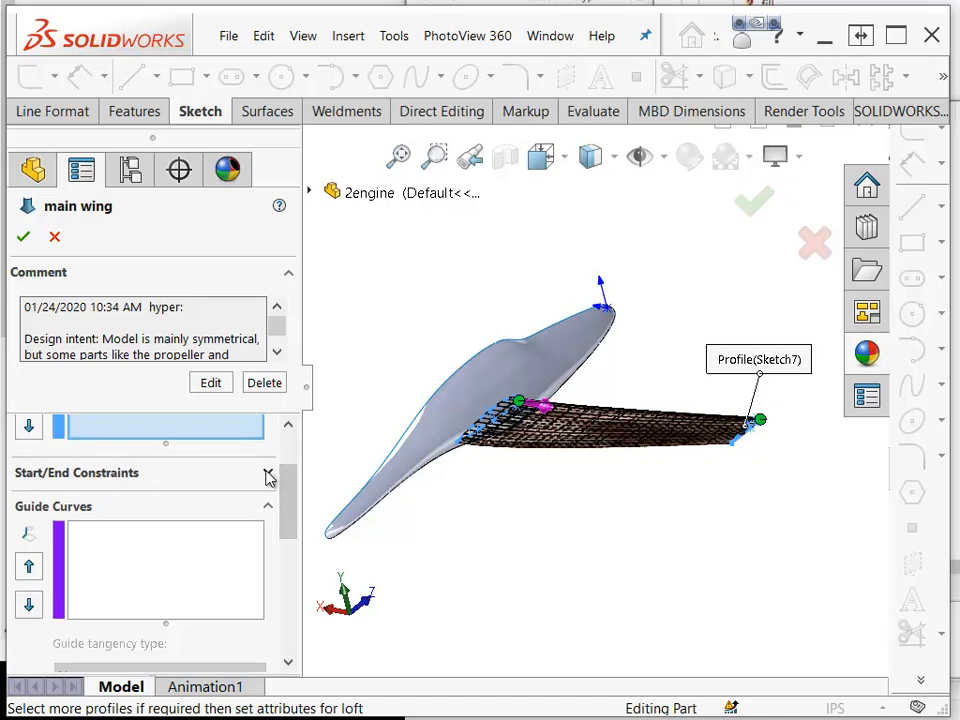
left_click(268, 474)
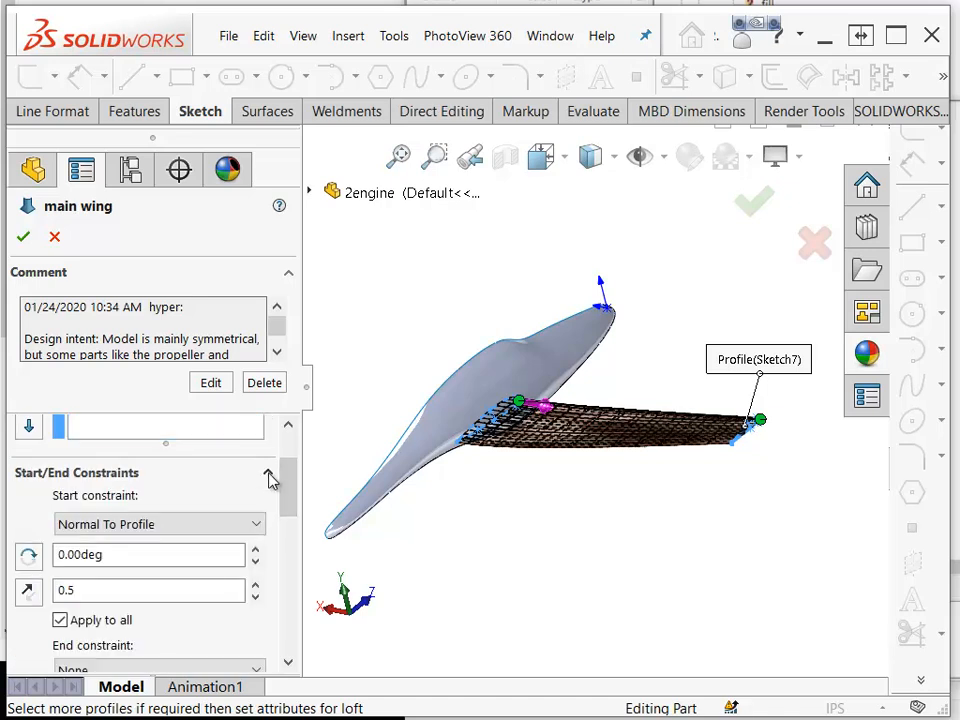
left_click(167, 533)
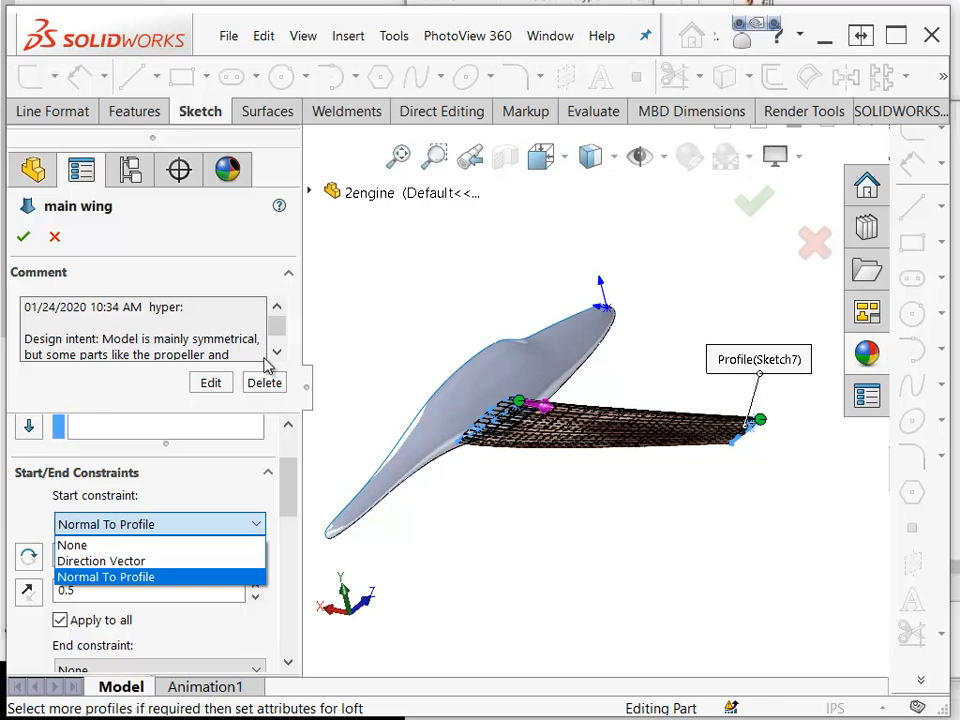
left_click(288, 273)
middle_click_drag(429, 420, 550, 437)
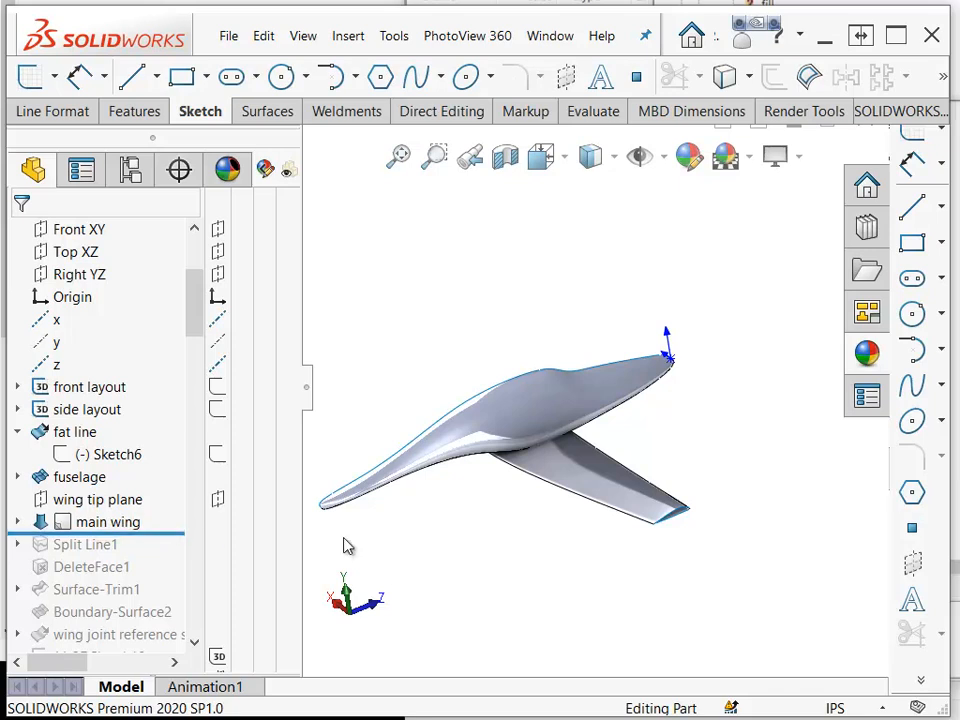
Step: Roll the model forward past Split Line1 and inspect its Sketch9 curve and the split face at the wing root
mouse_move(481, 550)
middle_mouse_down()
mouse_move(521, 486)
mouse_move(543, 488)
middle_mouse_up()
scroll(540, 490, "down", 6)
mouse_move(450, 497)
middle_mouse_down()
mouse_move(432, 516)
mouse_move(464, 516)
middle_mouse_up()
mouse_move(135, 534)
left_mouse_down()
mouse_move(141, 545)
mouse_move(132, 549)
left_mouse_up()
left_click(18, 546)
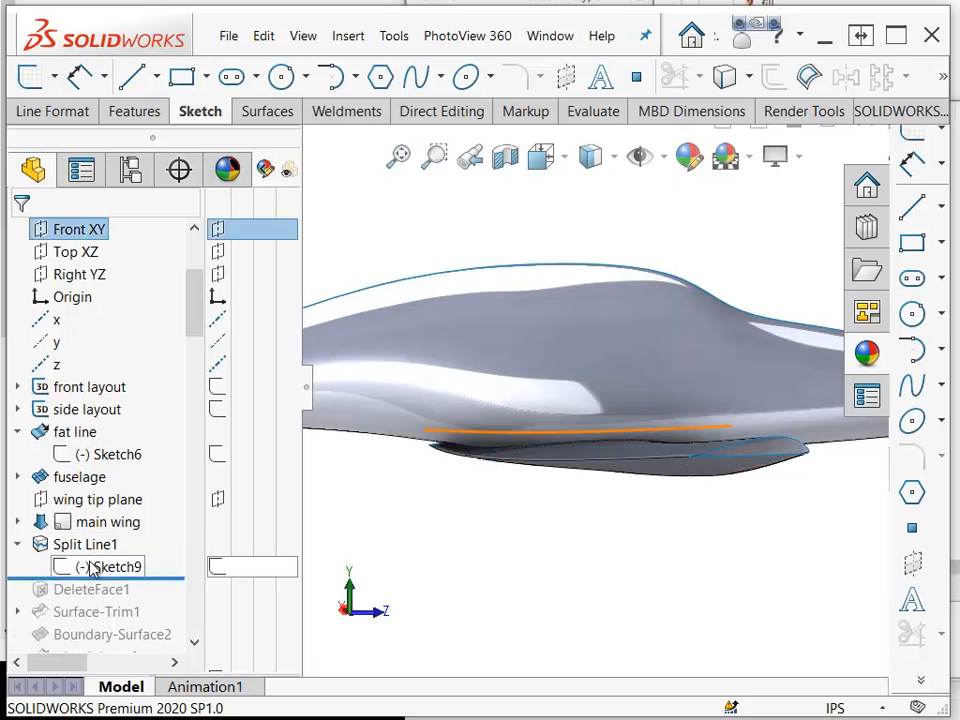
left_click(75, 567)
middle_click_drag(422, 570, 450, 570)
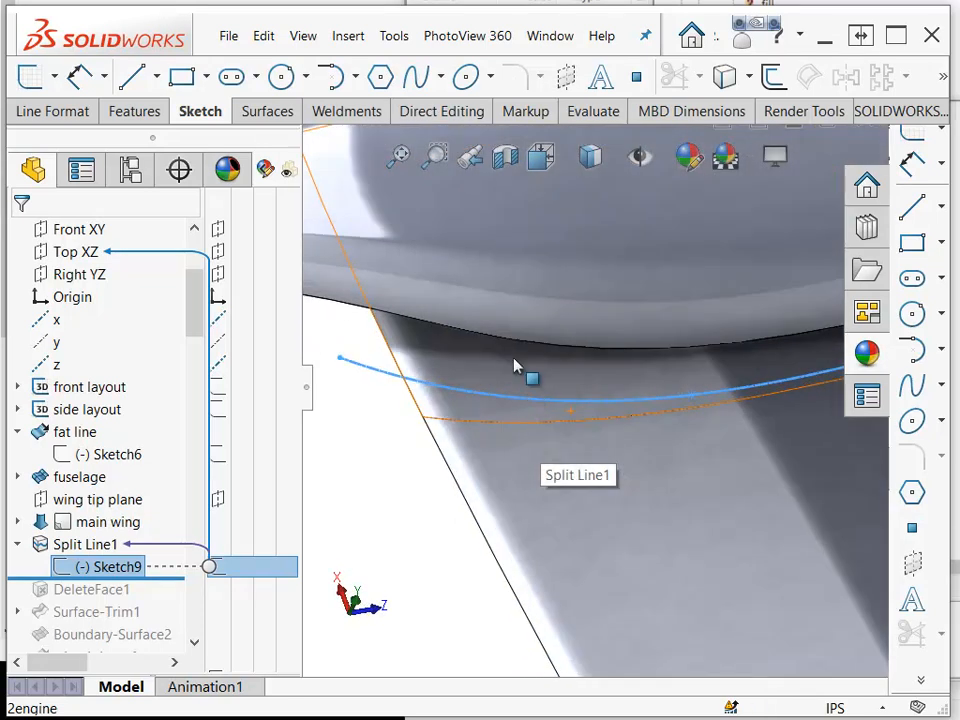
left_click(514, 366)
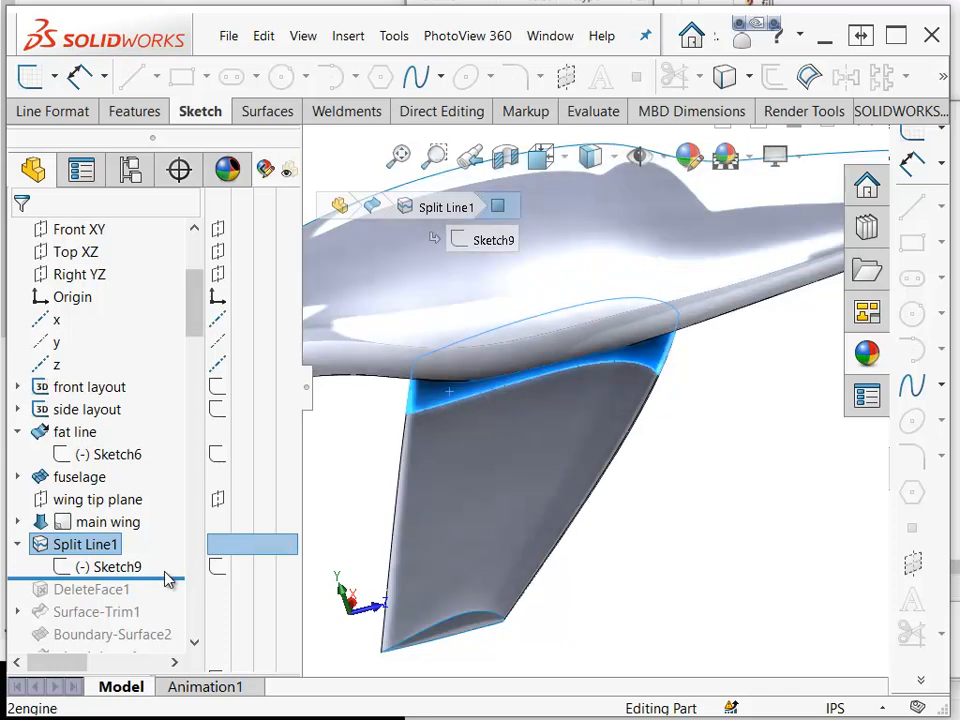
Step: Roll the model forward past DeleteFace1 and Surface-Trim1, and expand Surface-Trim1 to list its sketch
left_click_drag(163, 580, 163, 601)
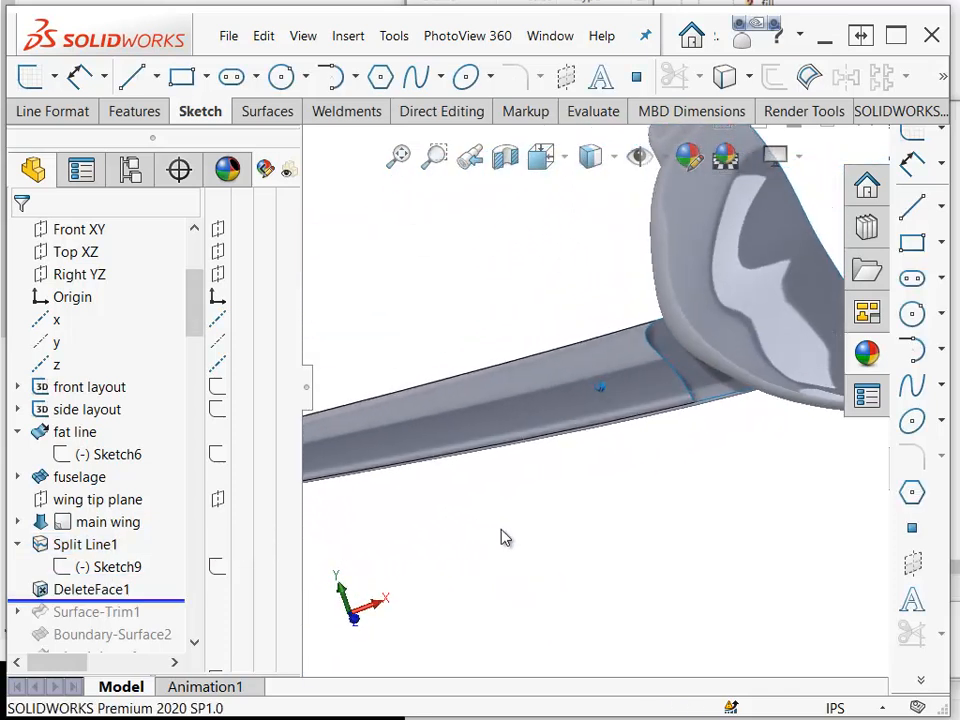
left_click_drag(141, 601, 141, 612)
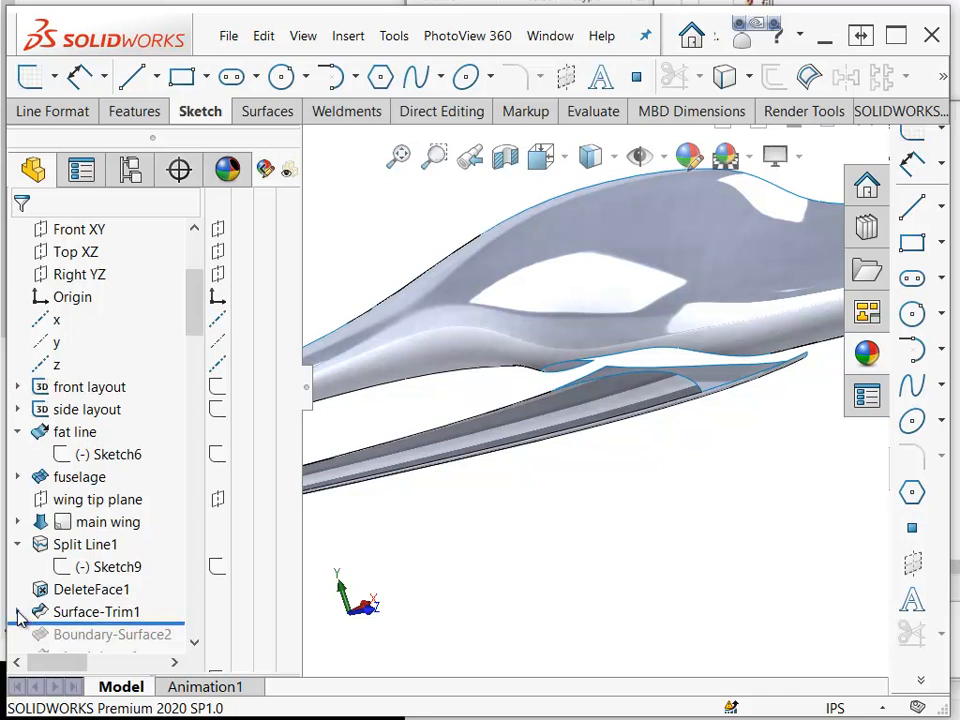
left_click(17, 613)
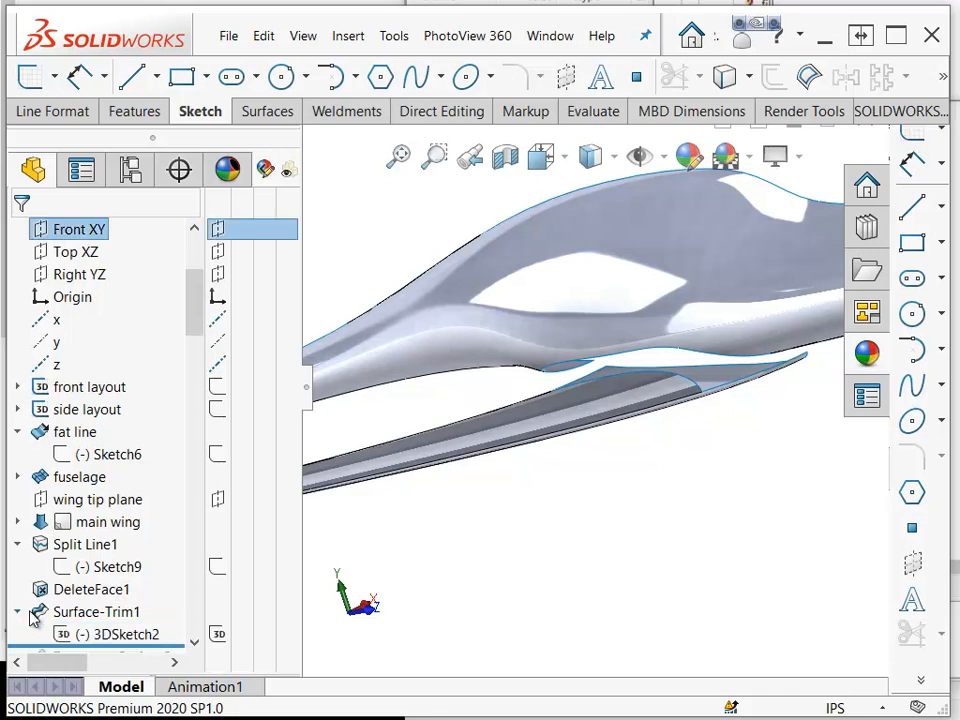
Step: Open Surface-Trim1's 3DSketch2 for editing, examine its splines on the fuselage around the wing root, and exit without changes
left_click(115, 636)
left_click(132, 578)
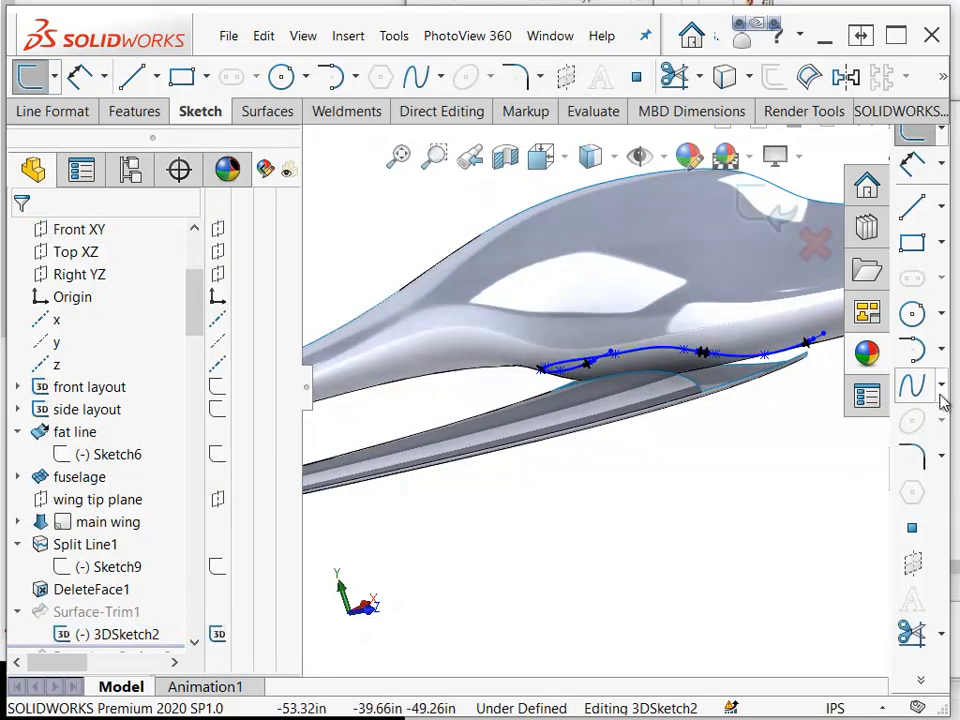
left_click(944, 389)
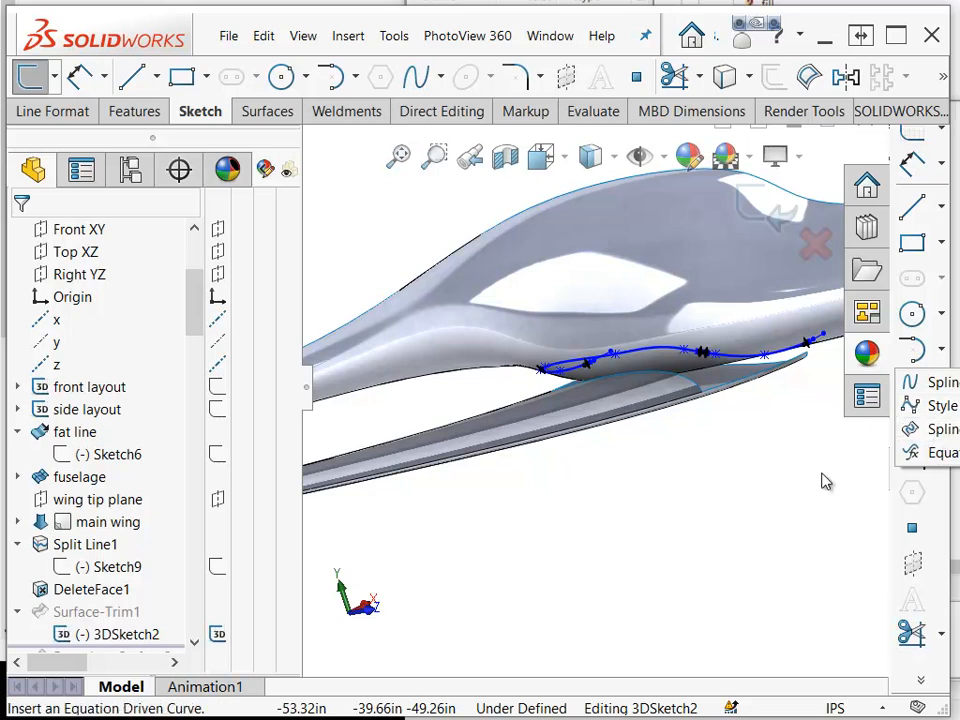
left_click(732, 502)
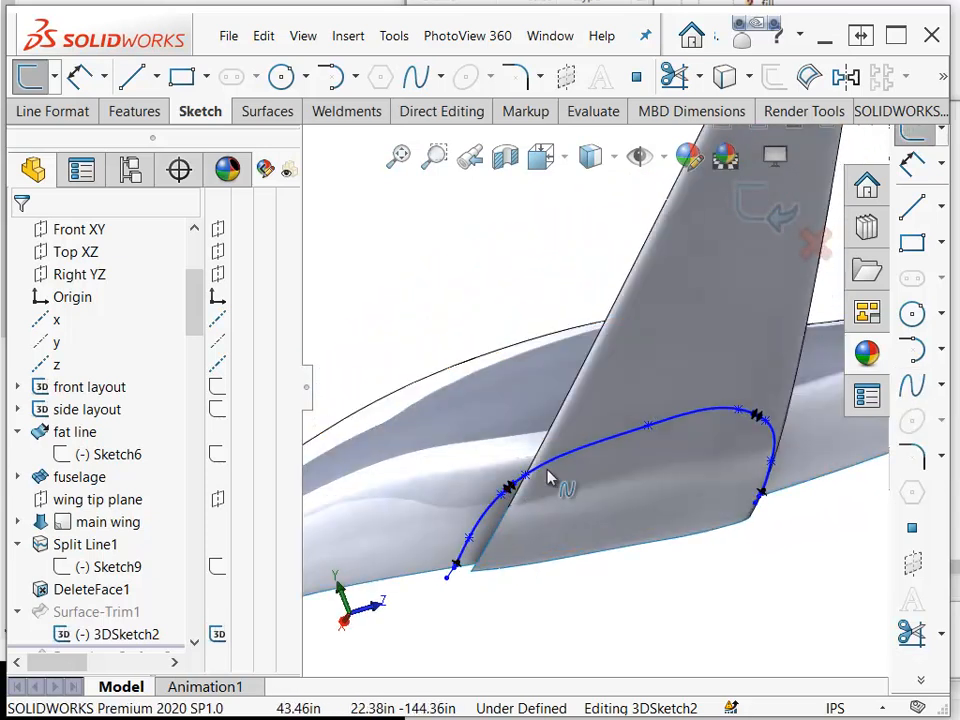
scroll(594, 461, "down", 1)
scroll(521, 487, "down", 3)
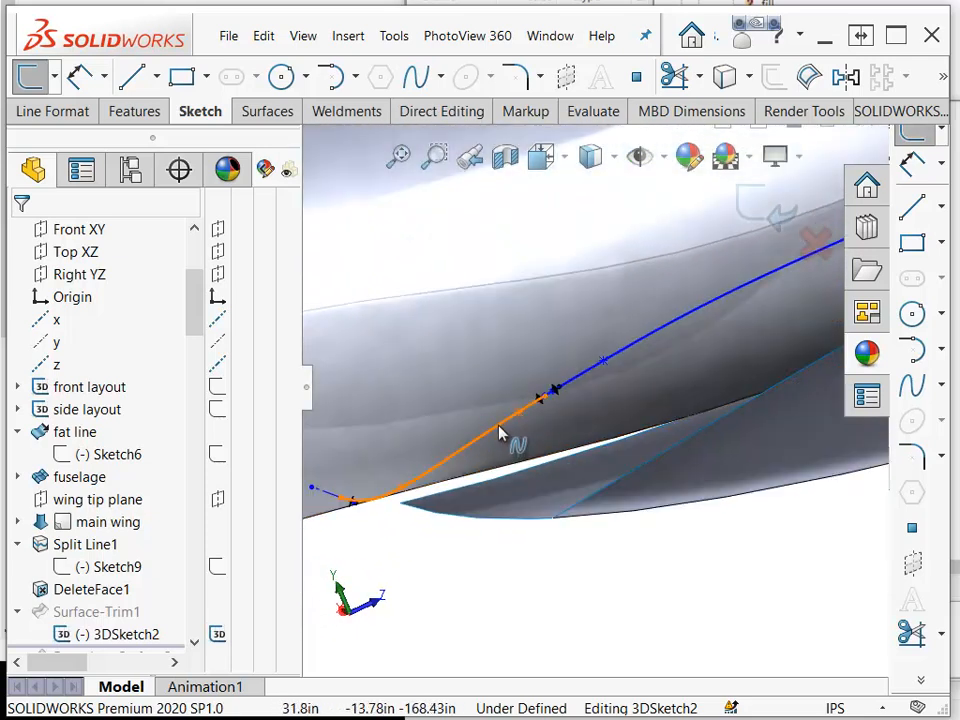
middle_click_drag(552, 447, 765, 418)
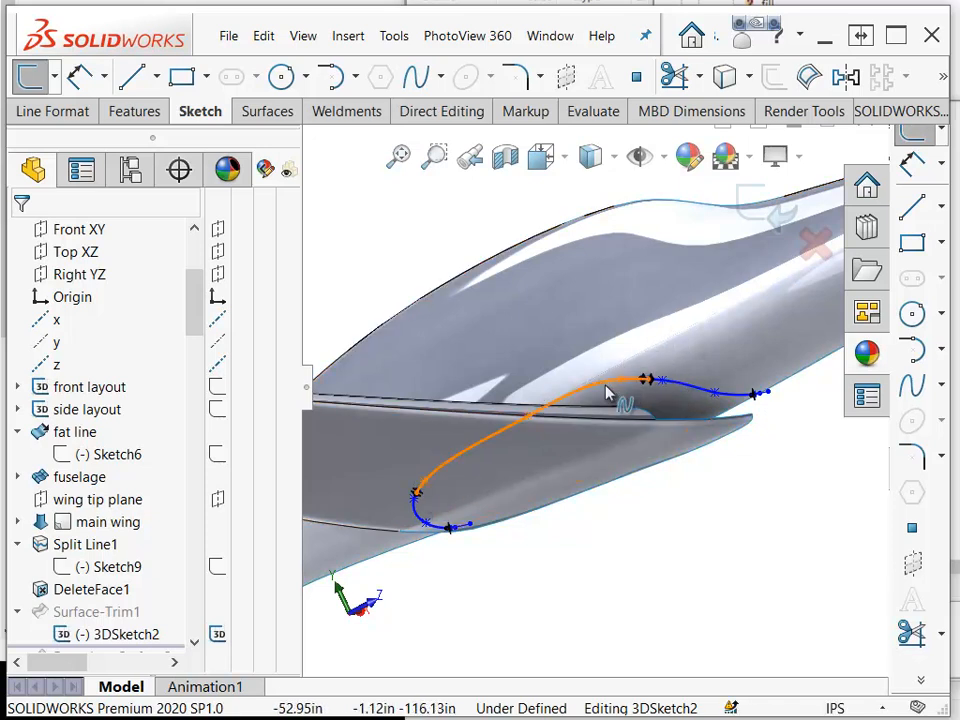
middle_click_drag(607, 393, 452, 444)
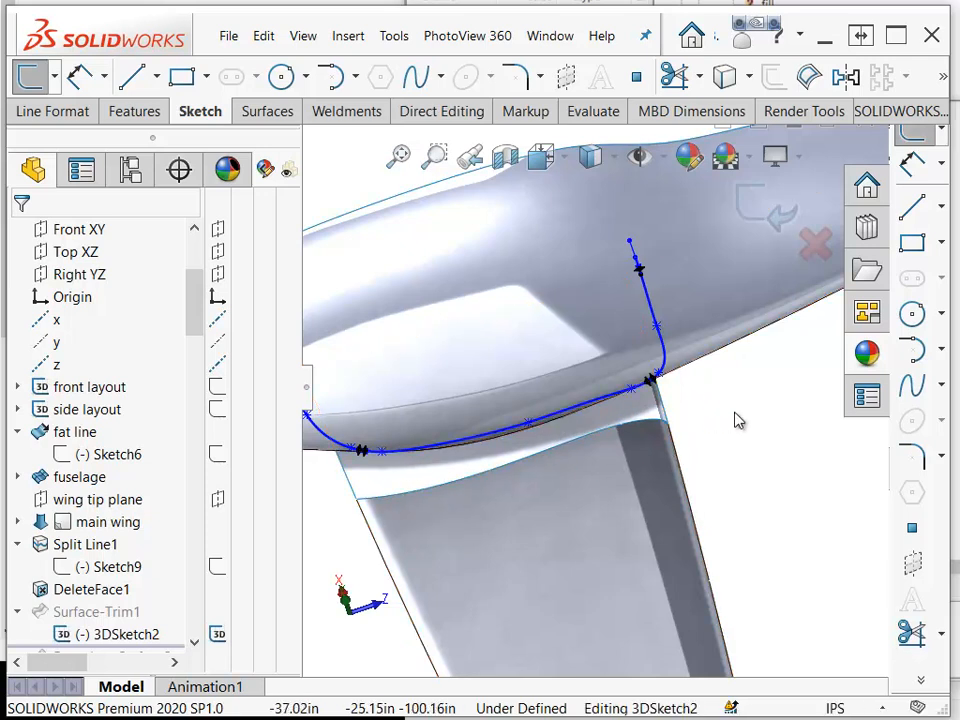
left_click(764, 214)
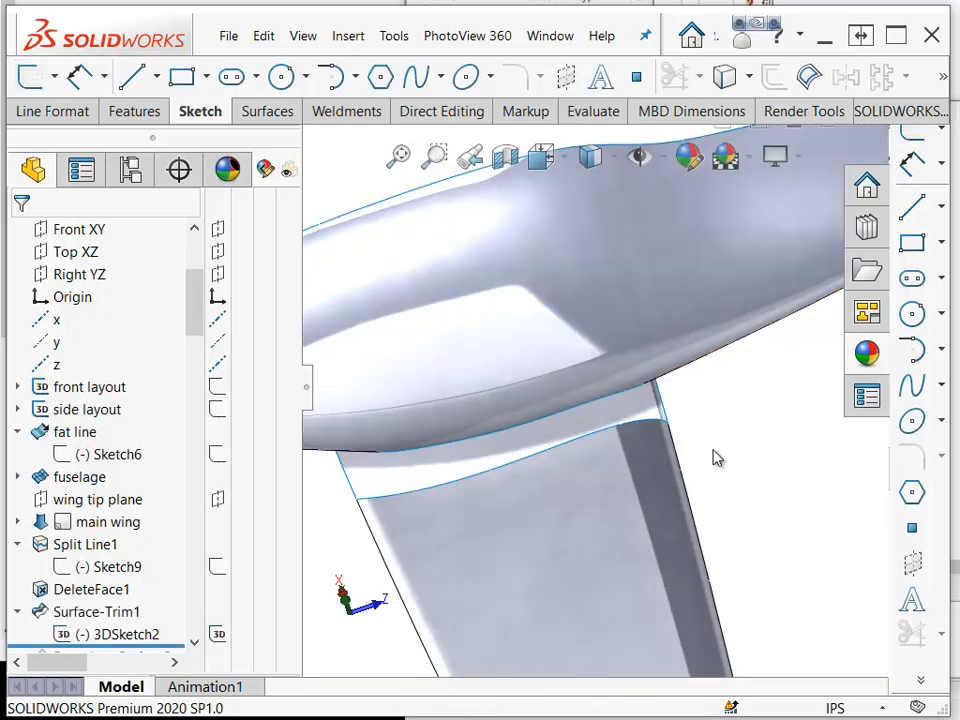
Step: Roll the model forward past Boundary-Surface2 at the wing root and open that surface for editing
left_click_drag(201, 331, 188, 376)
left_click_drag(163, 286, 166, 299)
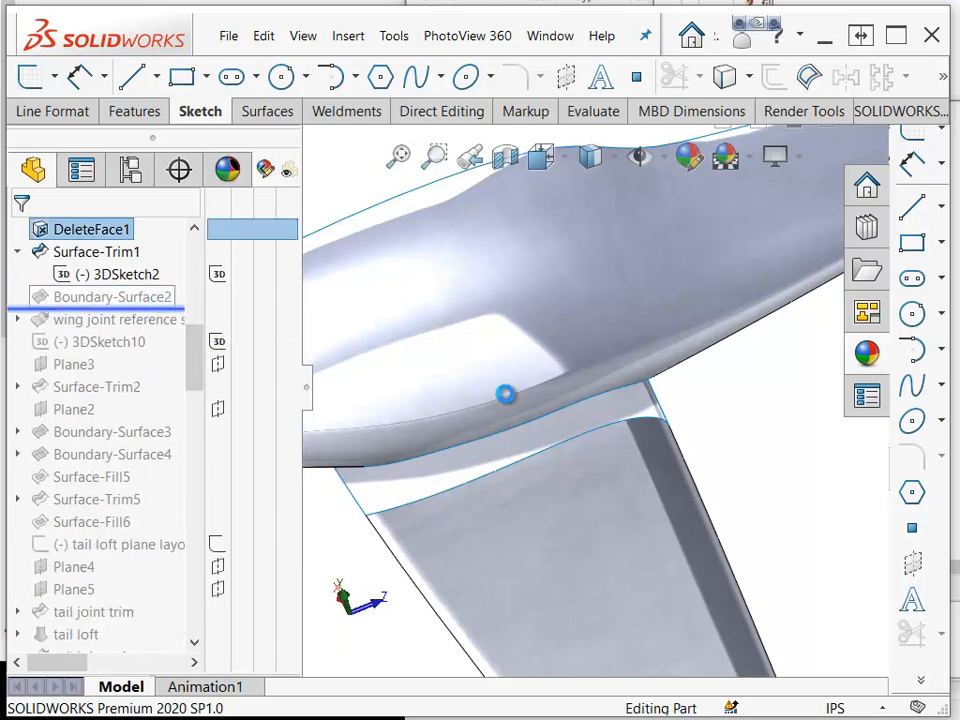
left_click(128, 297)
left_click(140, 248)
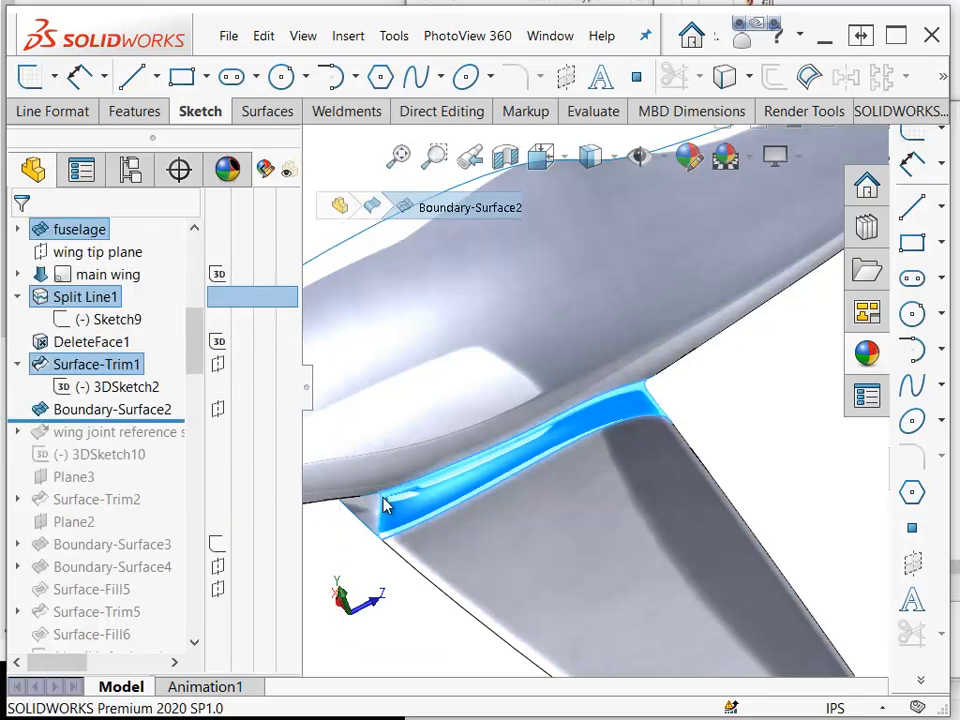
middle_click_drag(474, 510, 518, 510)
scroll(535, 505, "down", 2)
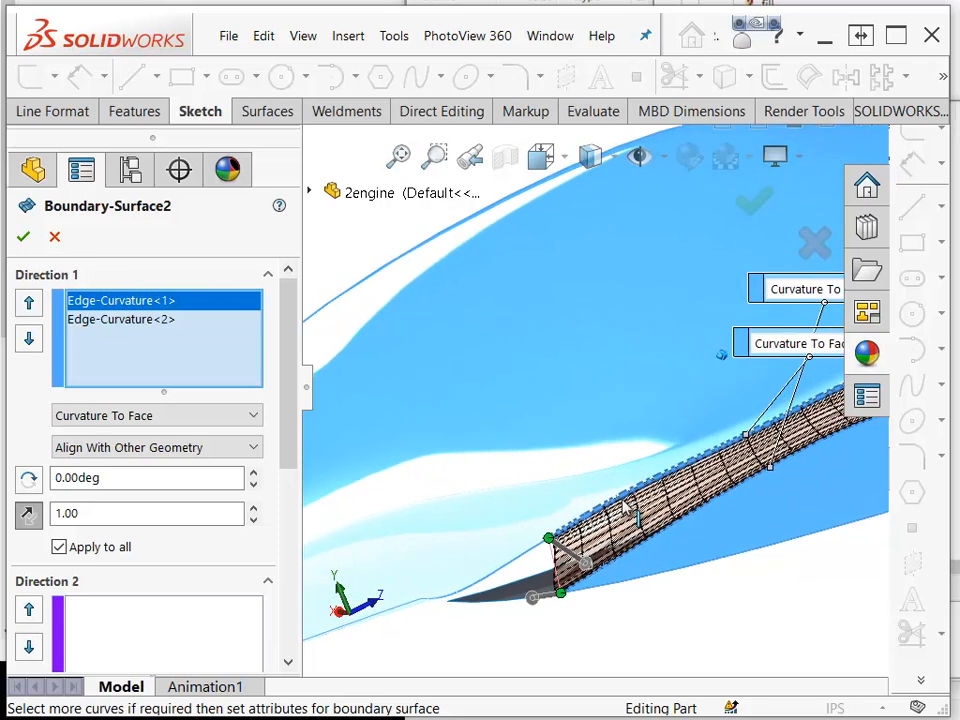
Step: Clear the Direction 1 profiles of Boundary-Surface2 and reselect the trimmed fuselage edge and the wing-root edge
right_click(129, 334)
left_click(190, 369)
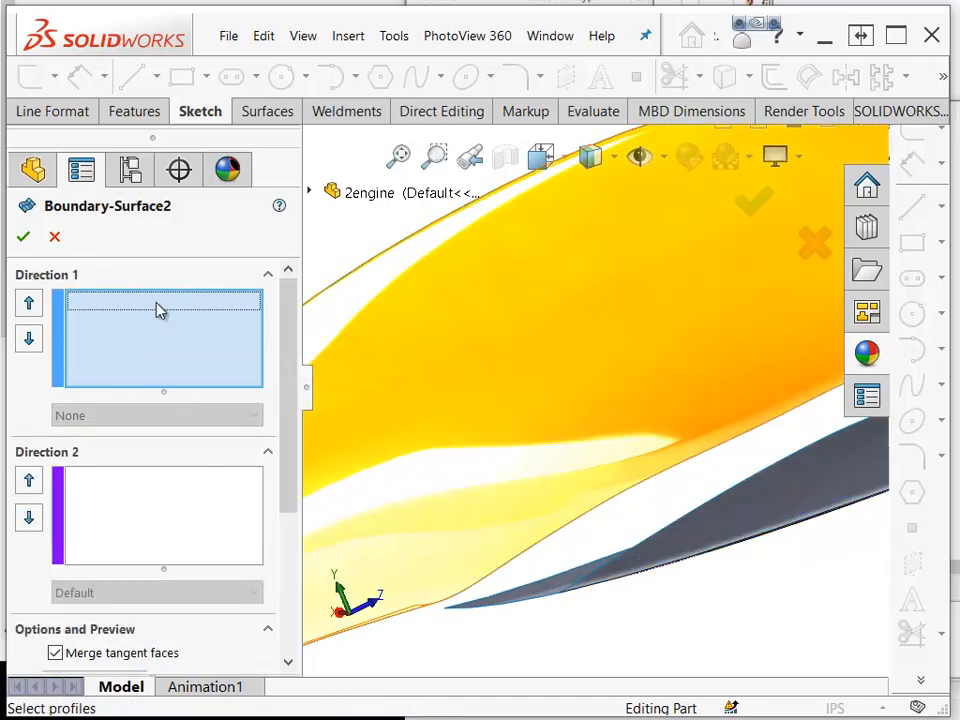
middle_click_drag(316, 393, 596, 469)
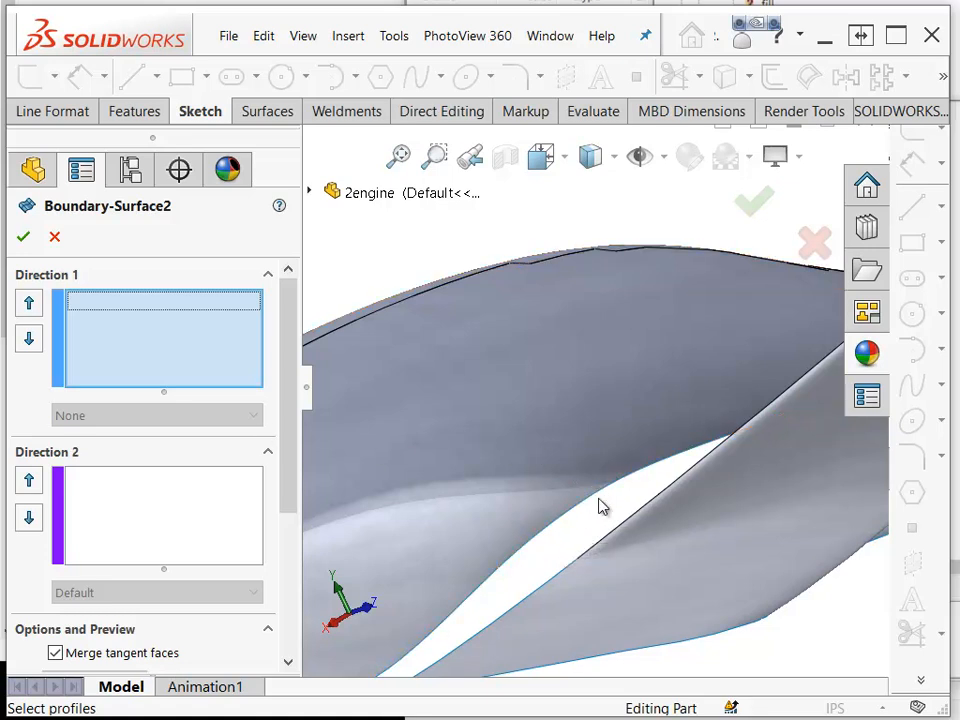
left_click(603, 497)
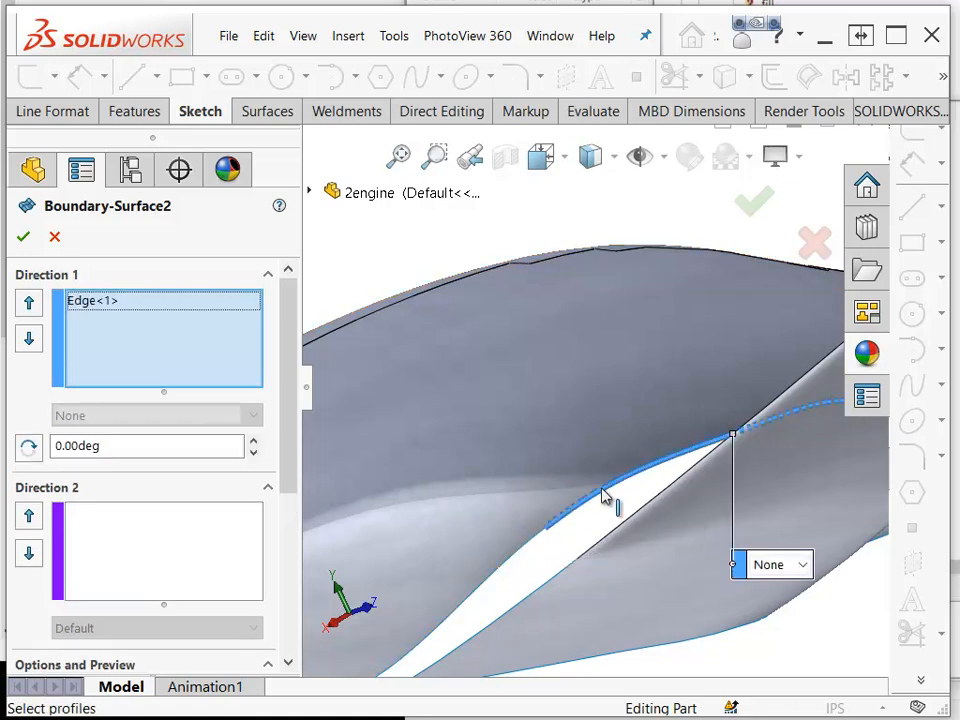
middle_click_drag(602, 490, 575, 515)
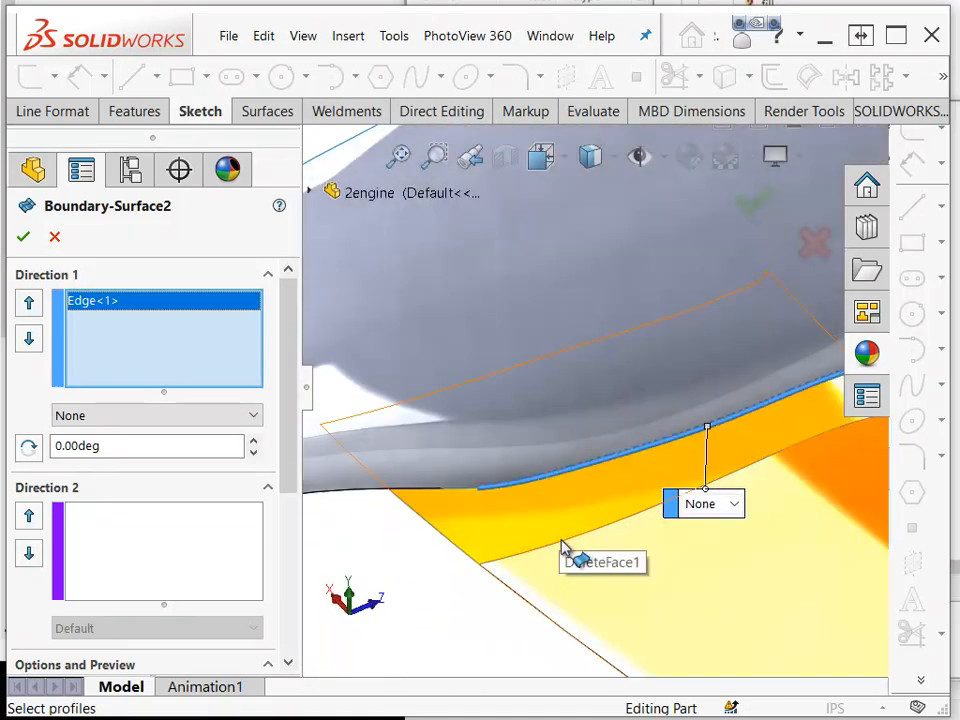
left_click(562, 550)
middle_click_drag(563, 553, 700, 535)
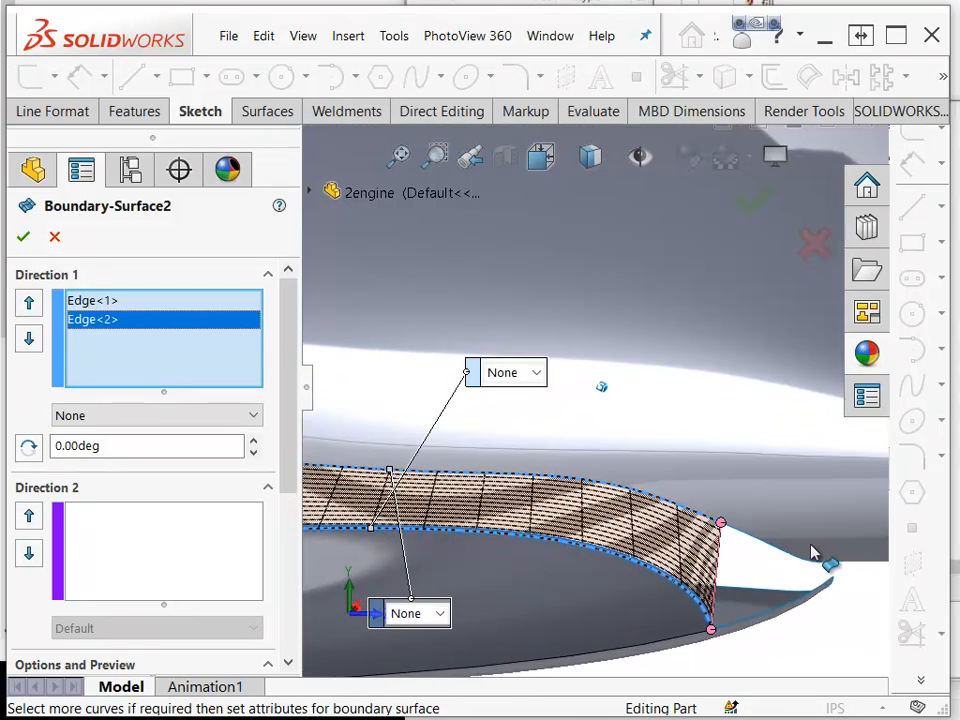
Step: Try sliding the wing-edge connectors inward at both ends of the boundary surface, and leave the edit
middle_click_drag(849, 568, 678, 518)
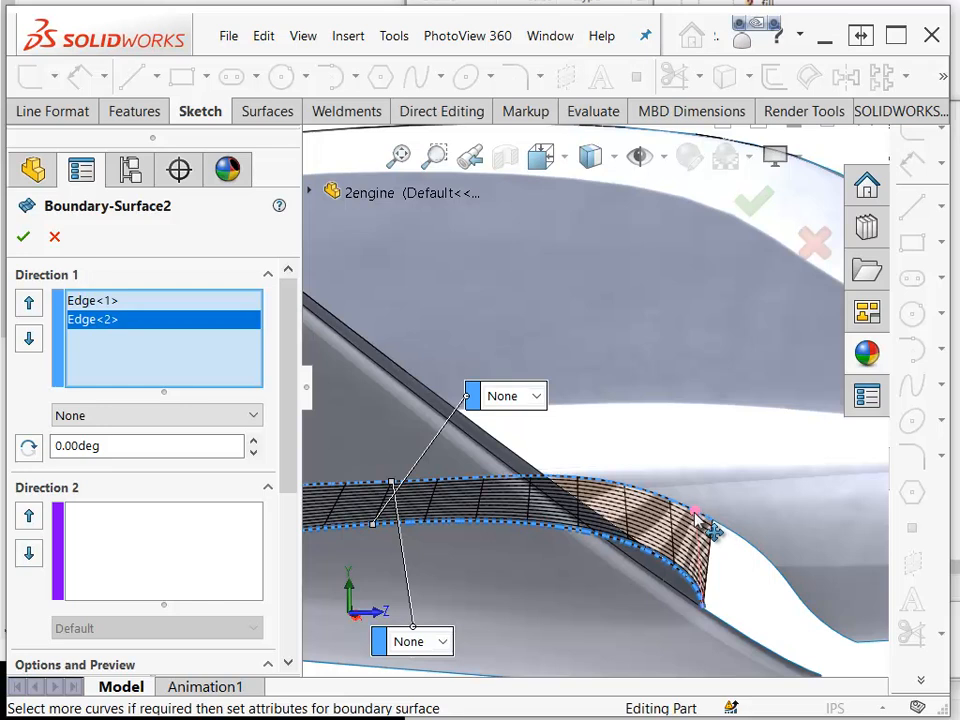
middle_click_drag(699, 525, 509, 617)
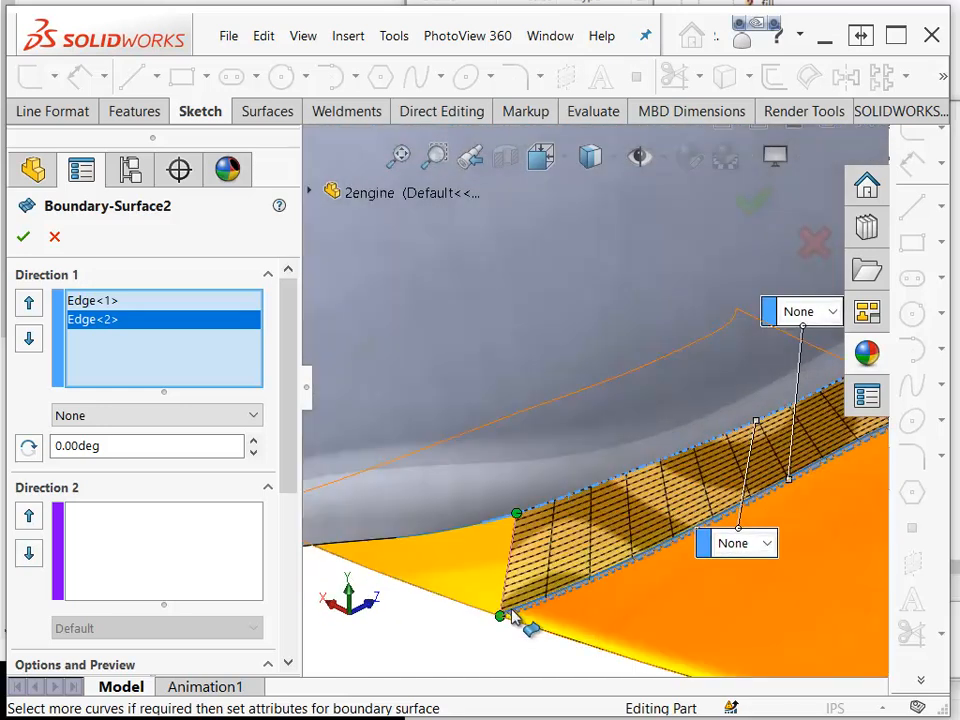
left_click_drag(498, 618, 569, 592)
middle_click_drag(527, 588, 525, 514)
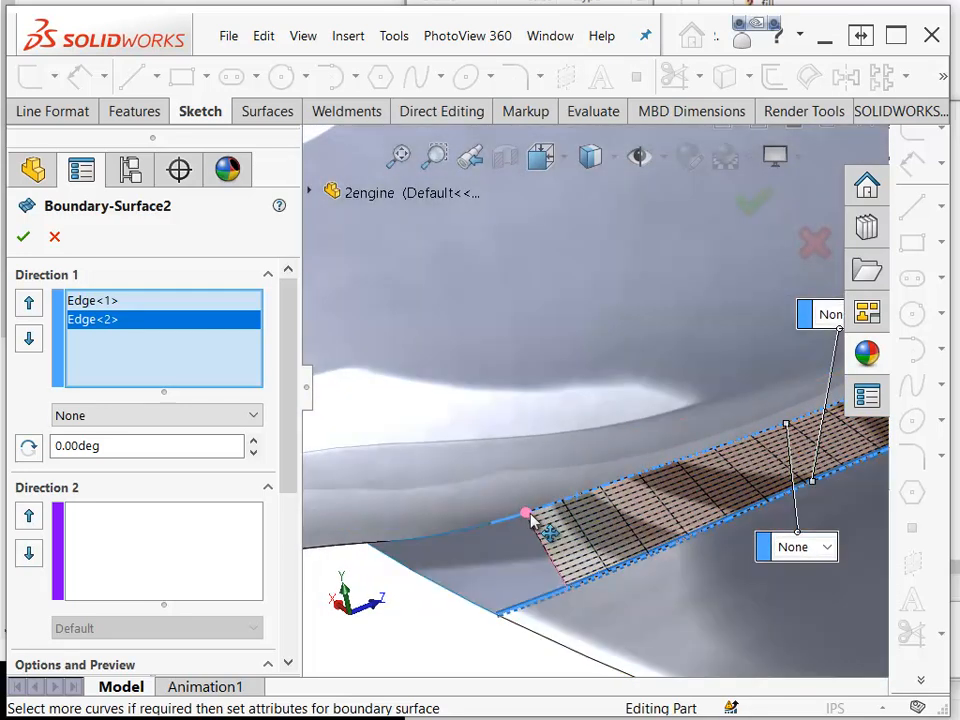
mouse_move(519, 574)
middle_mouse_down()
mouse_move(480, 619)
mouse_move(522, 597)
middle_mouse_up()
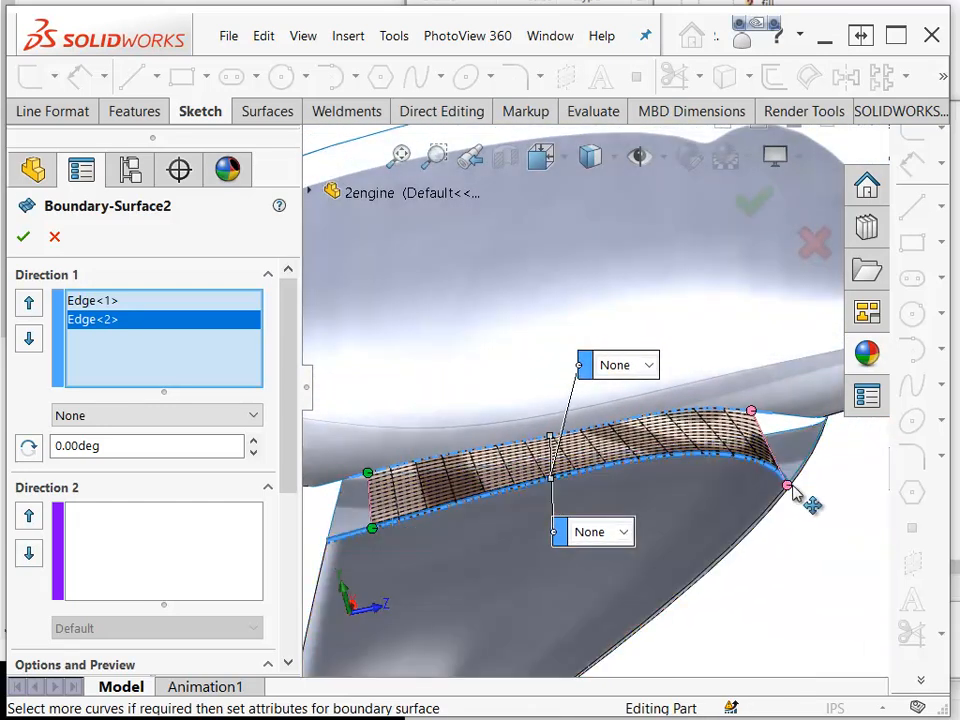
left_click_drag(788, 487, 752, 461)
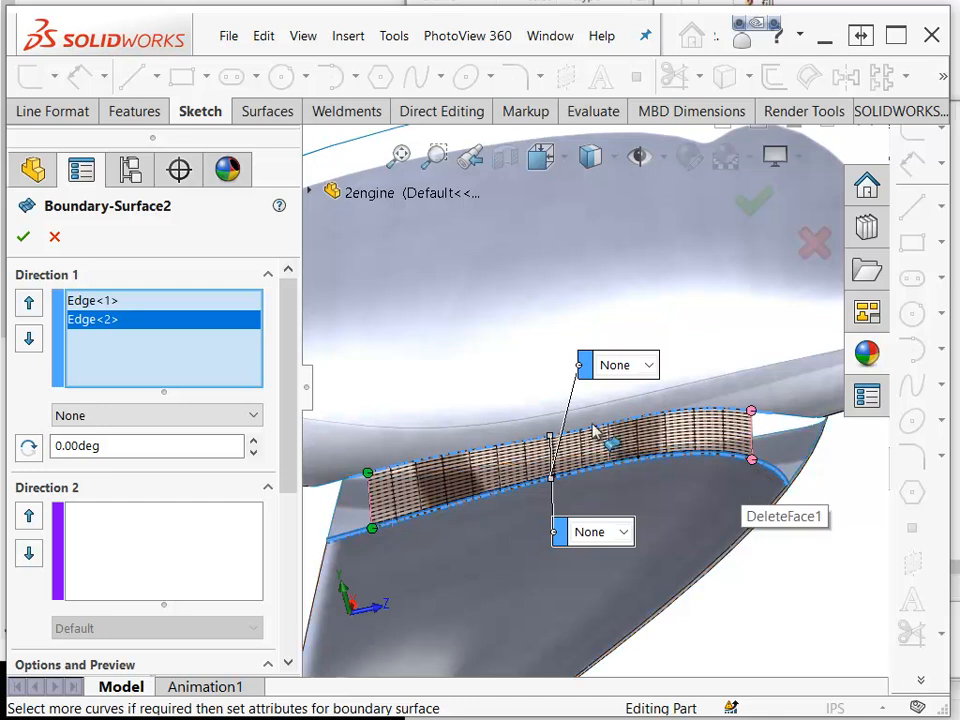
left_click(23, 236)
Step: Roll the model forward past the wing joint reference surface and 3DSketch10, expand the surface's sketch and examine its curve in the wing-root gap
left_click_drag(137, 440, 124, 463)
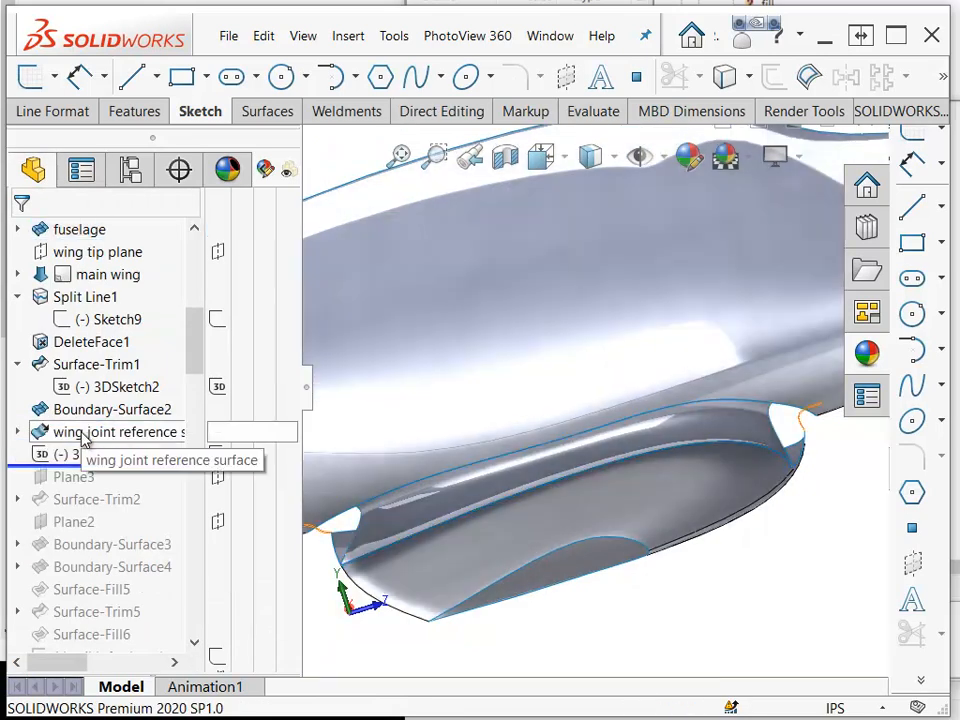
left_click(86, 432)
middle_click_drag(393, 535, 474, 597)
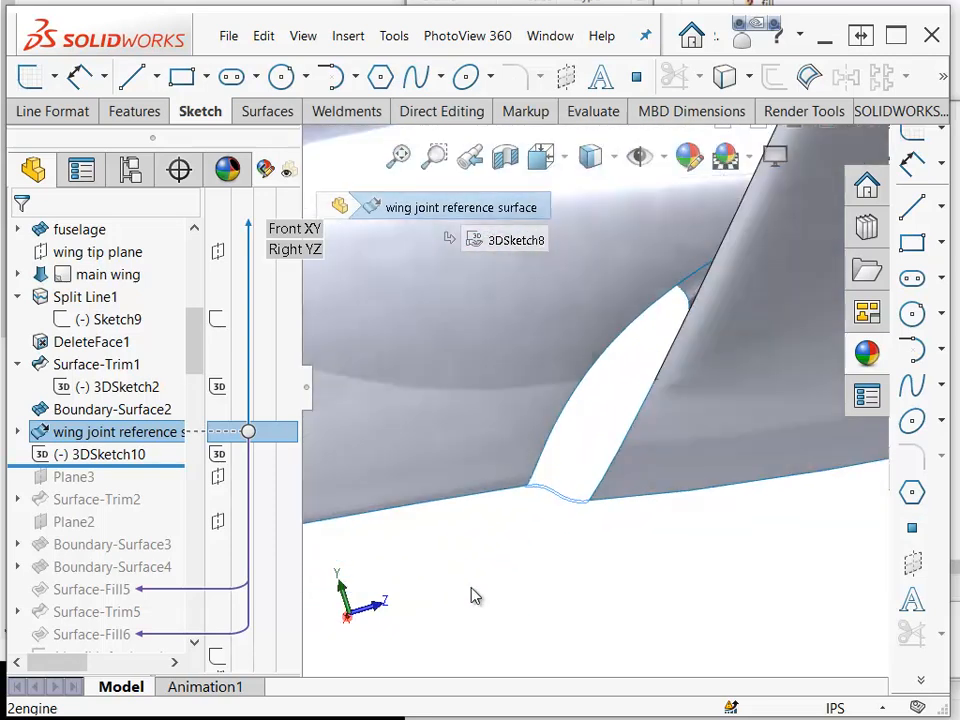
scroll(530, 540, "down", 3)
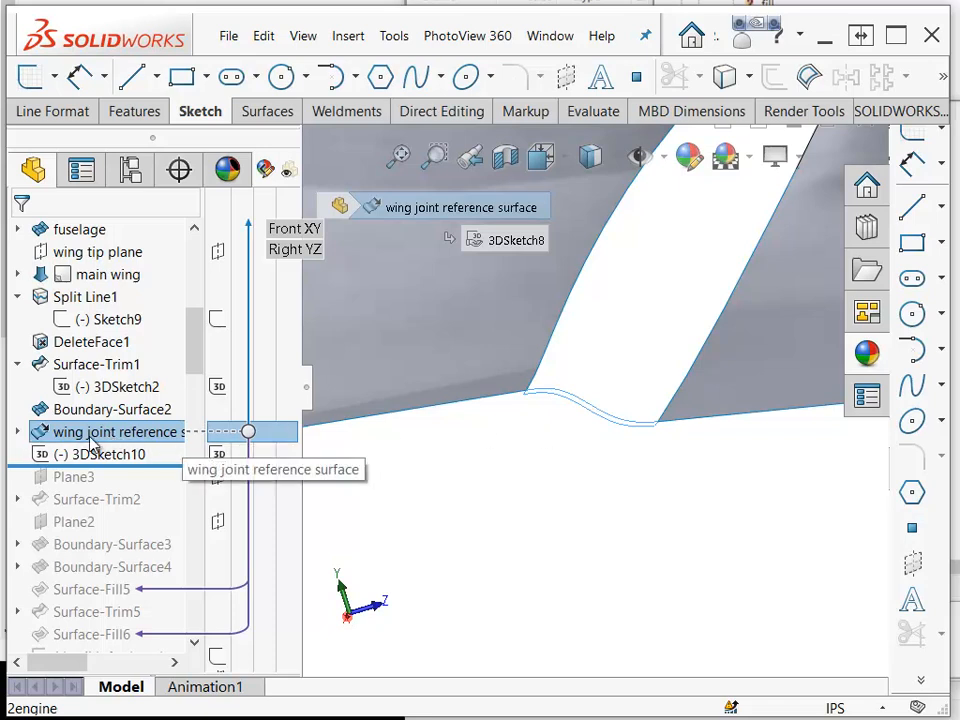
left_click(18, 432)
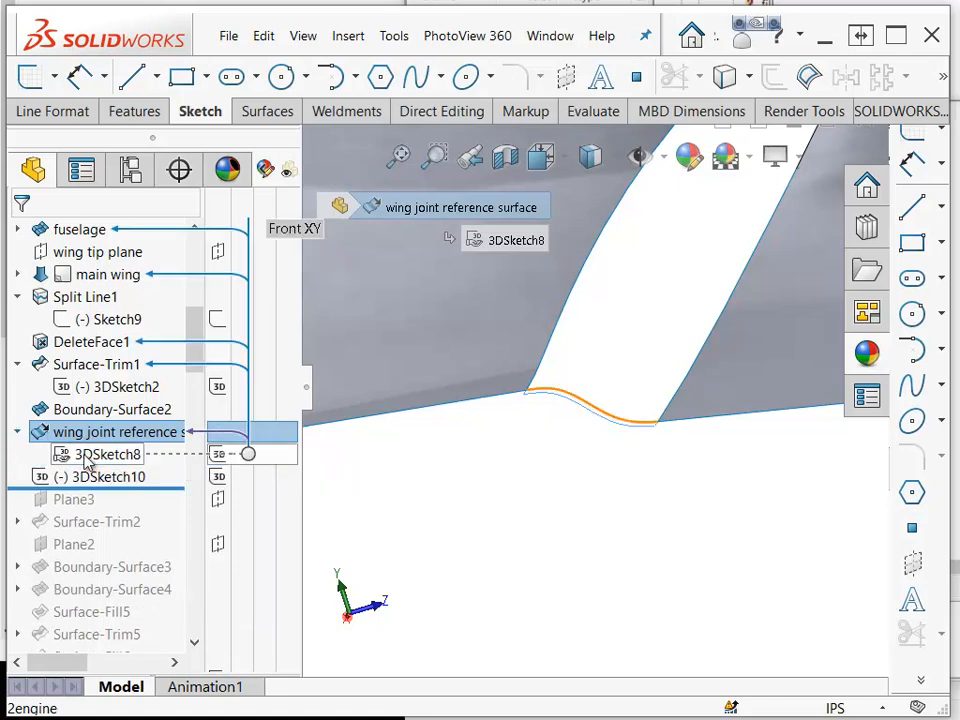
scroll(515, 409, "down", 1)
scroll(520, 416, "down", 2)
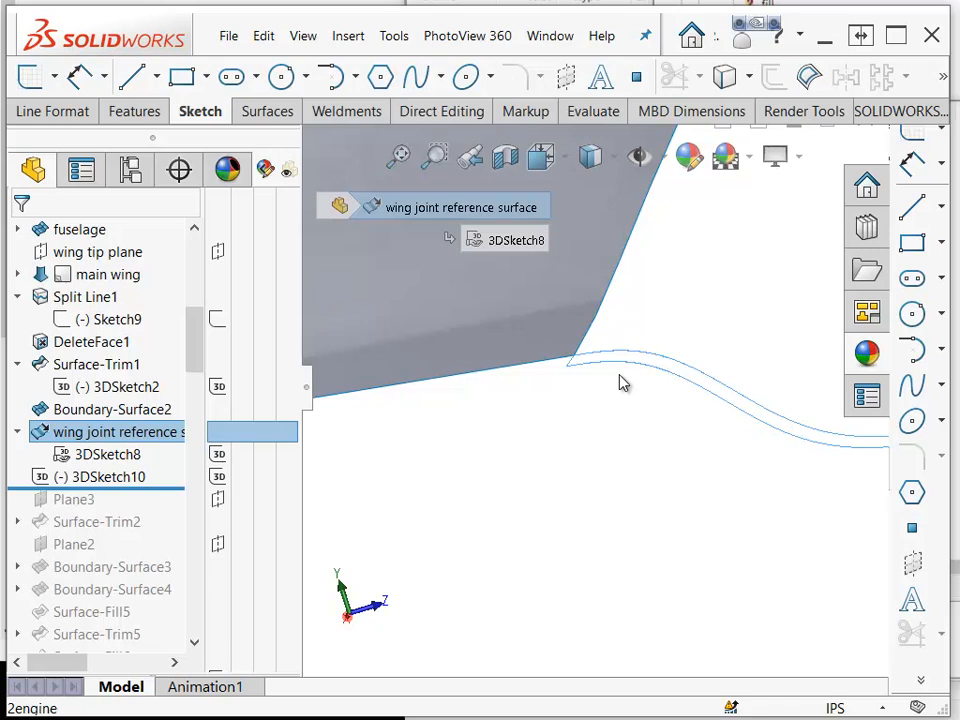
left_click(615, 454)
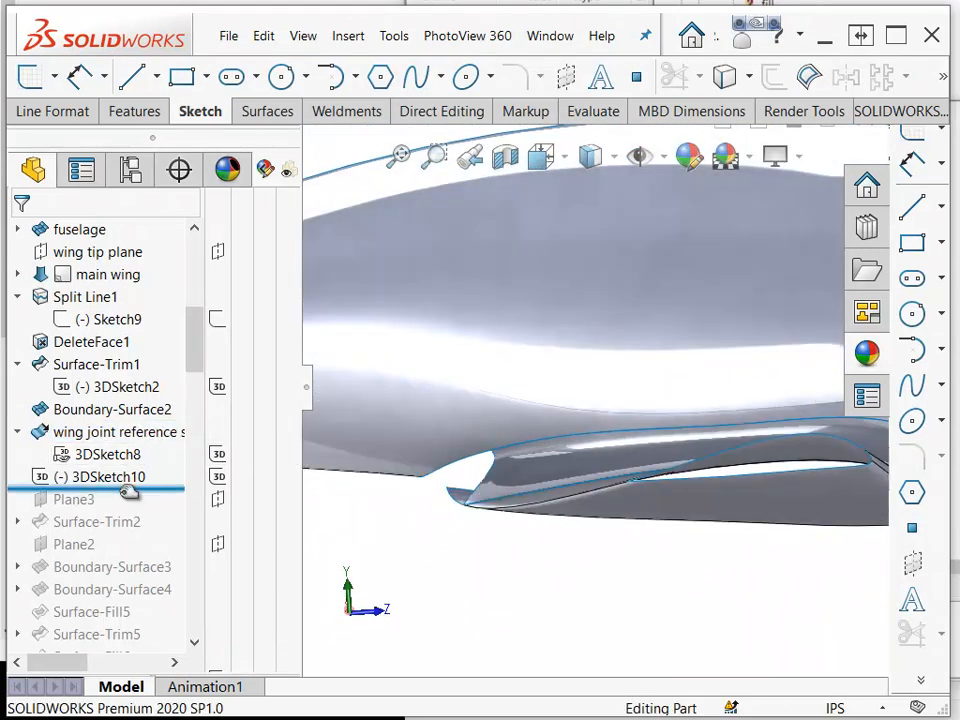
Step: Roll the model forward past Boundary-Surface3, expand its sketches and examine the curves shaping the upturned wing tip
left_click_drag(130, 488, 130, 578)
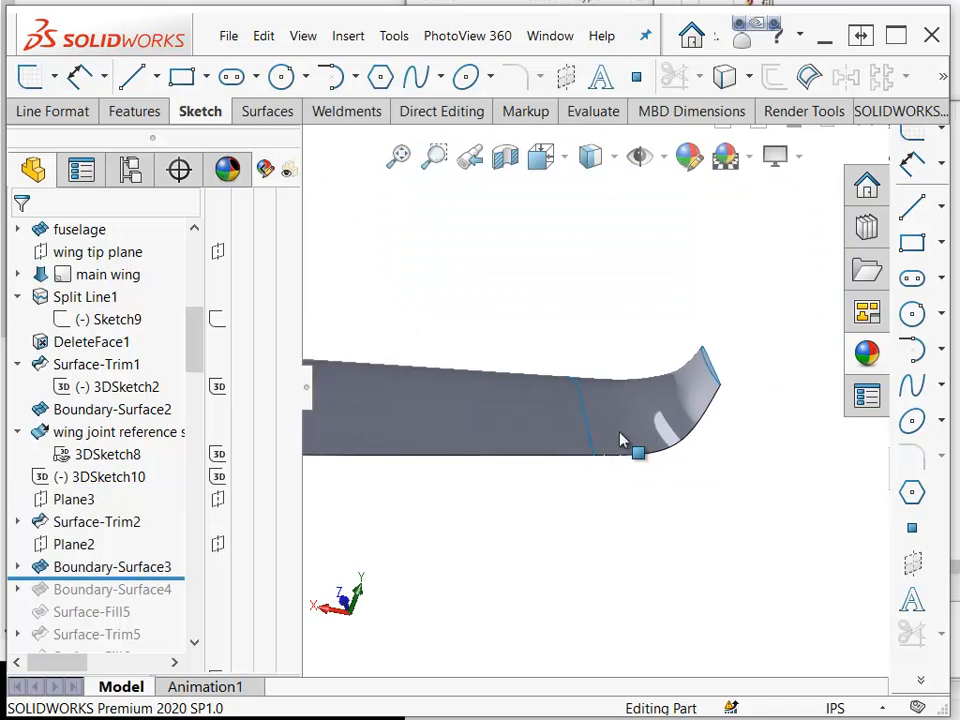
left_click(18, 567)
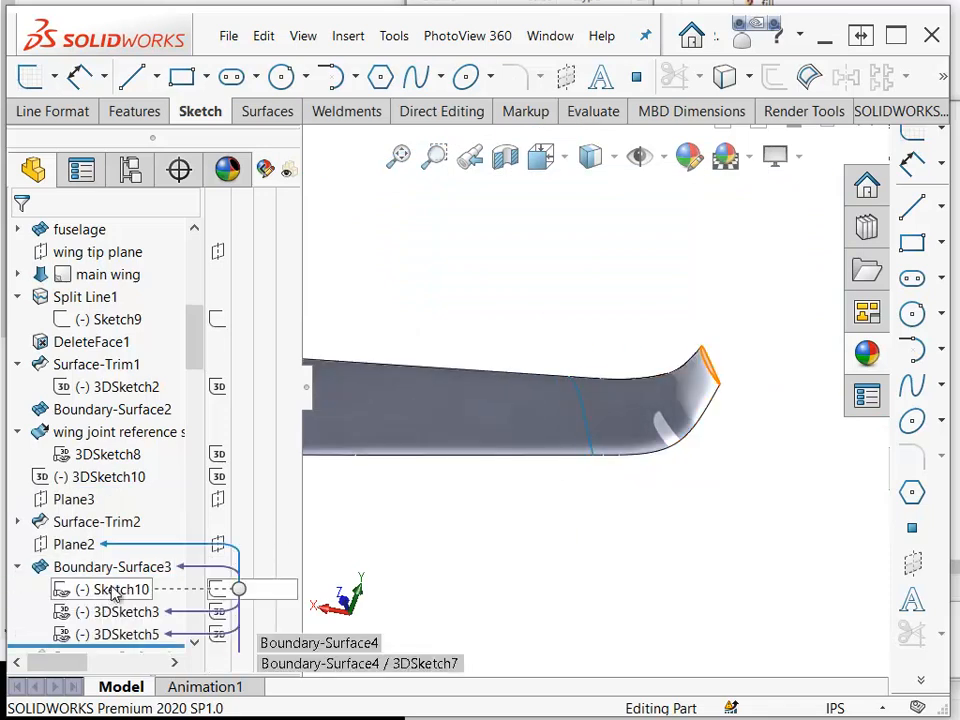
left_click(100, 590)
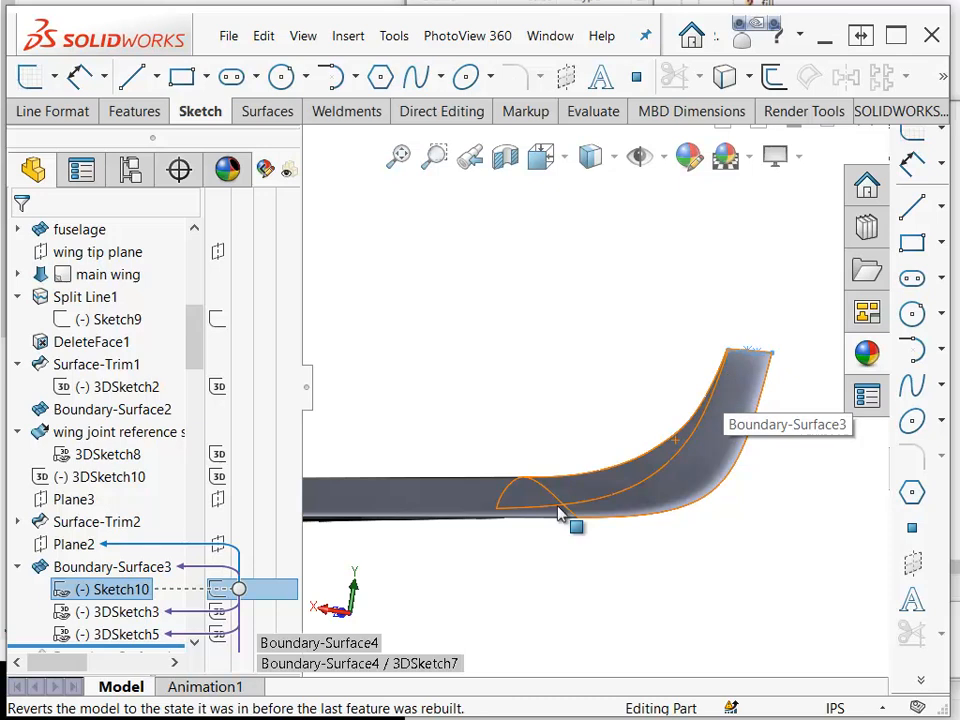
left_click_drag(193, 336, 193, 365)
left_click(500, 341)
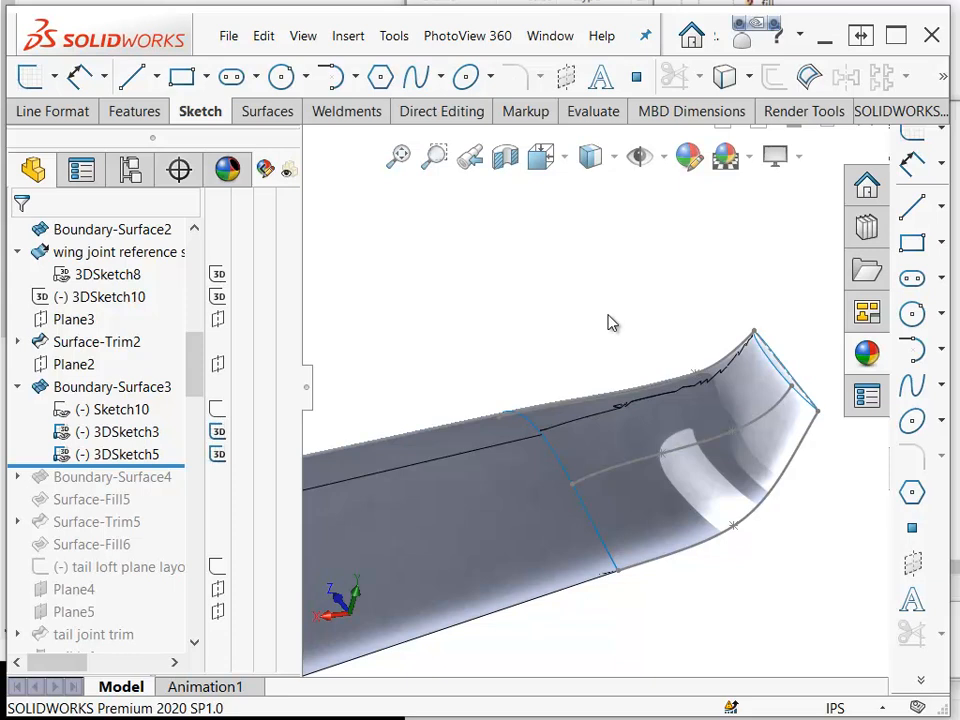
Step: Open 3DSketch5 for editing and delete the middle wing-tip spline's Tangent2 relation and its tangency handle at the wing edge
double_click(606, 476)
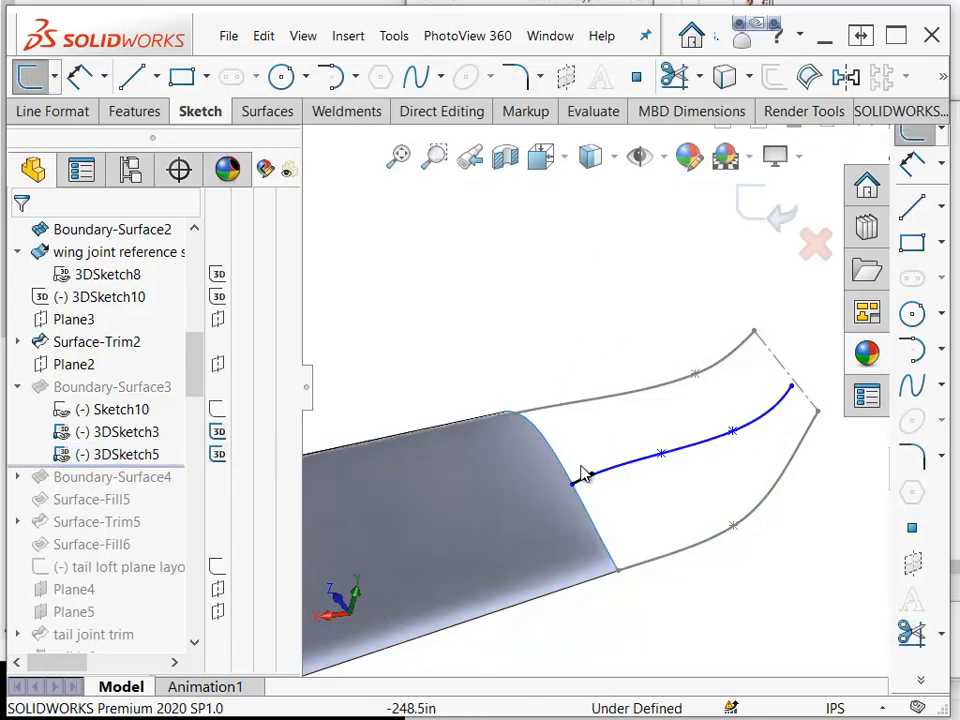
scroll(585, 474, "down", 5)
left_click(649, 448)
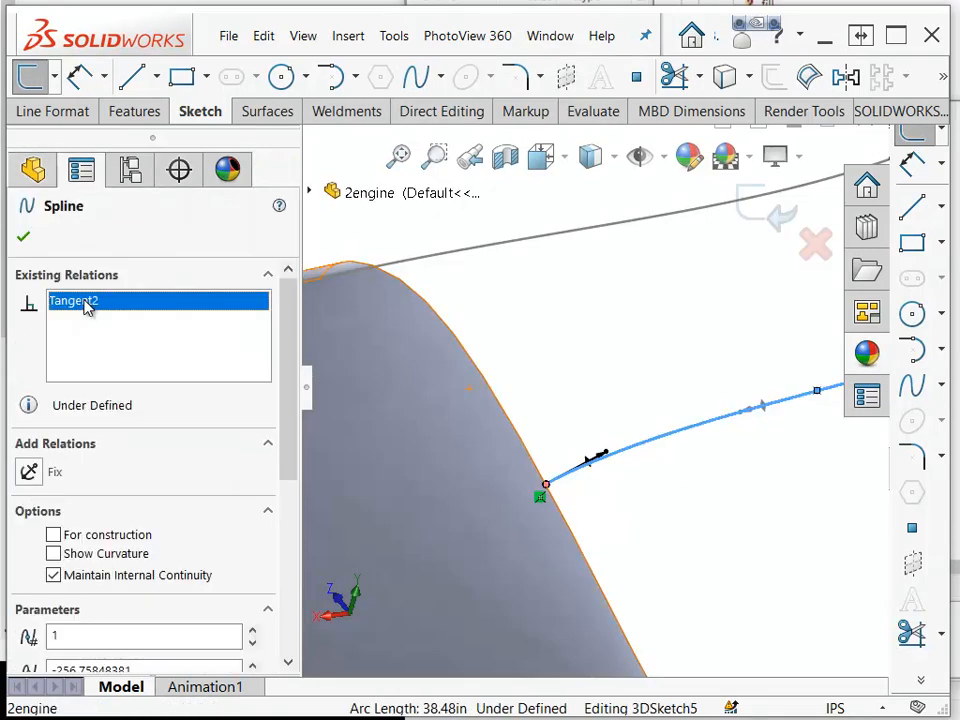
key("Delete")
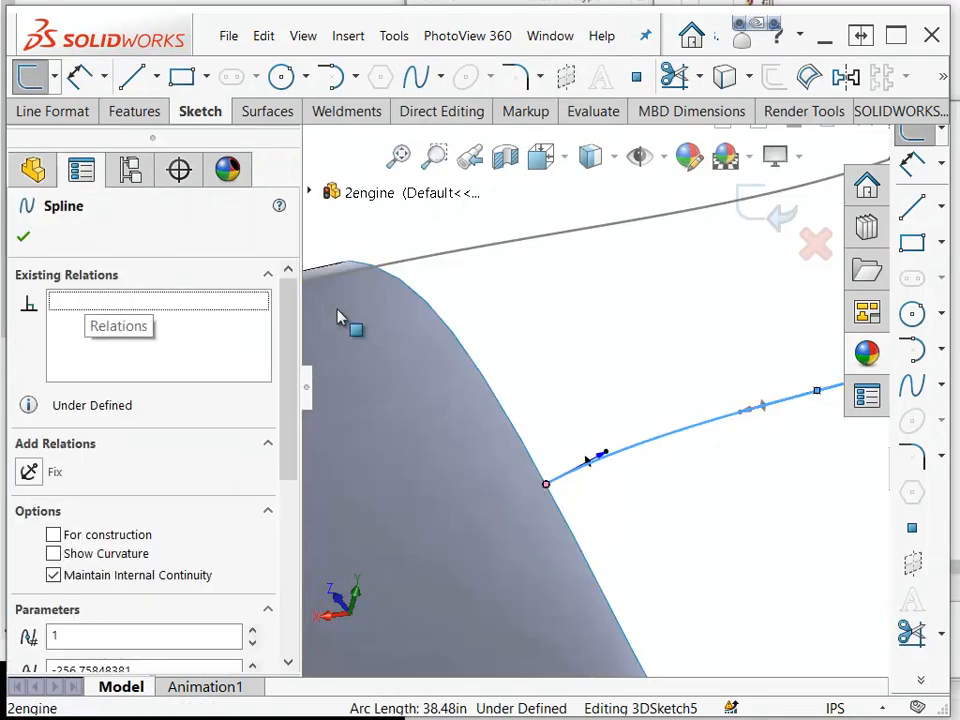
left_click(591, 464)
key("Escape")
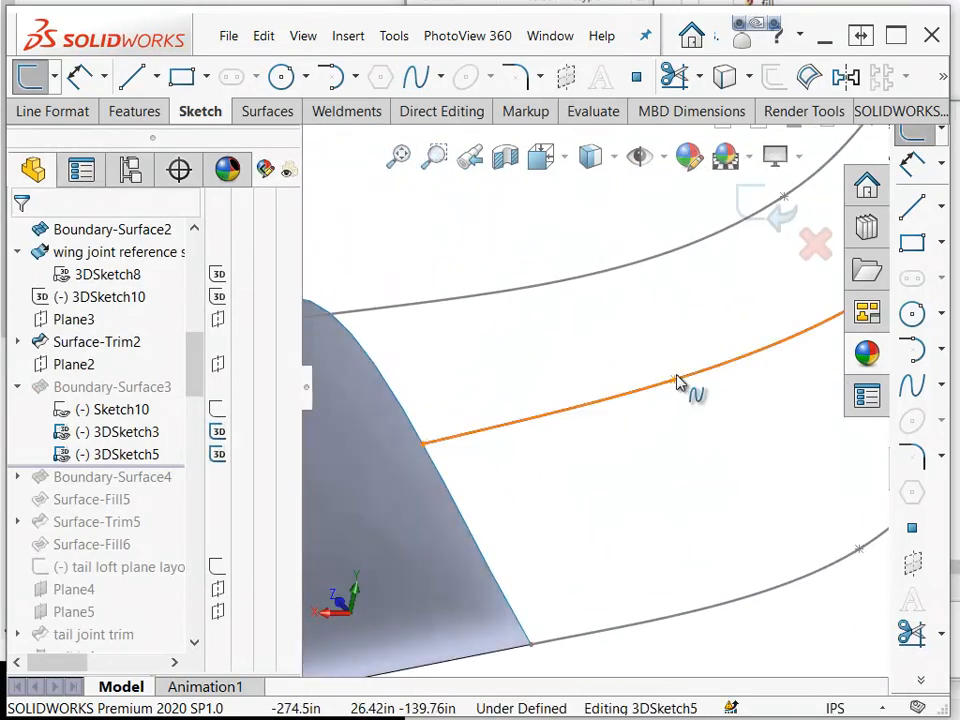
Step: Move the spline's inner point well down and back up to reshape the curve's start at the wing edge
left_click_drag(677, 386, 684, 460)
left_click(679, 514)
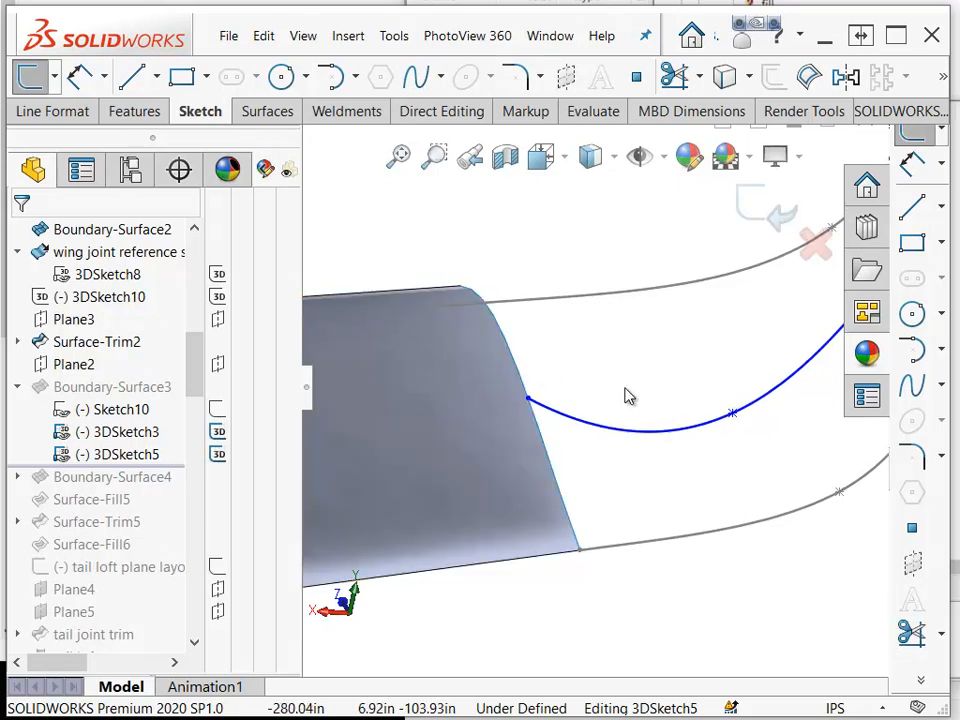
left_click_drag(733, 409, 732, 368)
left_click(716, 429)
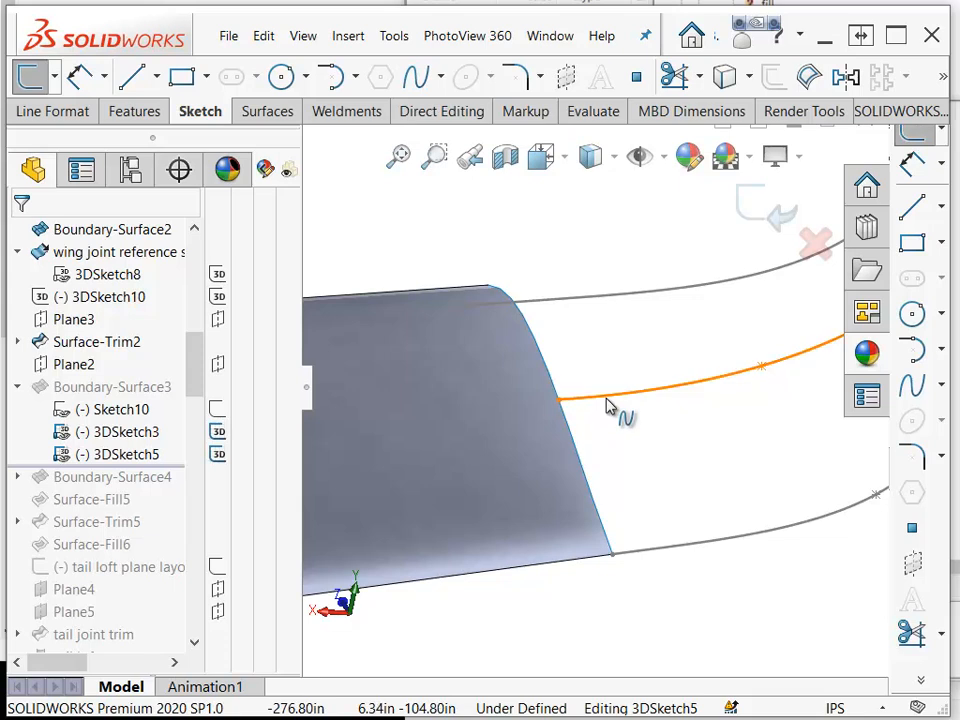
Step: Add an Equal Curvature relation between the spline, the trimmed wing edge and the wing face, and exit the sketch
left_click(606, 404)
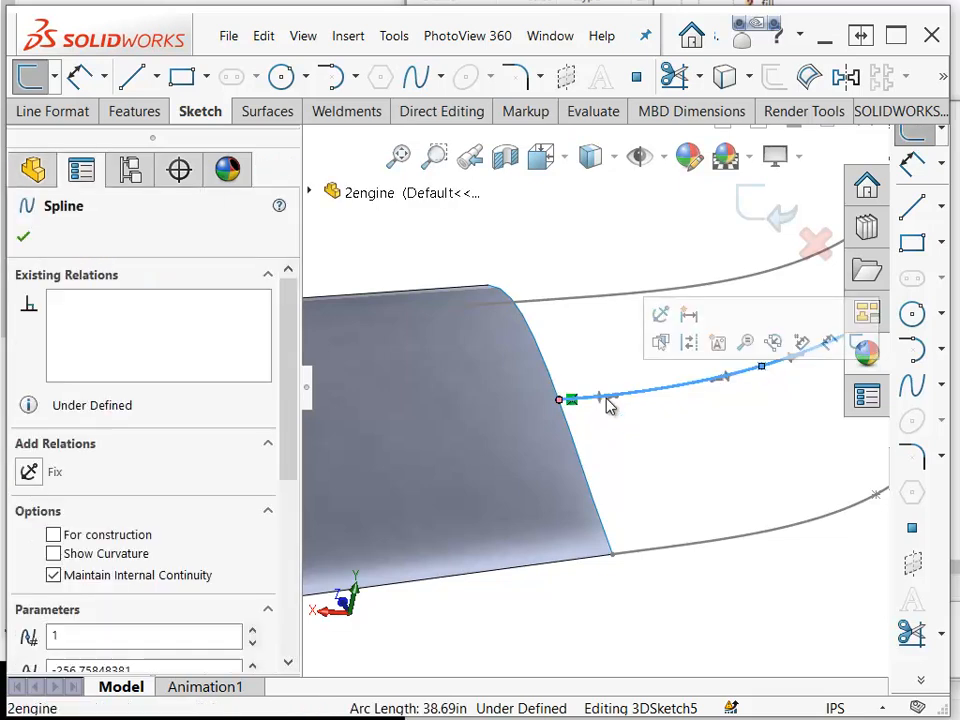
left_click(577, 458, "ctrl")
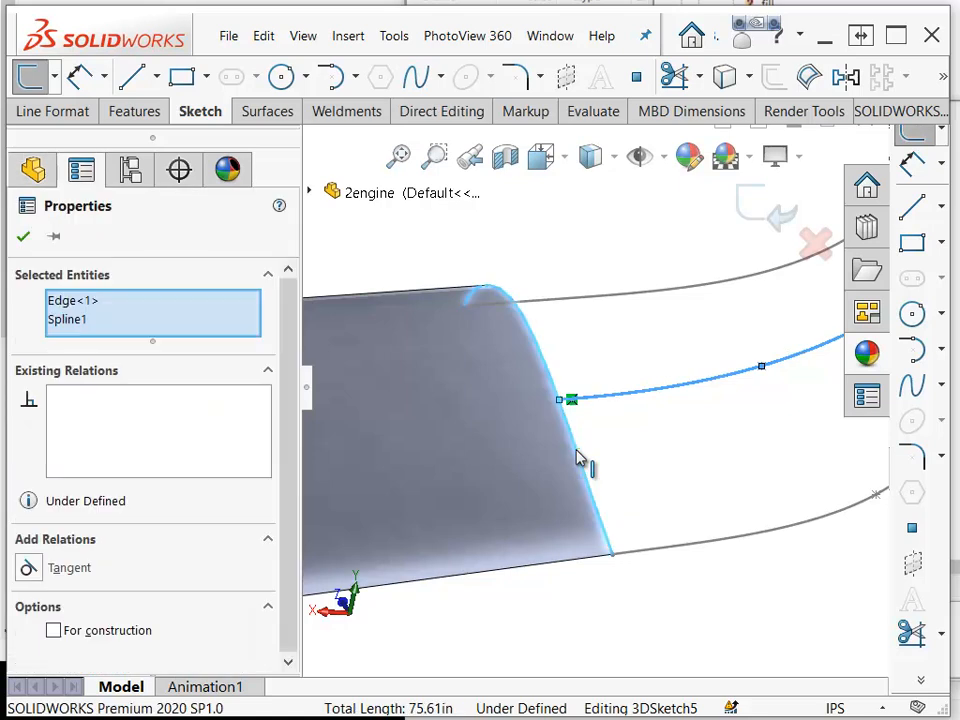
left_click(490, 426, "ctrl")
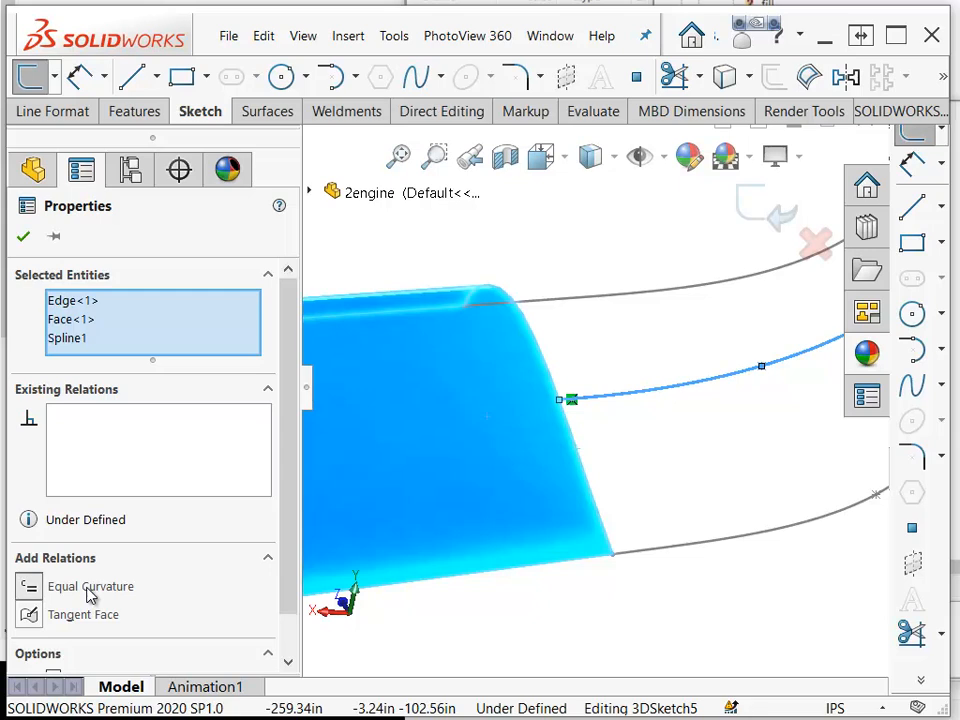
left_click(90, 587)
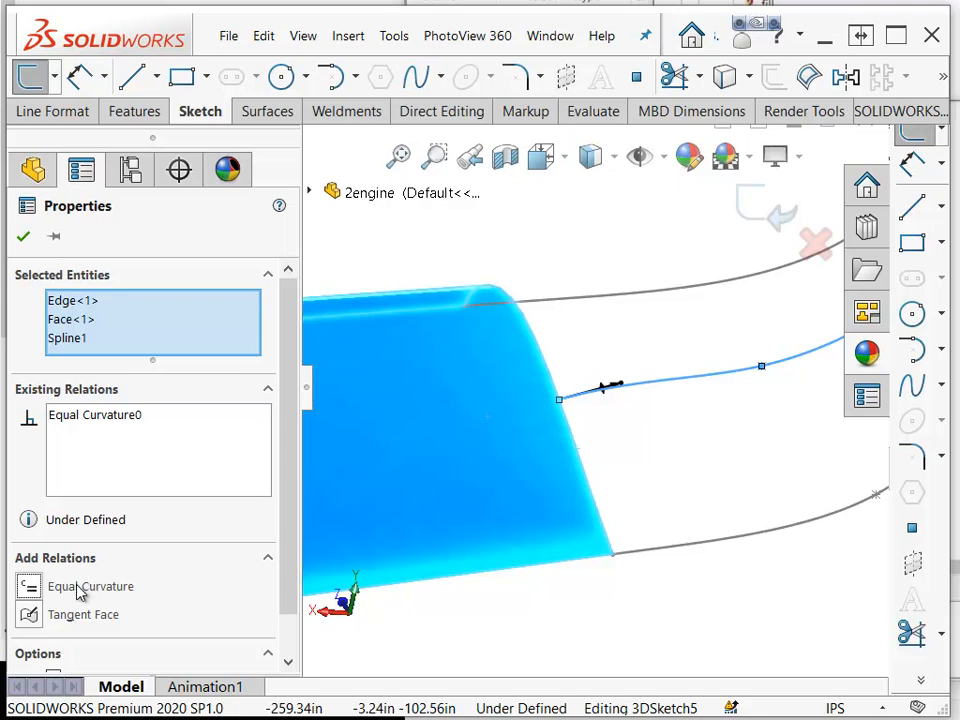
left_click(691, 483)
middle_click_drag(691, 475, 691, 478)
mouse_move(690, 479)
middle_mouse_down()
mouse_move(708, 446)
mouse_move(647, 463)
mouse_move(764, 288)
middle_mouse_up()
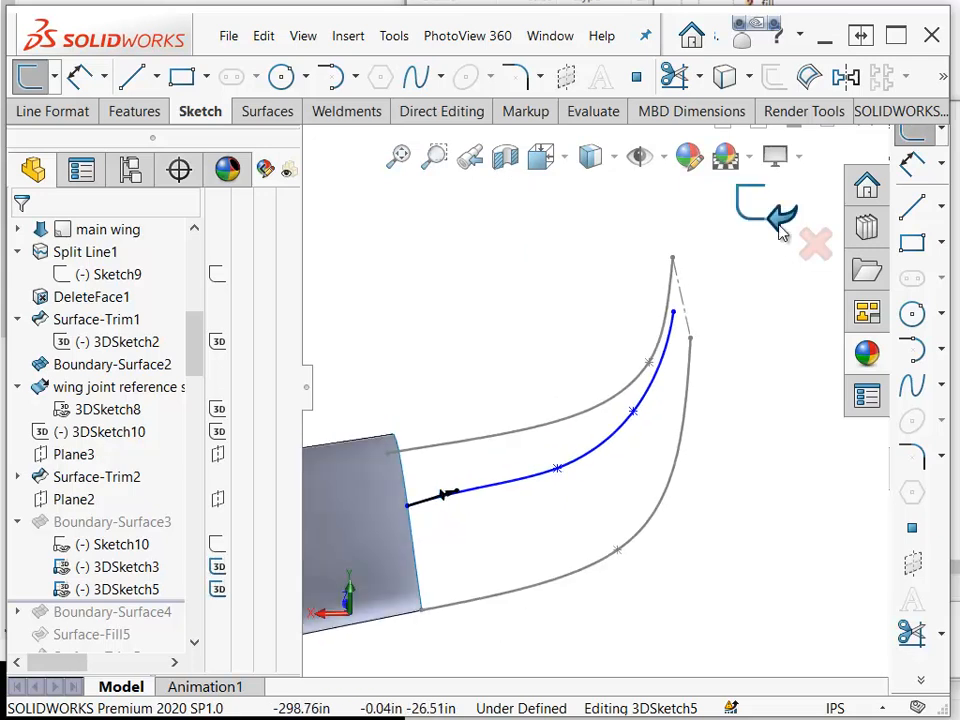
left_click(781, 232)
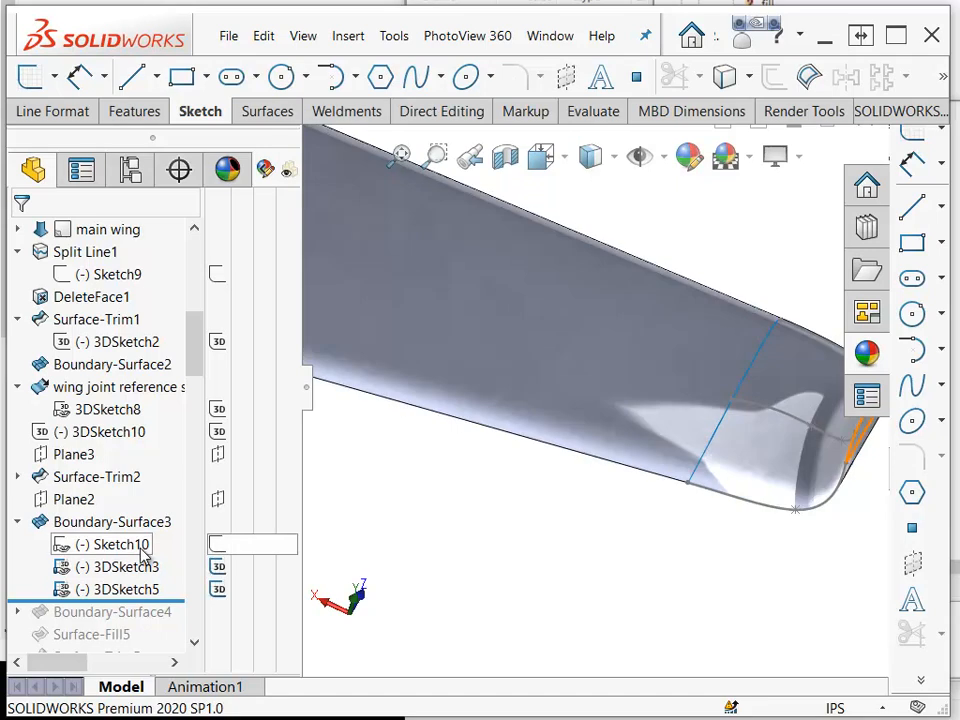
Step: Collapse Boundary-Surface3, roll the model forward past Surface-Fill5 and examine the filled surface between the wing root and the fuselage
left_click(18, 522)
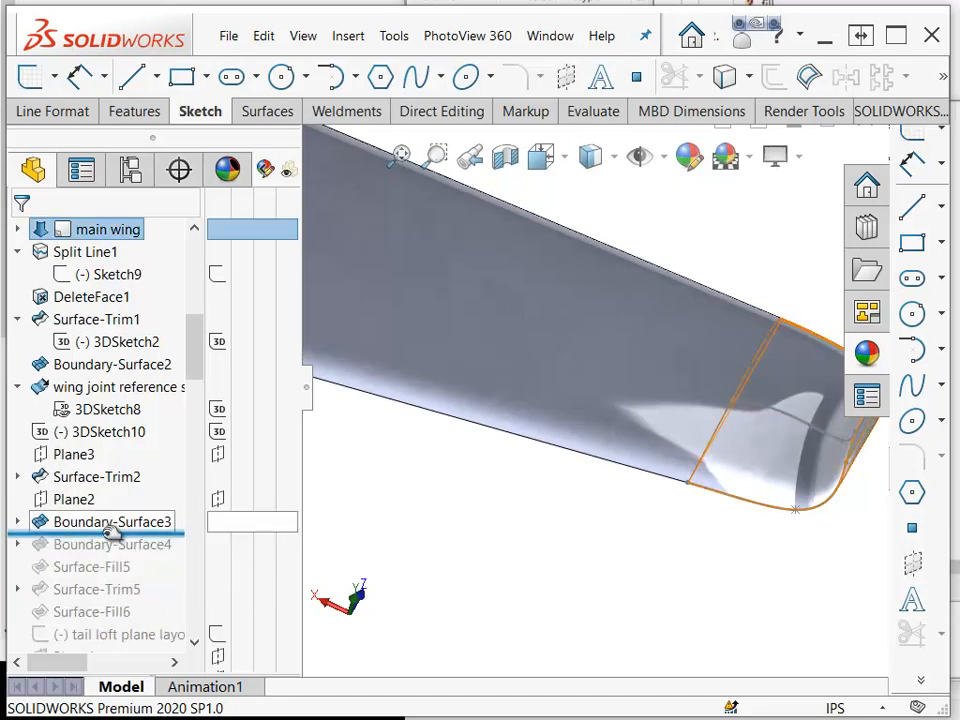
left_click_drag(115, 534, 108, 556)
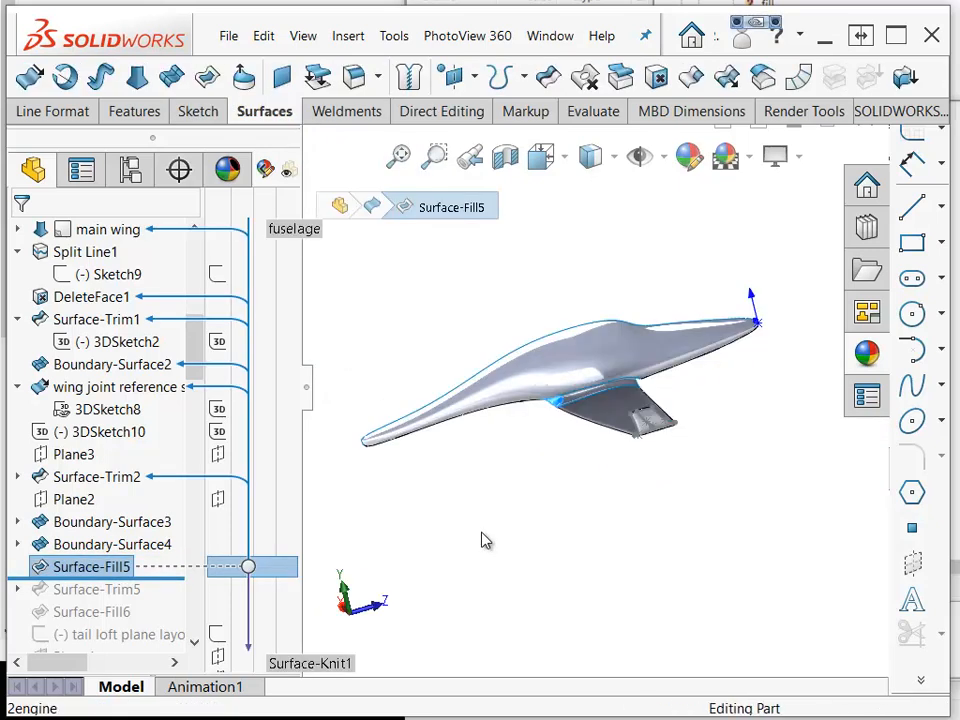
left_click(505, 519)
scroll(566, 408, "down", 5)
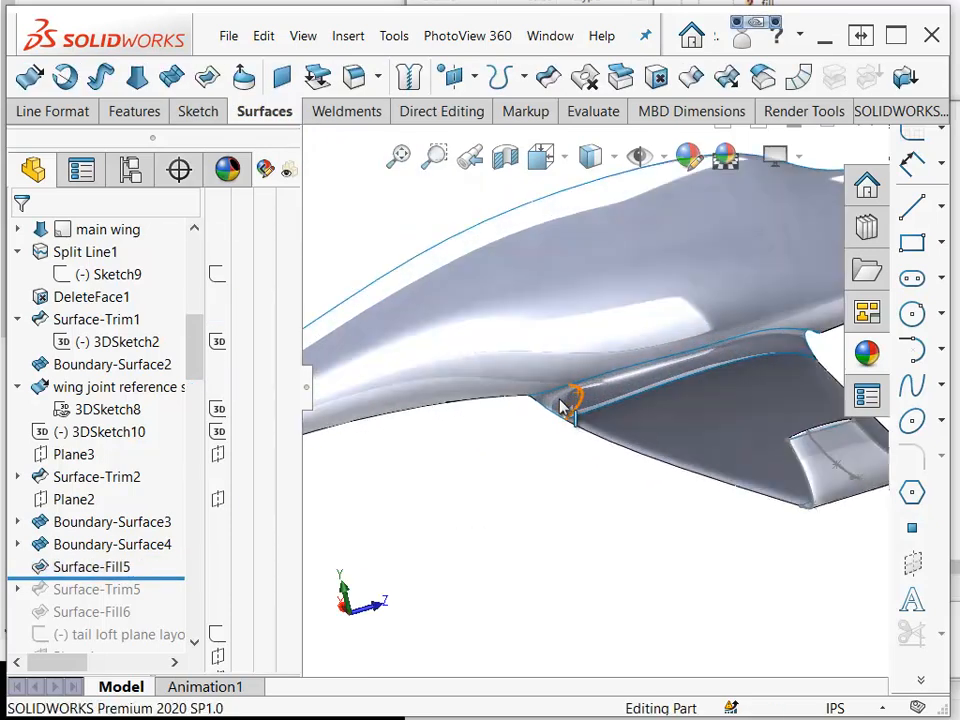
middle_click_drag(560, 408, 340, 560)
scroll(561, 512, "down", 6)
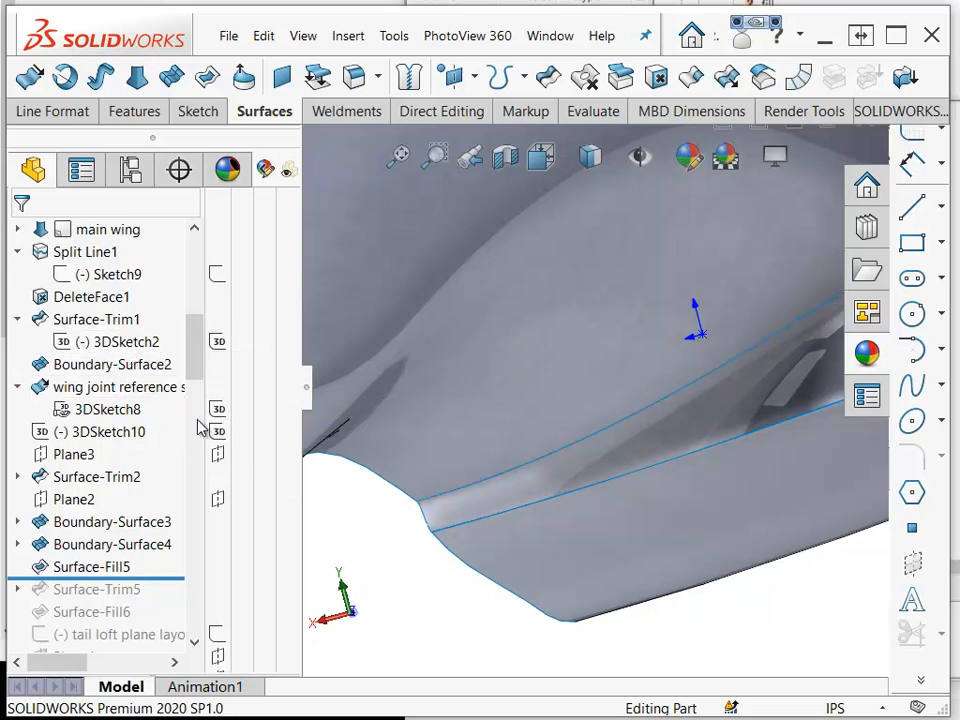
Step: Collapse and highlight the wing joint reference surface, and examine how Surface-Fill5 meets it at the wing root from several angles
left_click(19, 391)
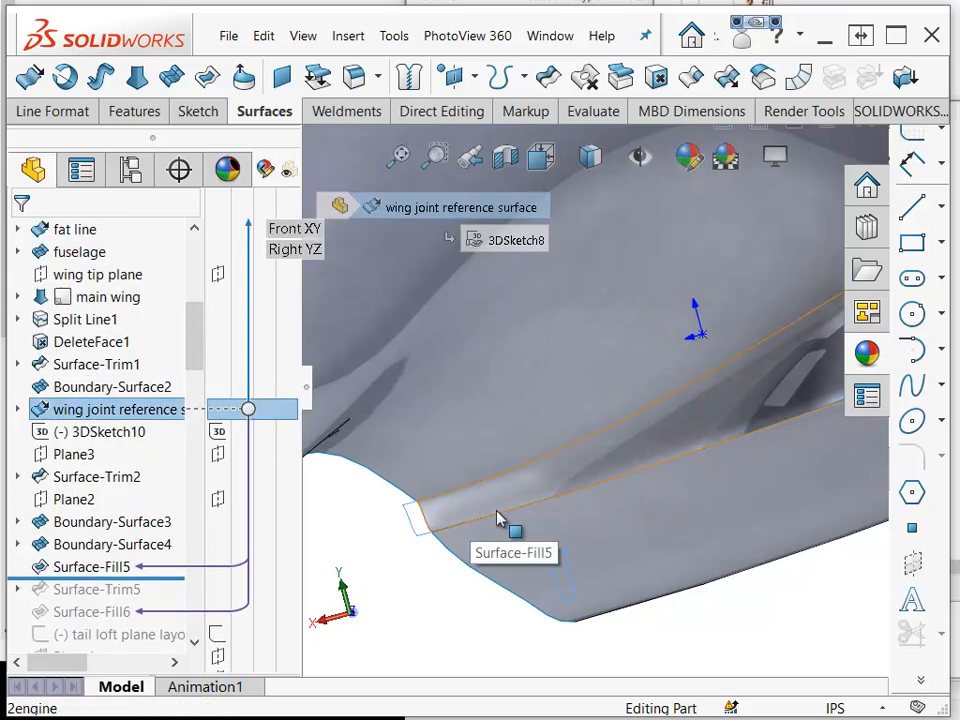
middle_click_drag(561, 493, 590, 423)
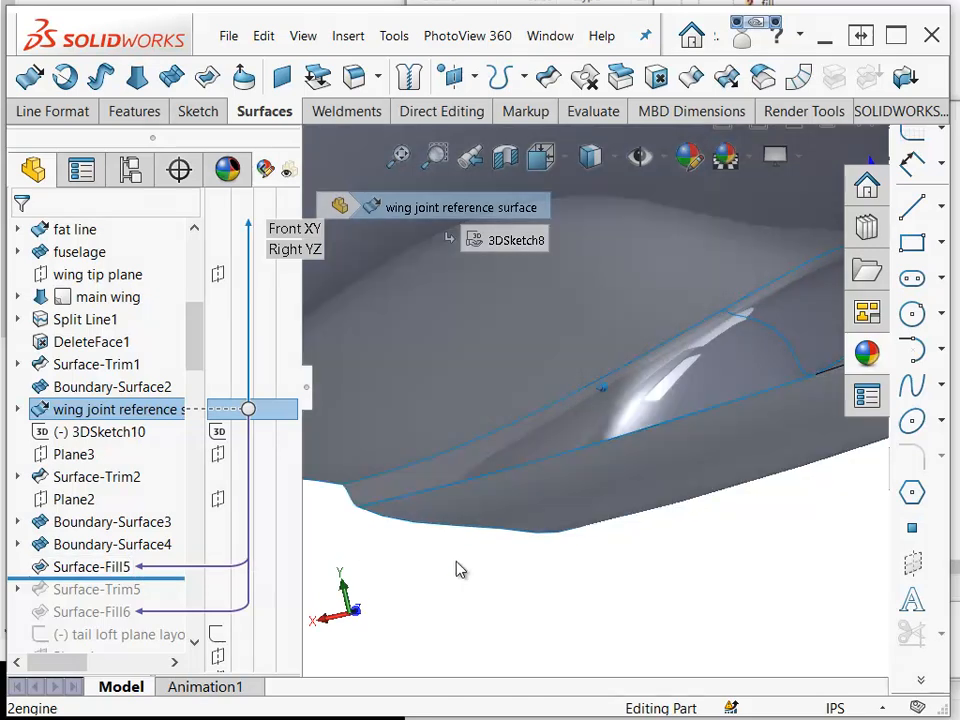
left_click(465, 561)
middle_click_drag(550, 452, 729, 407)
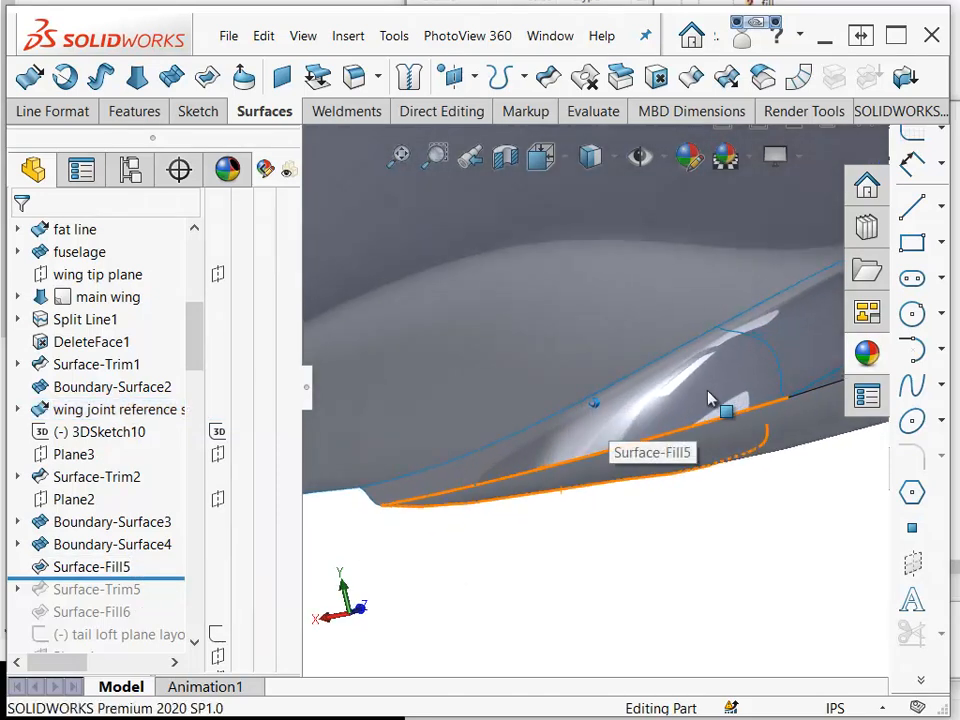
key("ctrl+3")
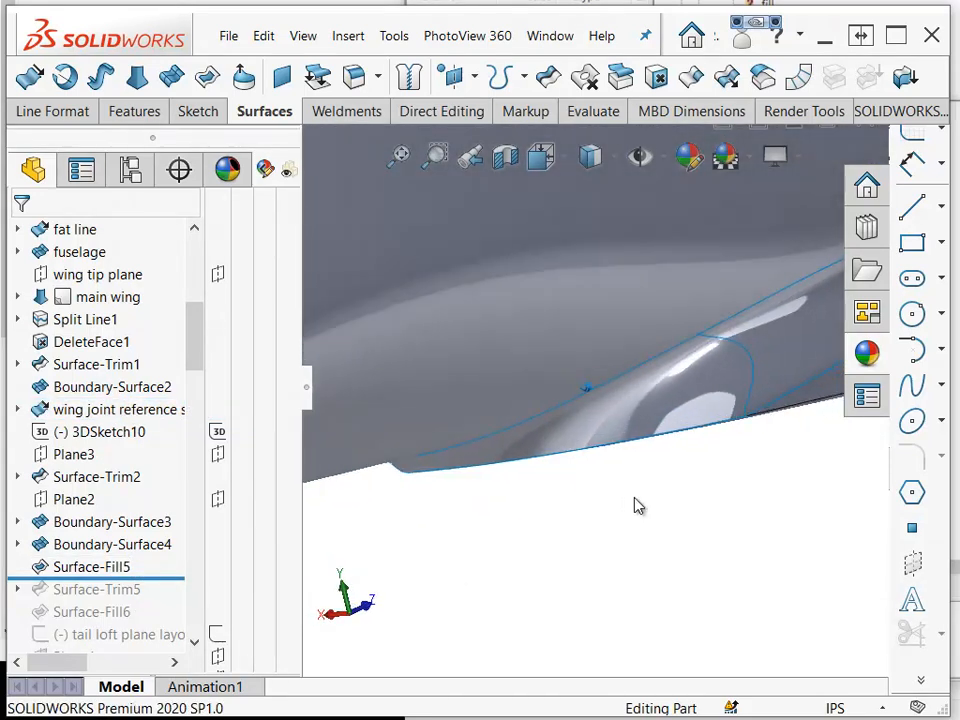
key("ctrl+1")
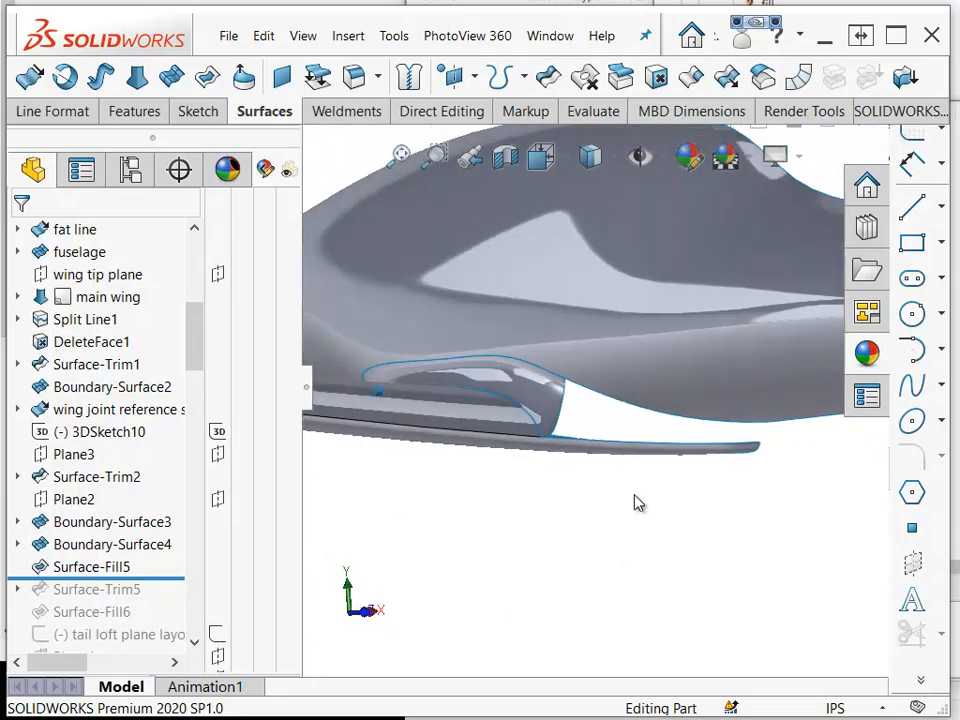
Step: Roll the model forward past Surface-Trim5 and Surface-Fill6 and examine the completed wing-root joint
left_click_drag(163, 578, 153, 623)
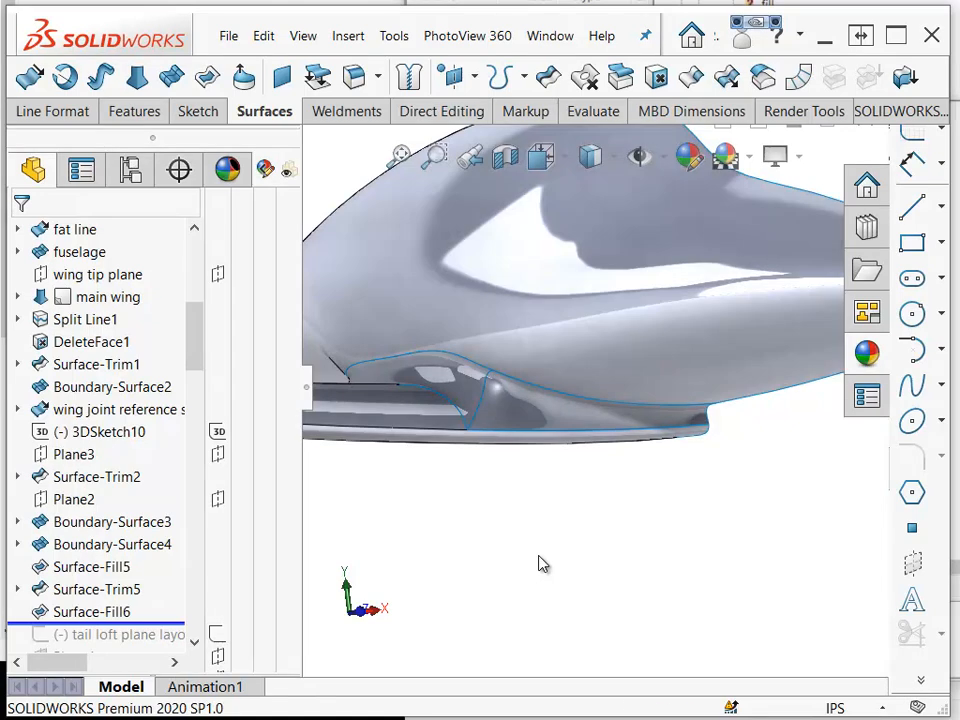
left_click(555, 420)
middle_click_drag(525, 583, 626, 529)
left_click(670, 476)
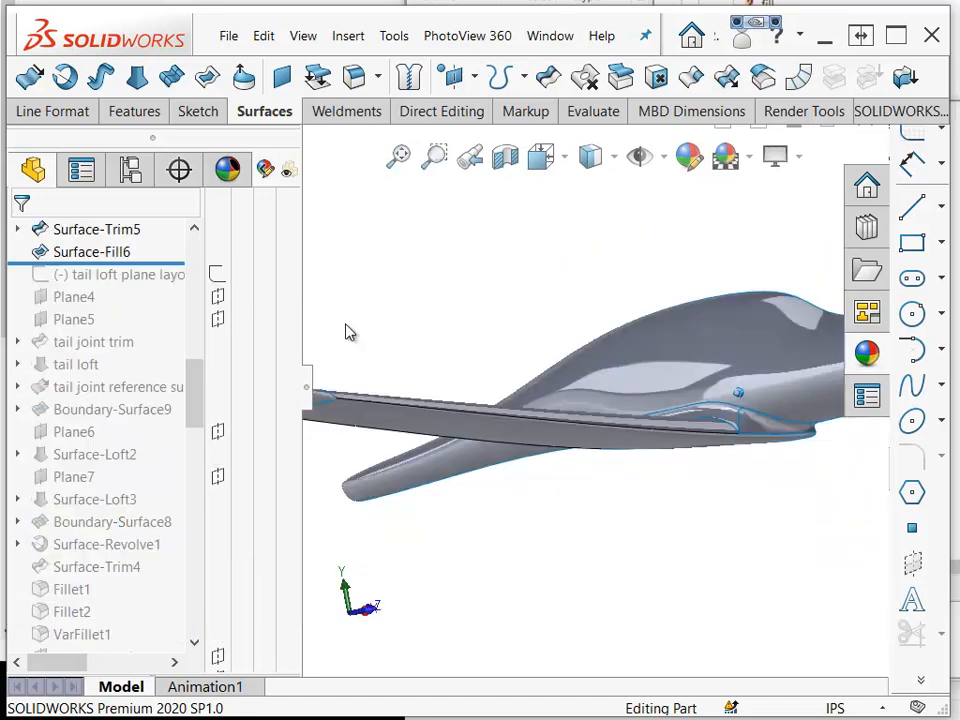
Step: Roll the model forward past the tail loft plane layout sketch and examine its two lines above the fuselage tail
middle_click_drag(347, 325, 320, 333)
mouse_move(168, 280)
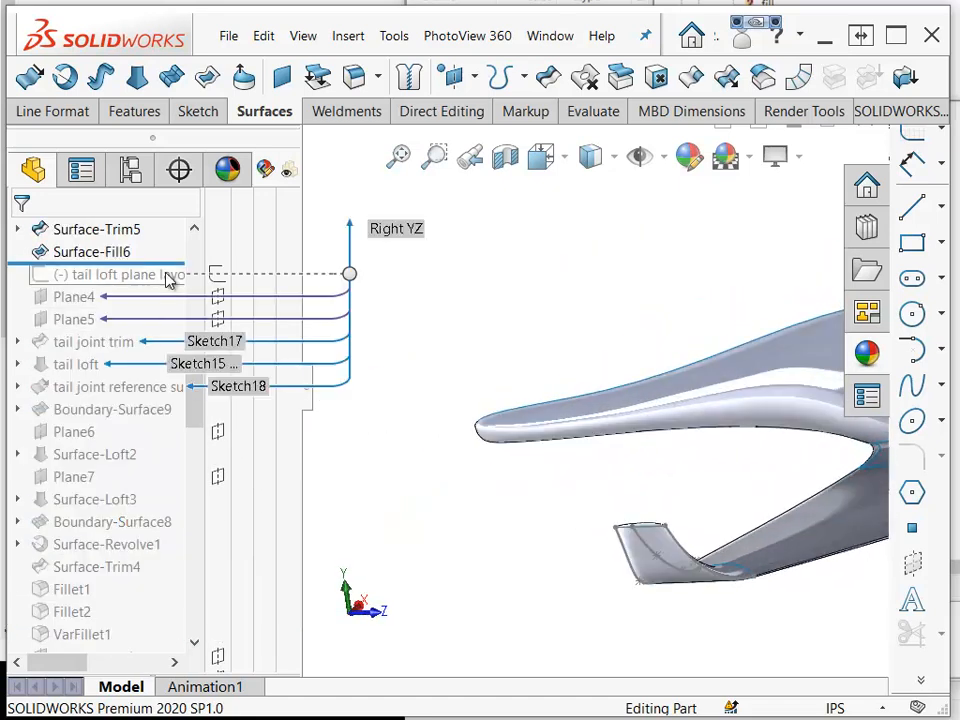
mouse_move(176, 262)
left_mouse_down()
mouse_move(170, 285)
mouse_move(160, 284)
left_mouse_up()
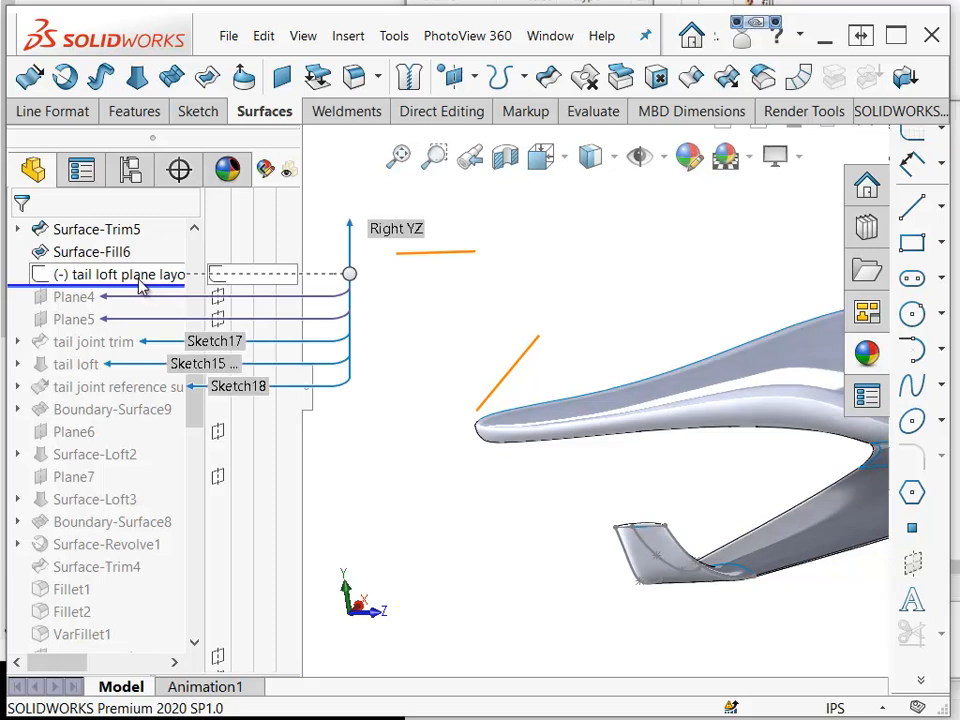
left_click(140, 283)
mouse_move(430, 405)
middle_mouse_down()
mouse_move(555, 377)
mouse_move(540, 375)
mouse_move(480, 428)
middle_mouse_up()
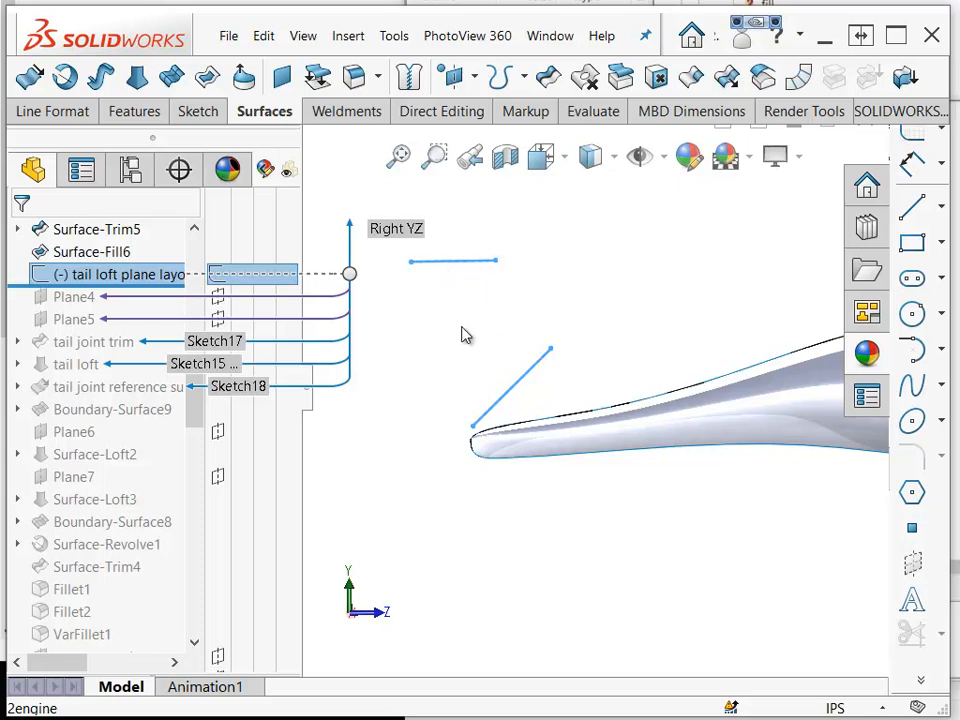
left_click(379, 329)
Step: Roll the model forward past Plane4, Plane5 and the tail joint trim, and highlight the trim's Sketch17 on the rear fuselage
left_click_drag(186, 287, 144, 353)
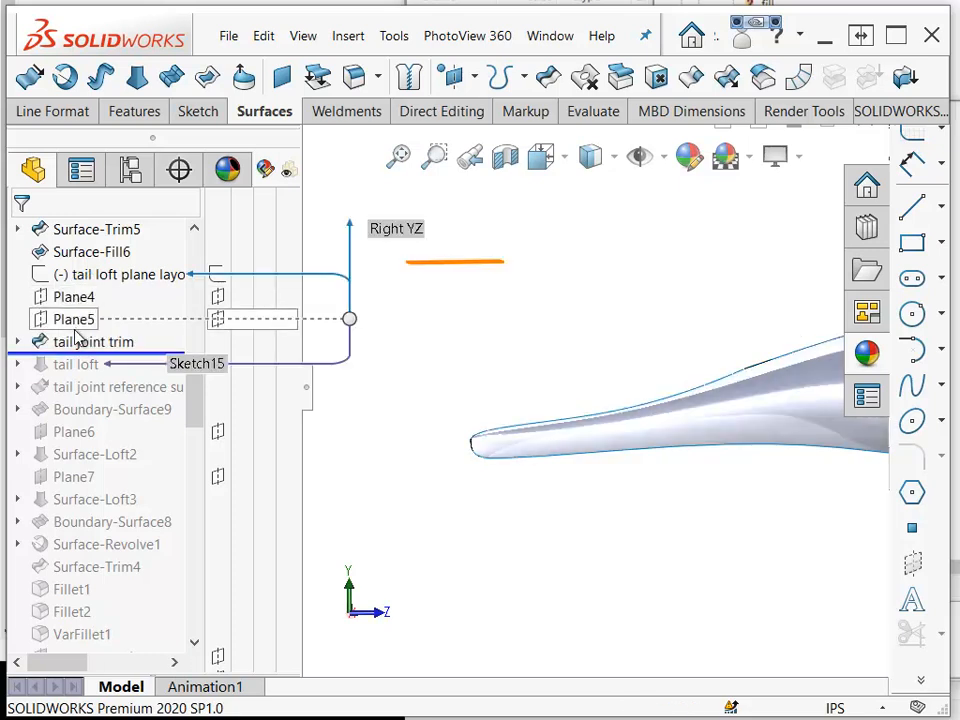
left_click(17, 342)
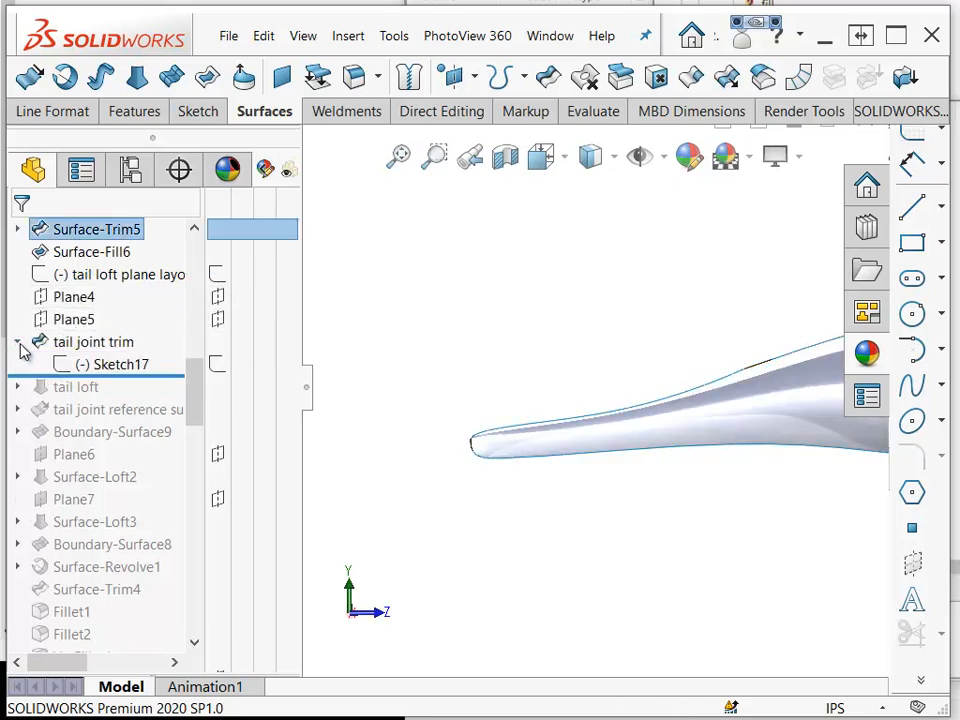
left_click(85, 364)
mouse_move(498, 493)
middle_mouse_down()
mouse_move(571, 493)
mouse_move(546, 491)
mouse_move(707, 454)
middle_mouse_up()
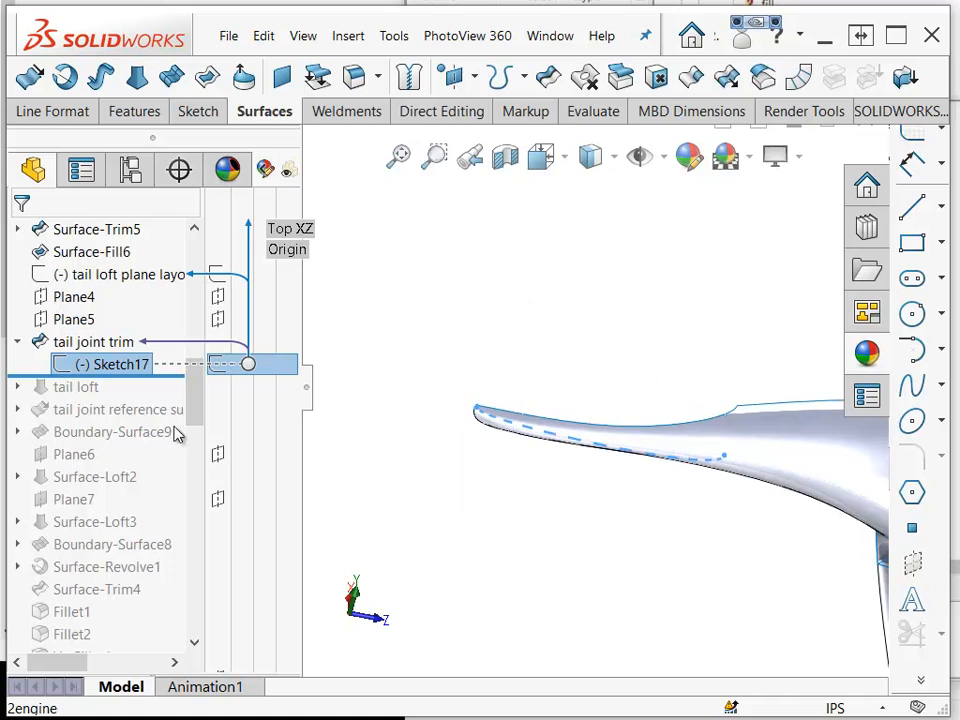
Step: Roll the model forward past the tail loft and highlight the lofted fin surface above the trimmed fuselage edge
mouse_move(157, 400)
left_mouse_down()
mouse_move(56, 368)
mouse_move(26, 386)
mouse_move(134, 420)
mouse_move(134, 410)
left_mouse_up()
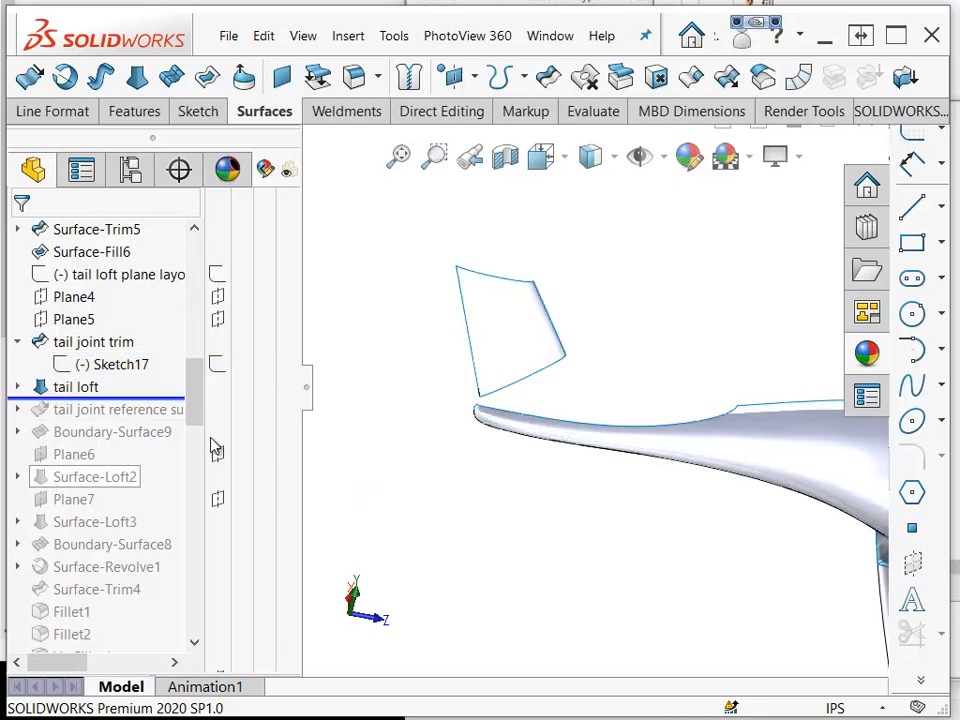
left_click(76, 387)
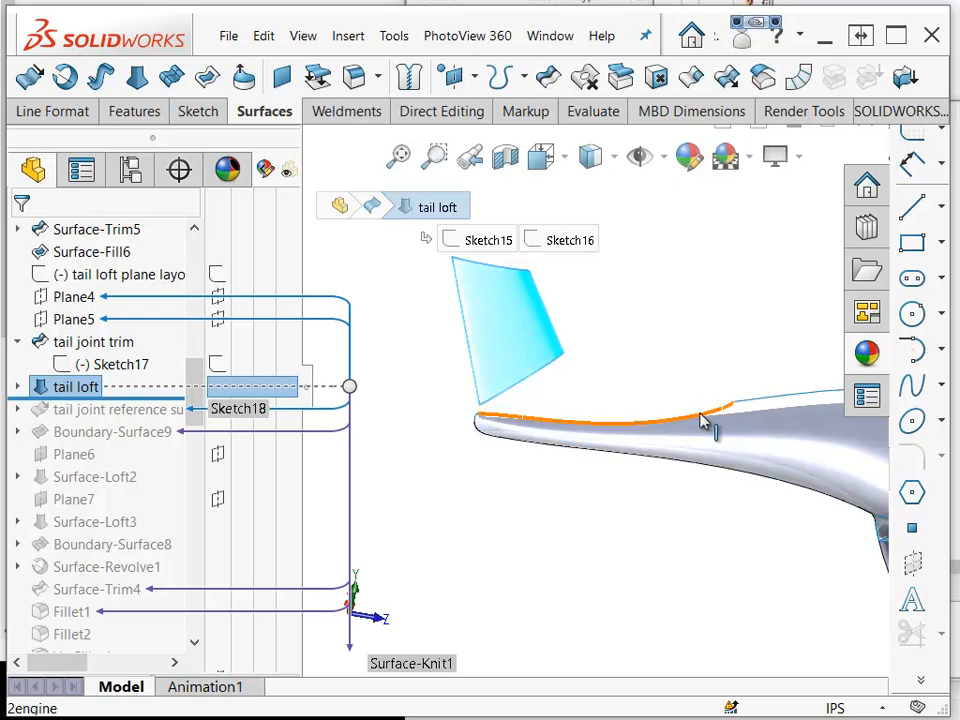
left_click(460, 535)
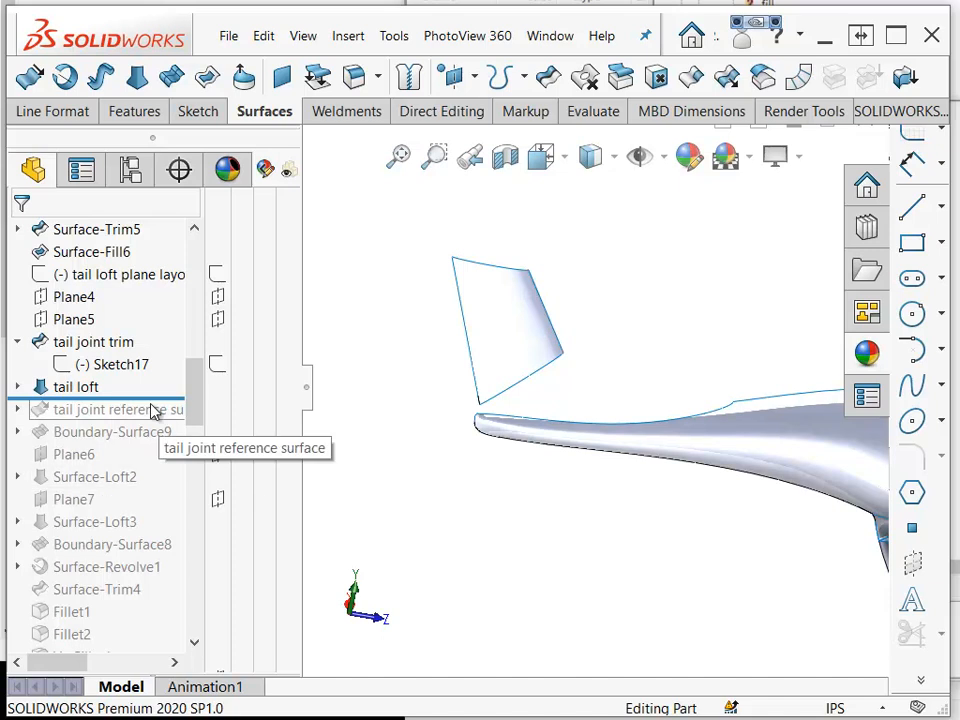
Step: Roll the model forward past the tail joint reference surface and examine its curve between the fin and the fuselage
left_click_drag(160, 402, 133, 428)
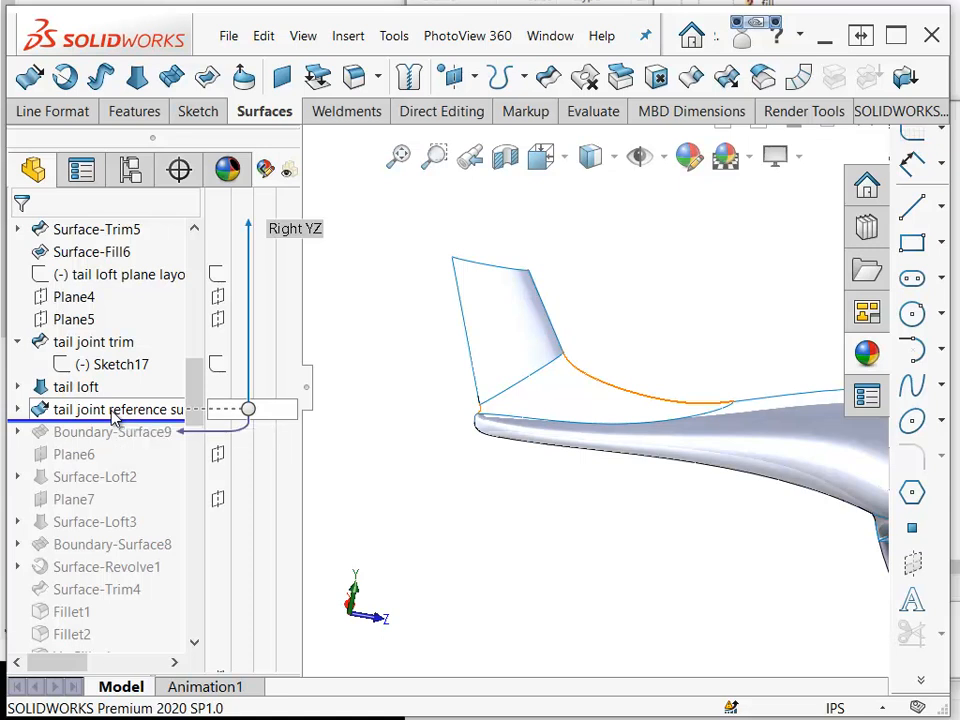
left_click(113, 412)
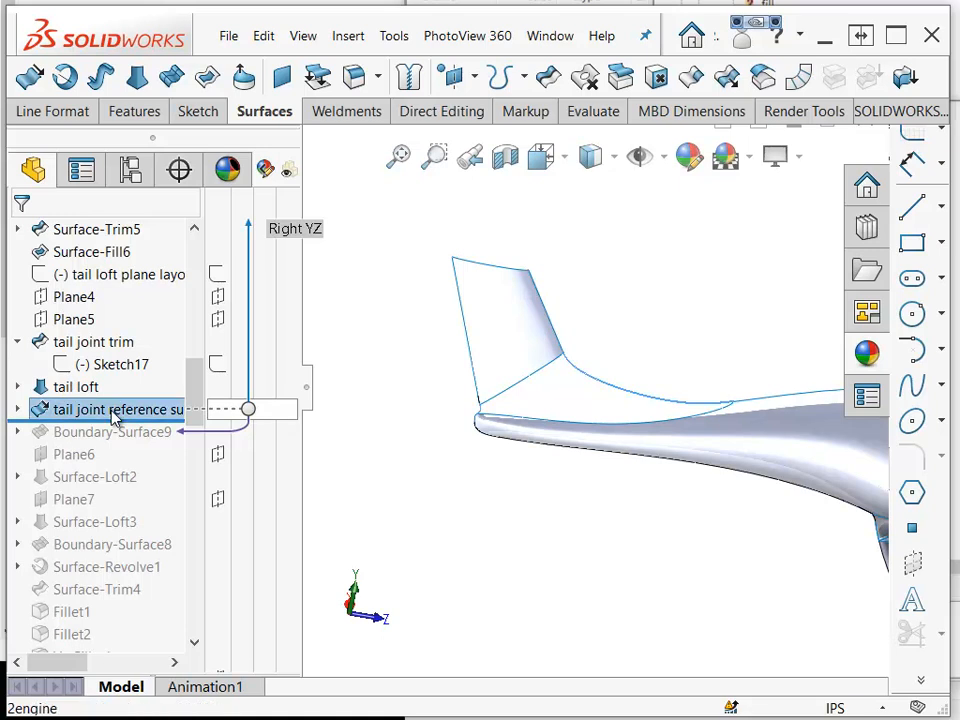
left_click(128, 387)
middle_click_drag(454, 534, 668, 465)
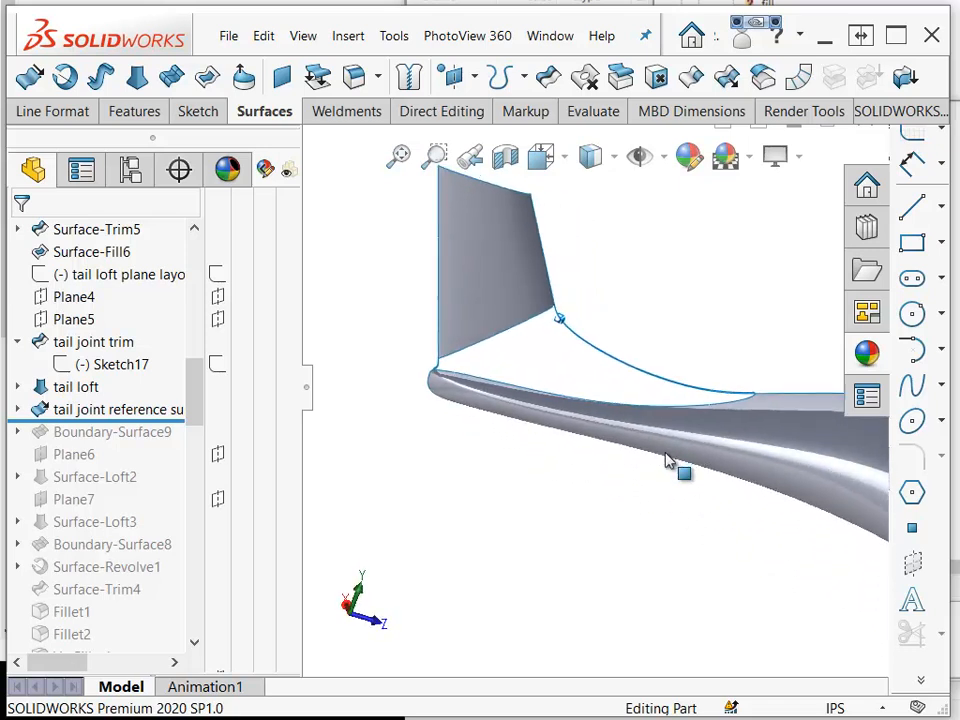
Step: Roll the model forward past Boundary-Surface9, inspect its direction curves and tangency settings, and close the definition without changes
left_click_drag(160, 422, 173, 446)
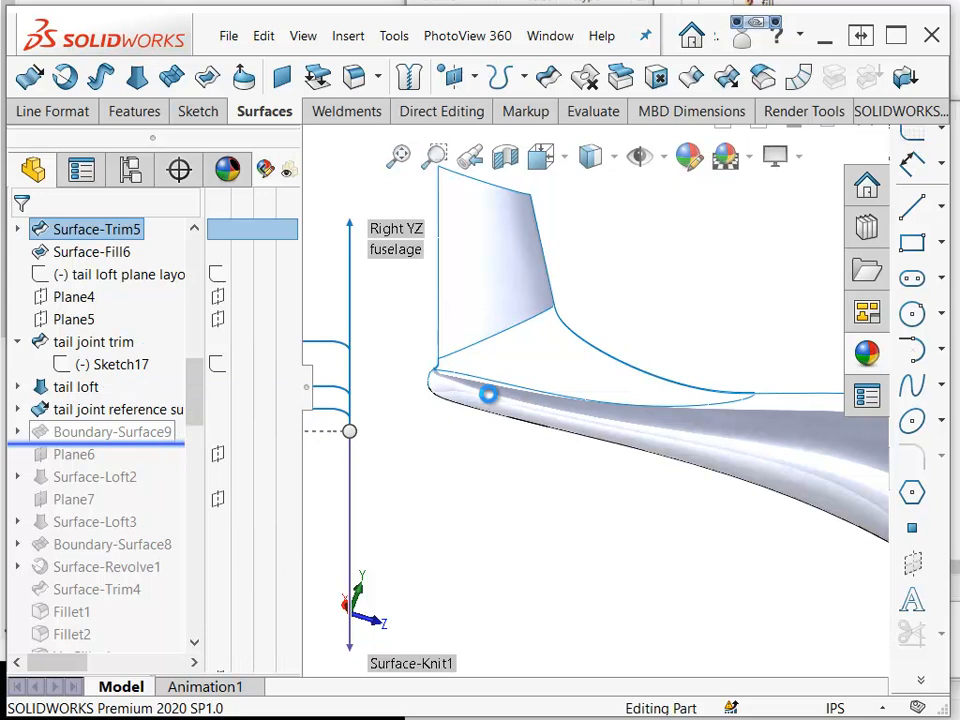
left_click(125, 431)
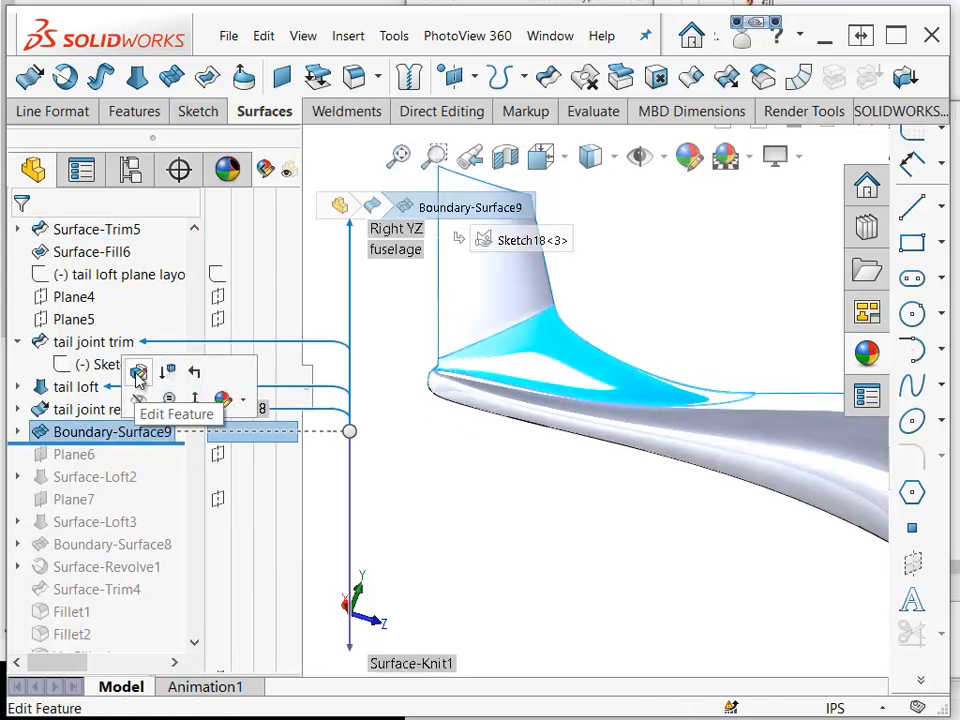
left_click(137, 375)
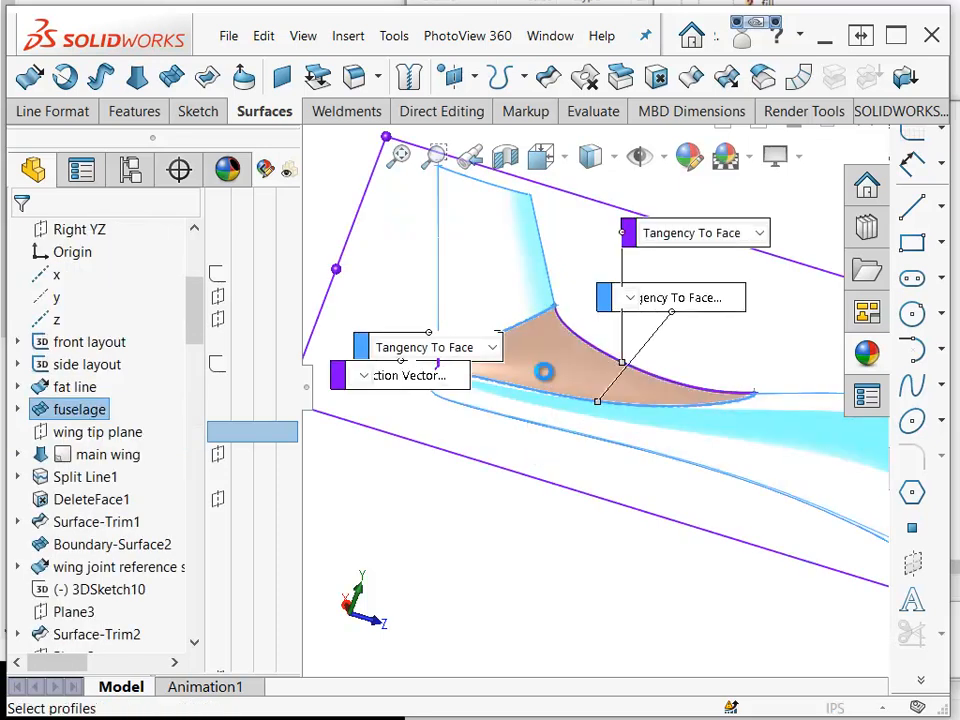
middle_click_drag(553, 437, 610, 452)
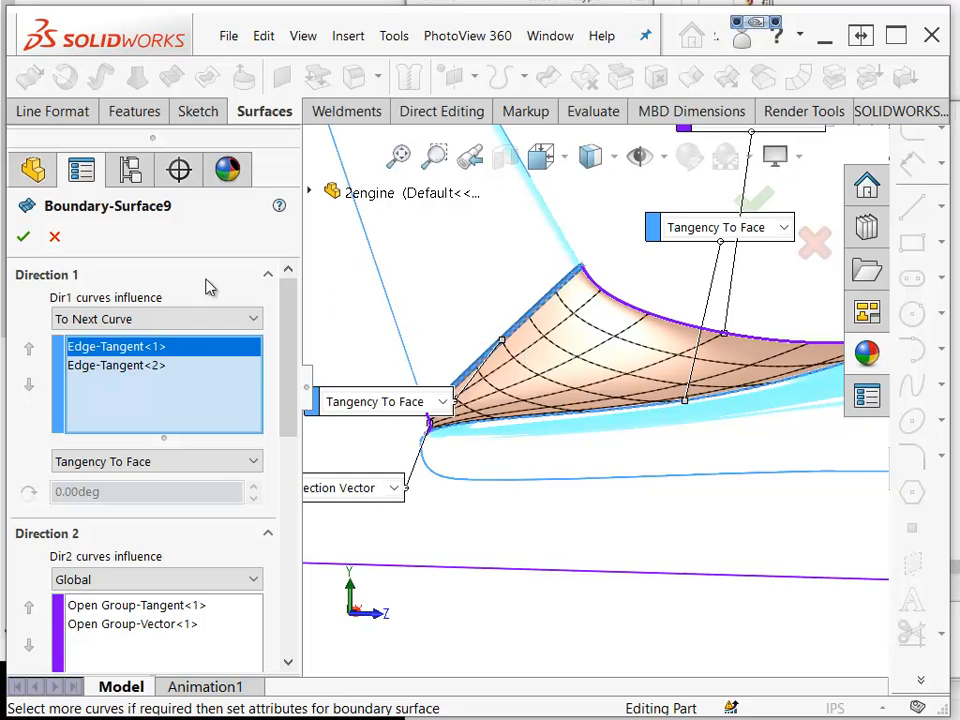
left_click(55, 240)
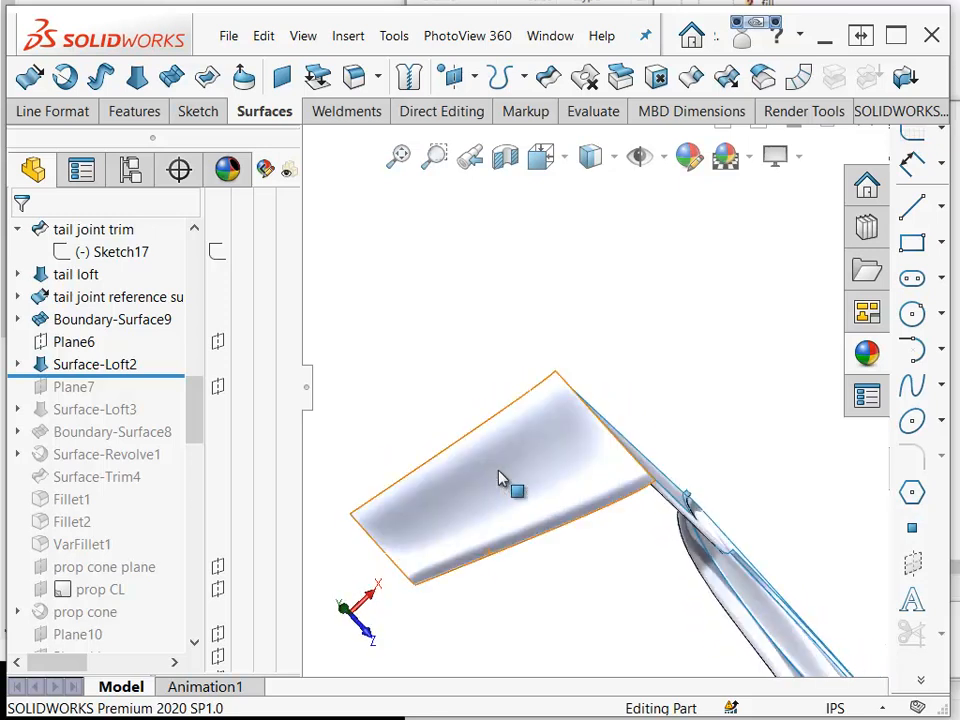
Step: Highlight Surface-Loft2's profiles Sketch19 and Sketch20, inspect the loft's start and end constraints, and close the definition without changes
left_click(18, 366)
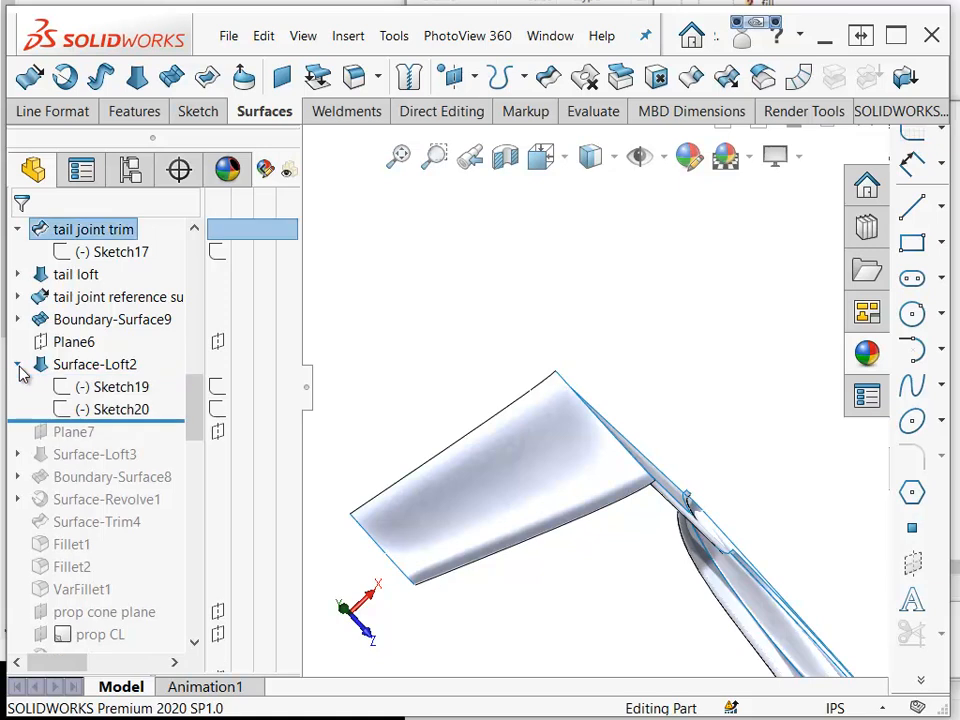
left_click(108, 395)
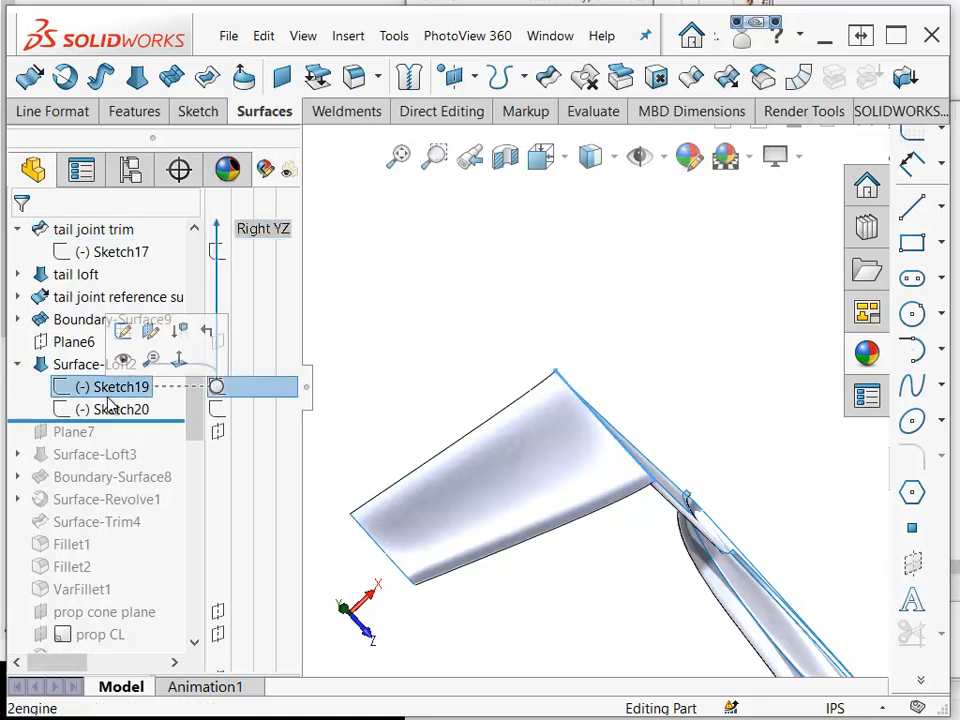
left_click(106, 410, "ctrl")
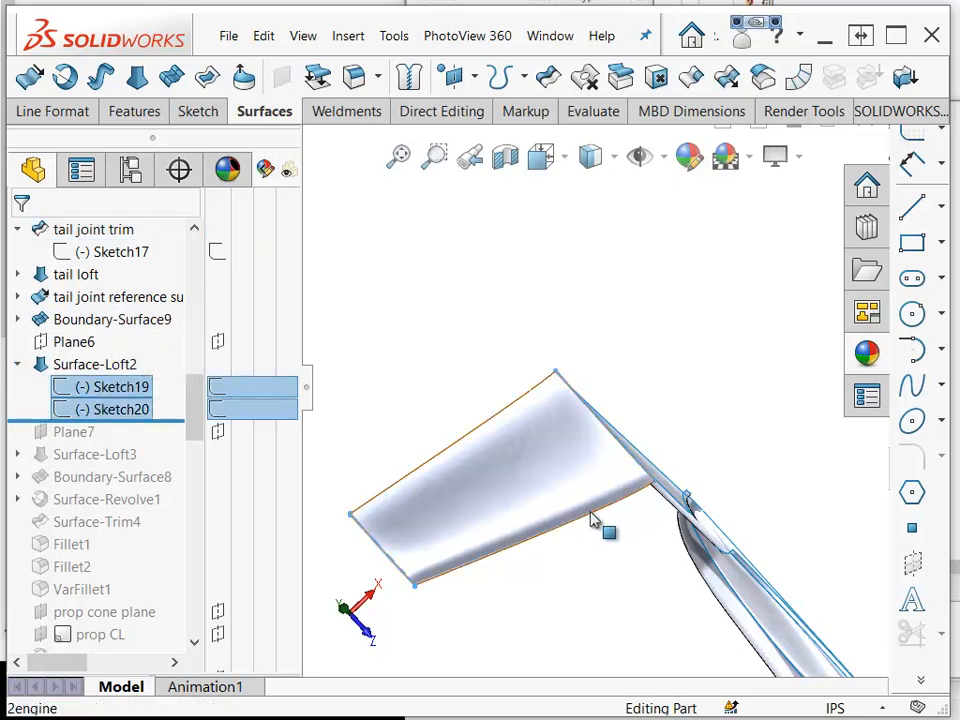
left_click(106, 367)
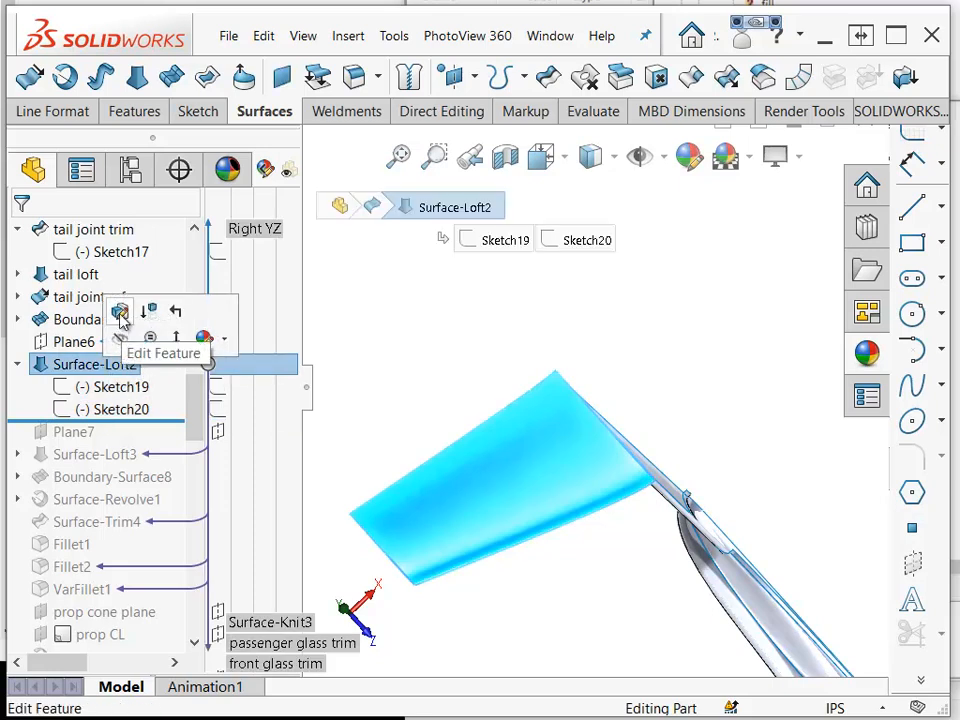
left_click(120, 314)
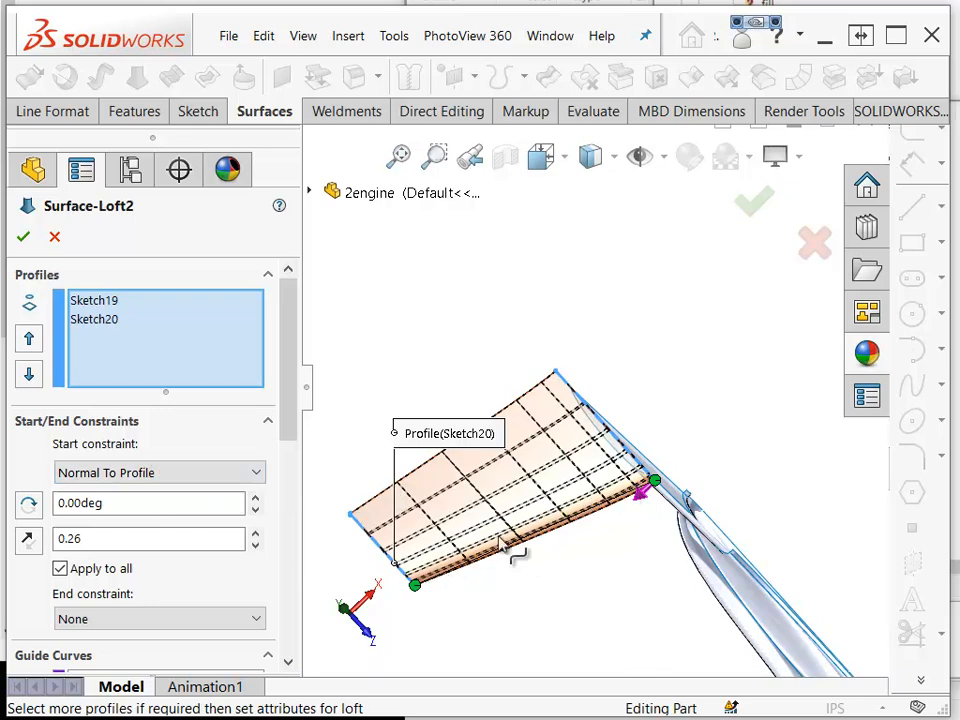
left_click(55, 237)
Step: Roll the model forward past Plane7 and Surface-Loft3, and examine the loft's Sketch21 profile at the end of the horizontal tail
left_click_drag(152, 377, 154, 420)
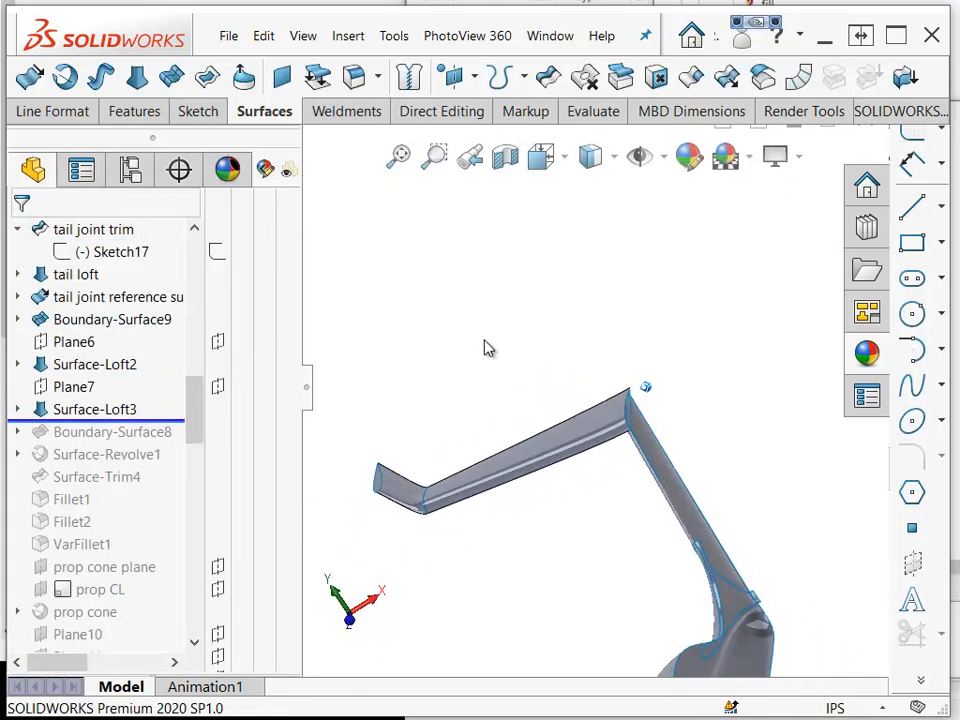
left_click(18, 410)
left_click(116, 438)
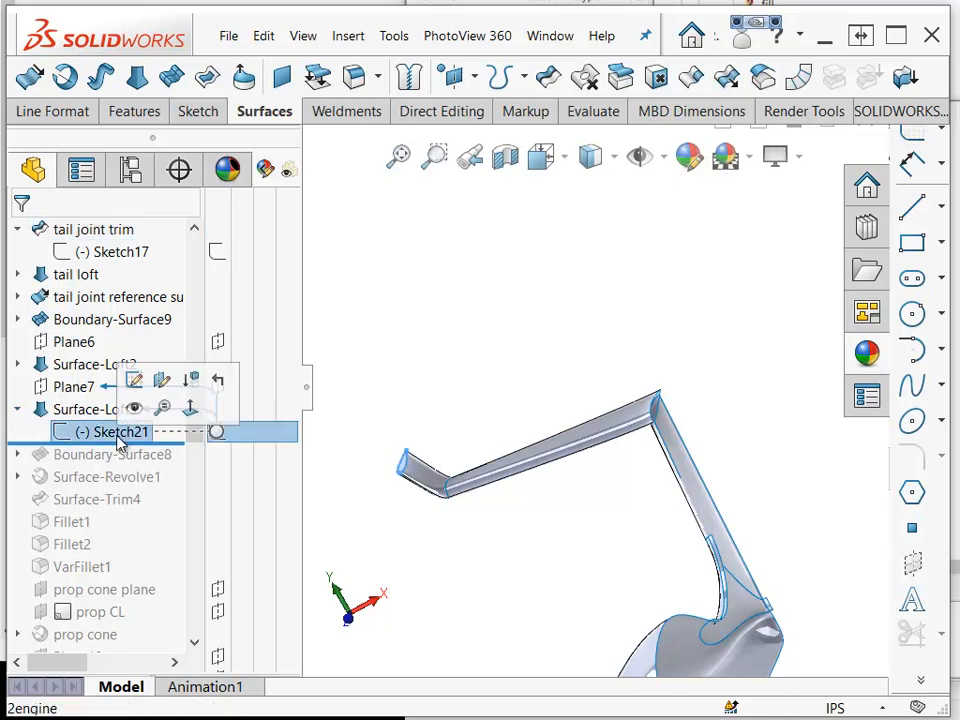
scroll(440, 533, "down", 4)
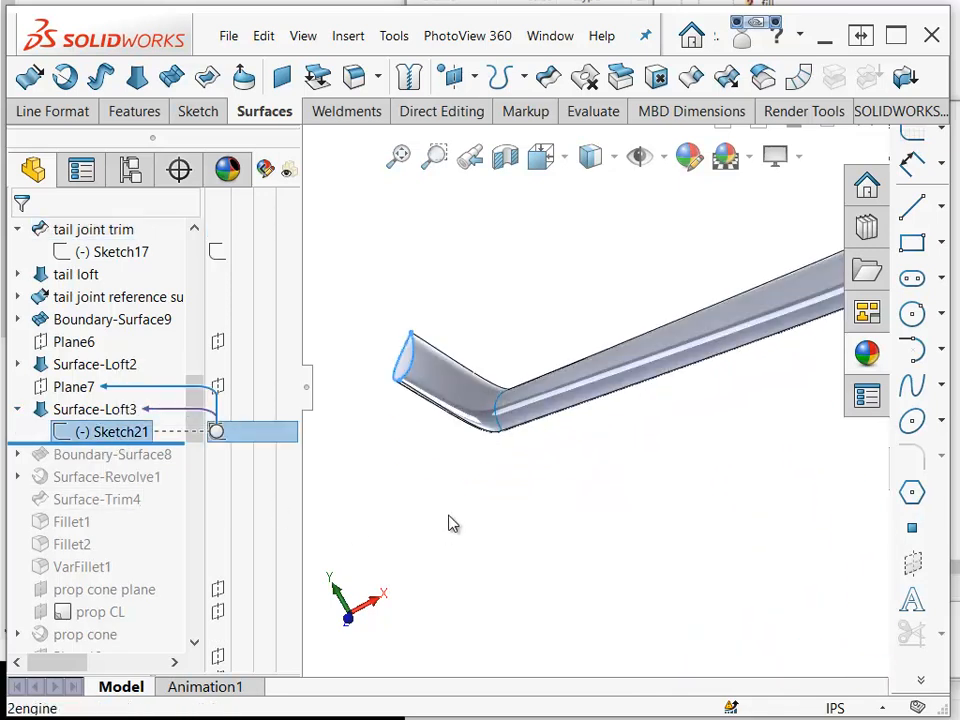
middle_click_drag(492, 412, 465, 424)
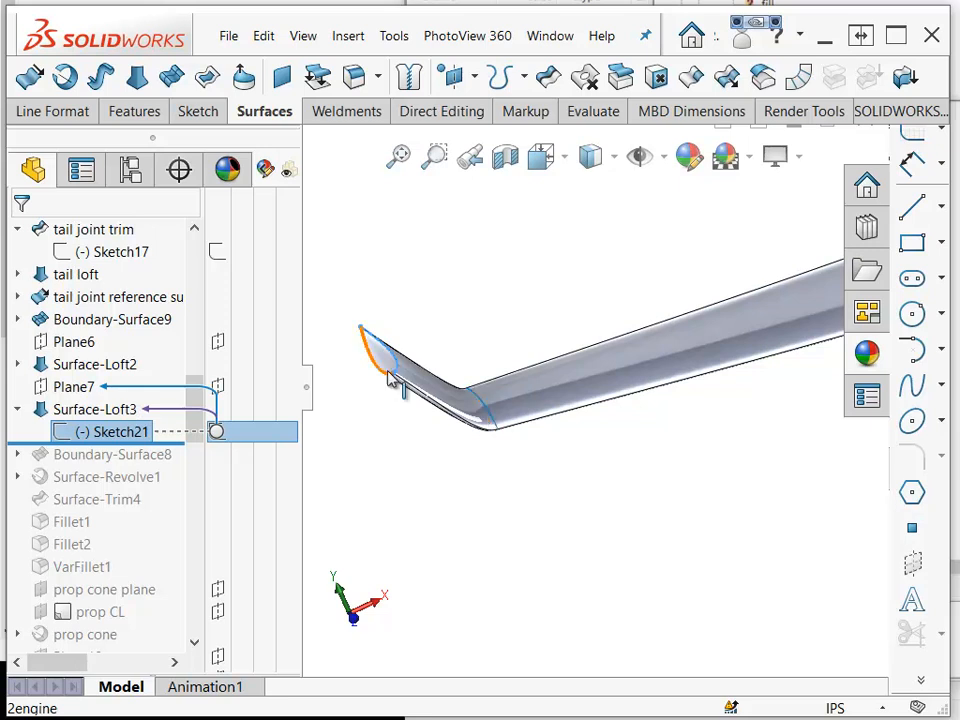
Step: Roll the model forward past Boundary-Surface8 and Surface-Revolve1, examine the junction of the fin and horizontal tail, and roll on past VarFillet1
mouse_move(172, 443)
left_mouse_down()
mouse_move(155, 459)
mouse_move(172, 488)
left_mouse_up()
scroll(490, 507, "up", 3)
middle_click_drag(490, 507, 695, 375)
scroll(703, 401, "down", 3)
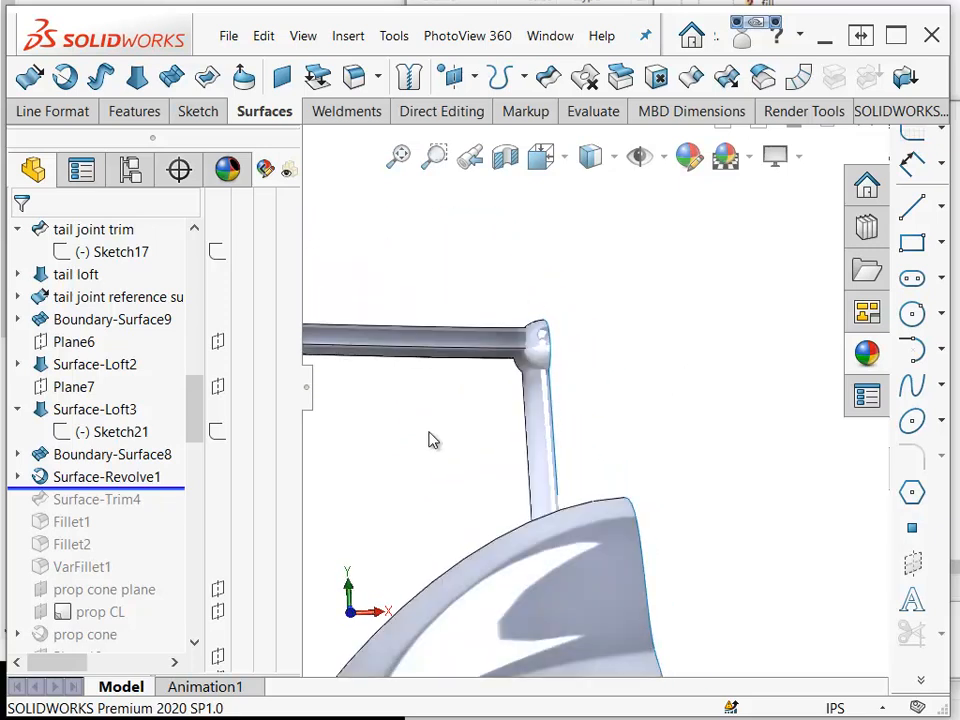
left_click_drag(152, 487, 113, 572)
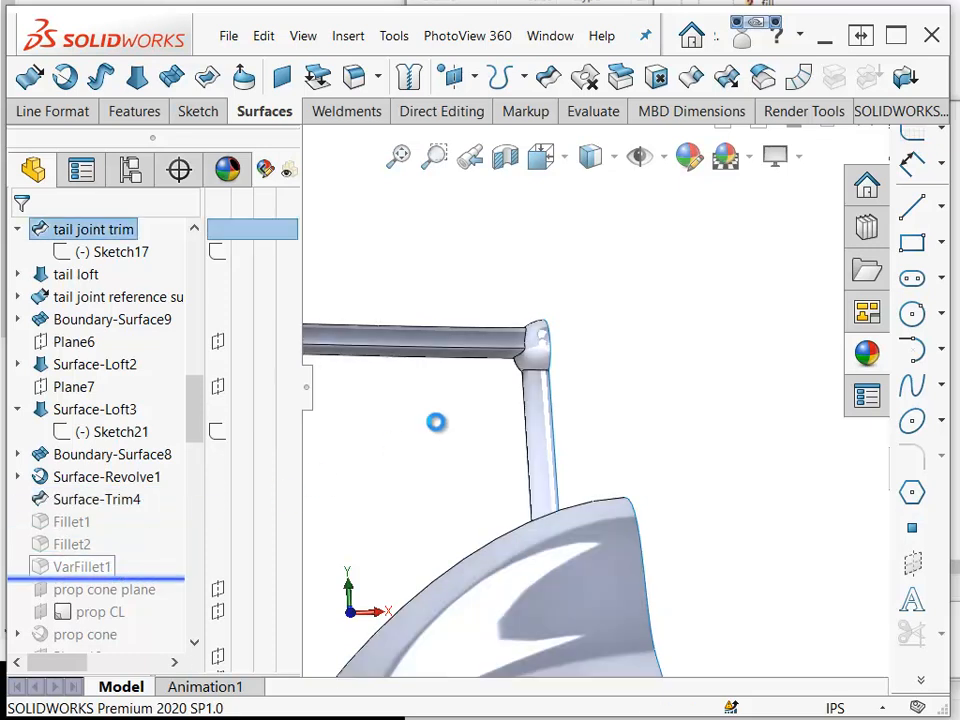